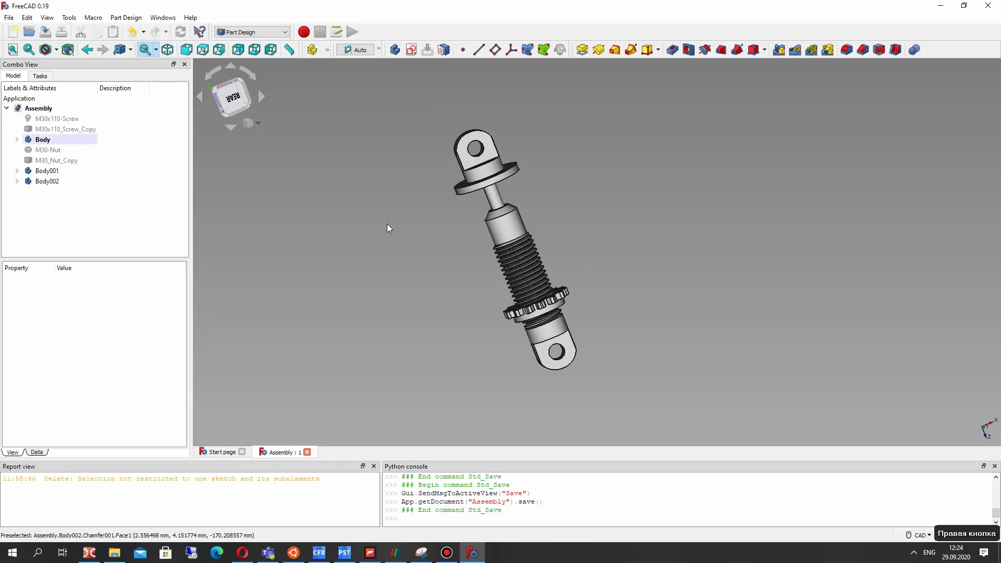
pyautogui.scroll(2, 469, 241)
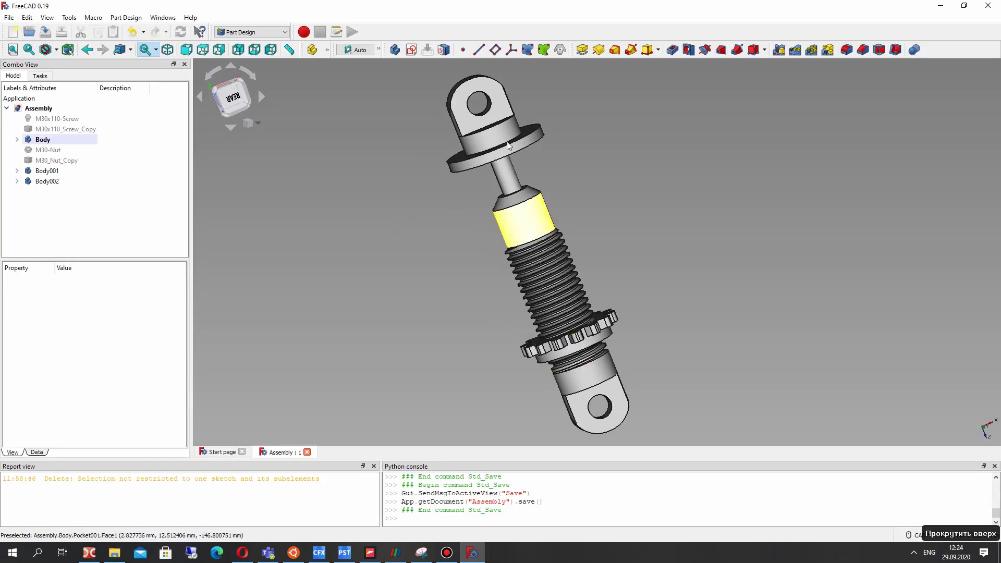
# Switch to the Part workbench, briefly opening and closing the shape builder.
pyautogui.click(243, 32)
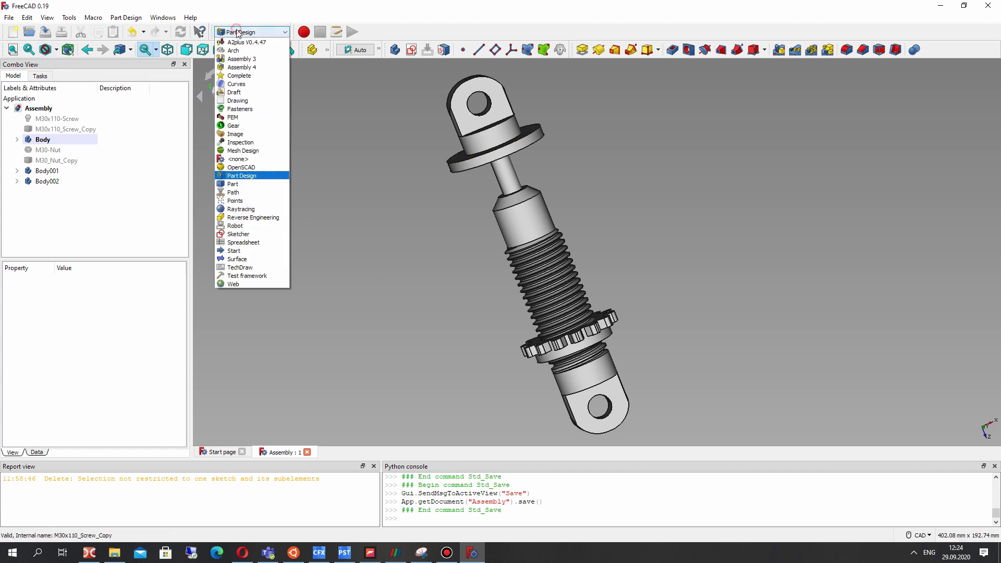
pyautogui.click(239, 184)
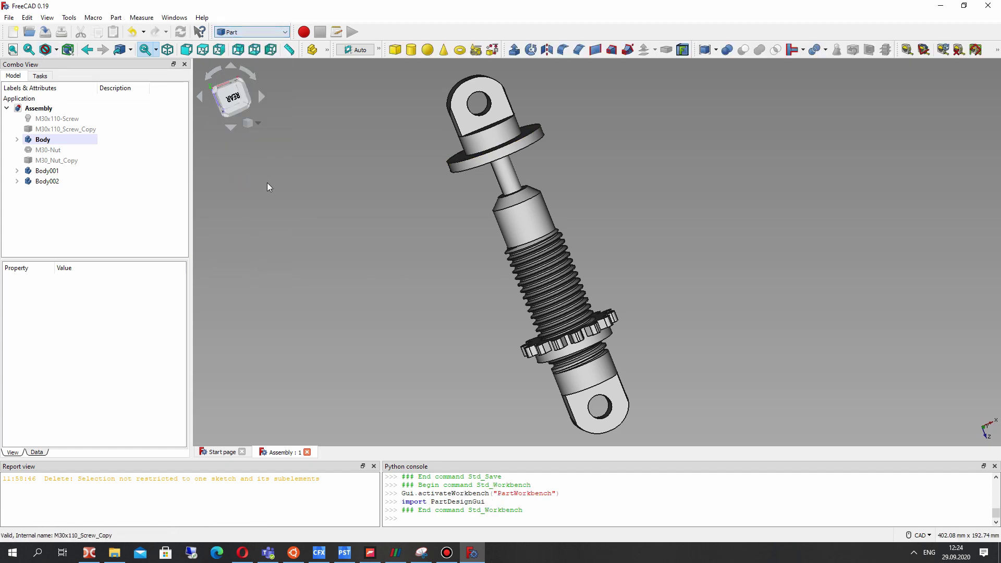
pyautogui.scroll(-2, 512, 221)
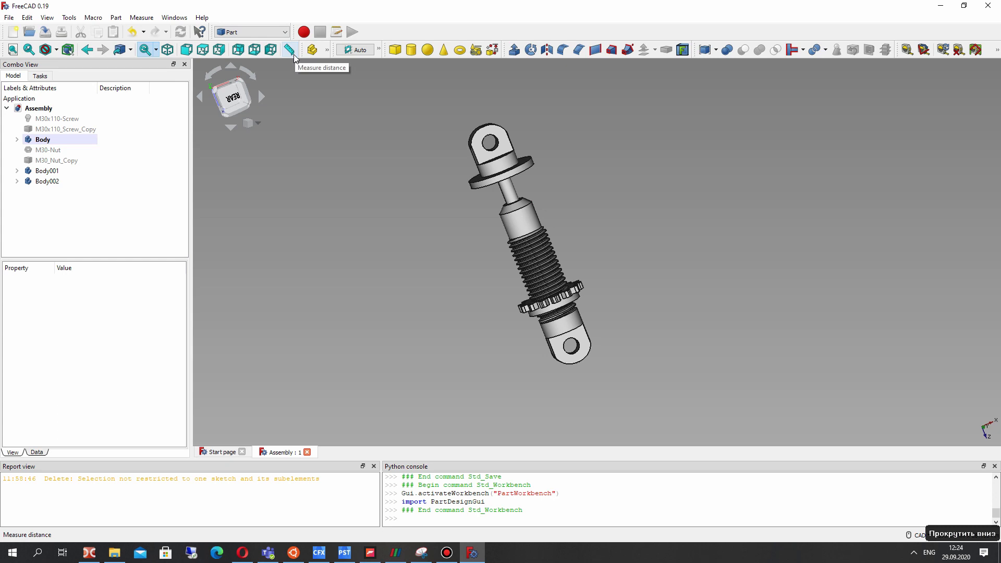
pyautogui.click(94, 18)
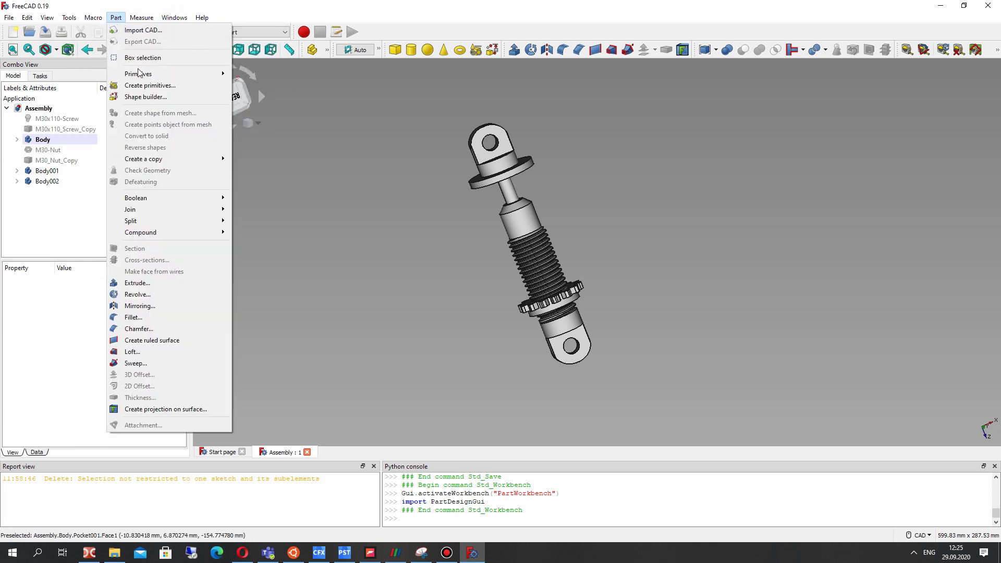
pyautogui.click(147, 97)
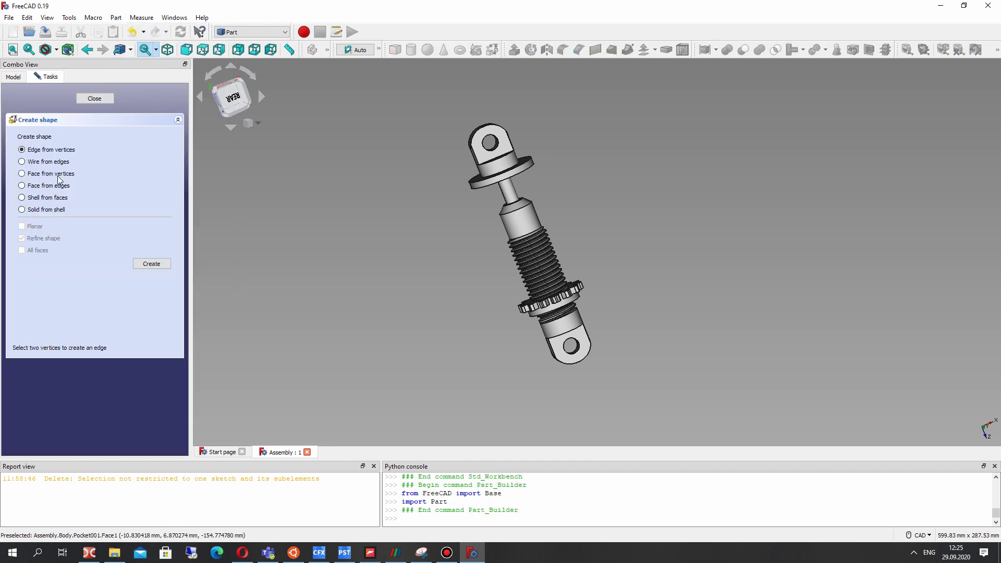
pyautogui.click(94, 99)
# Create a default Helix primitive (1 mm pitch, 2 mm height, 1 mm radius).
pyautogui.click(116, 17)
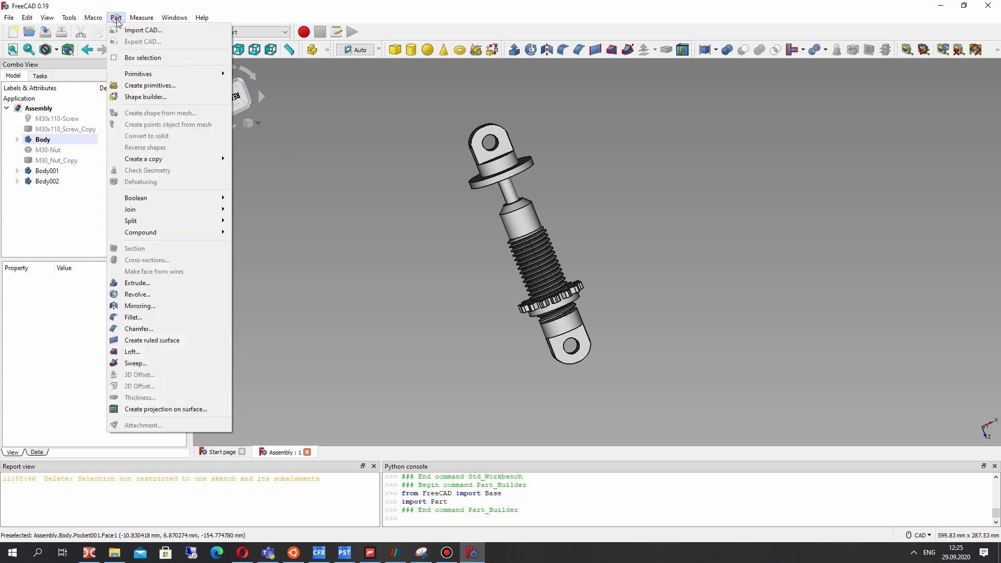
pyautogui.click(157, 85)
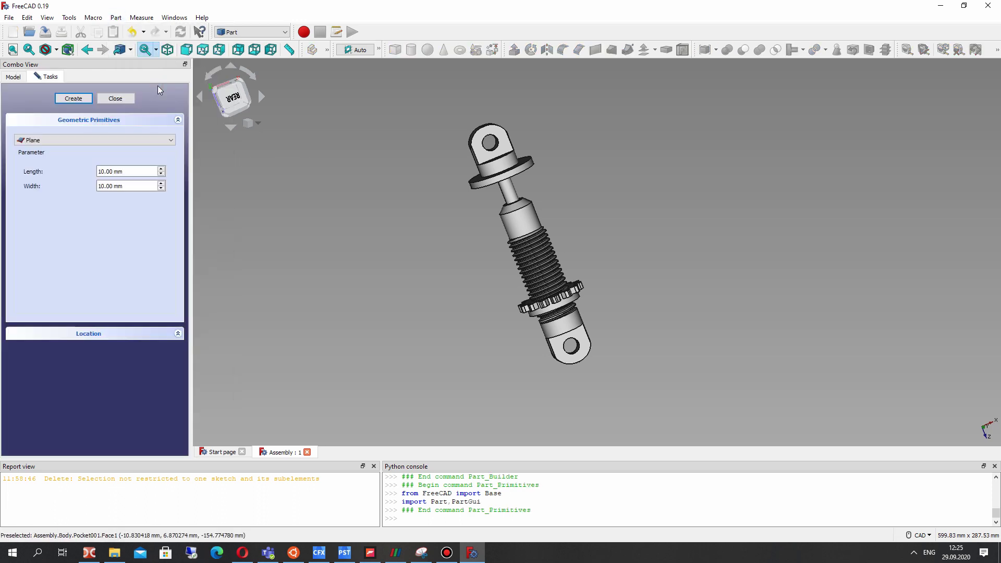
pyautogui.click(66, 143)
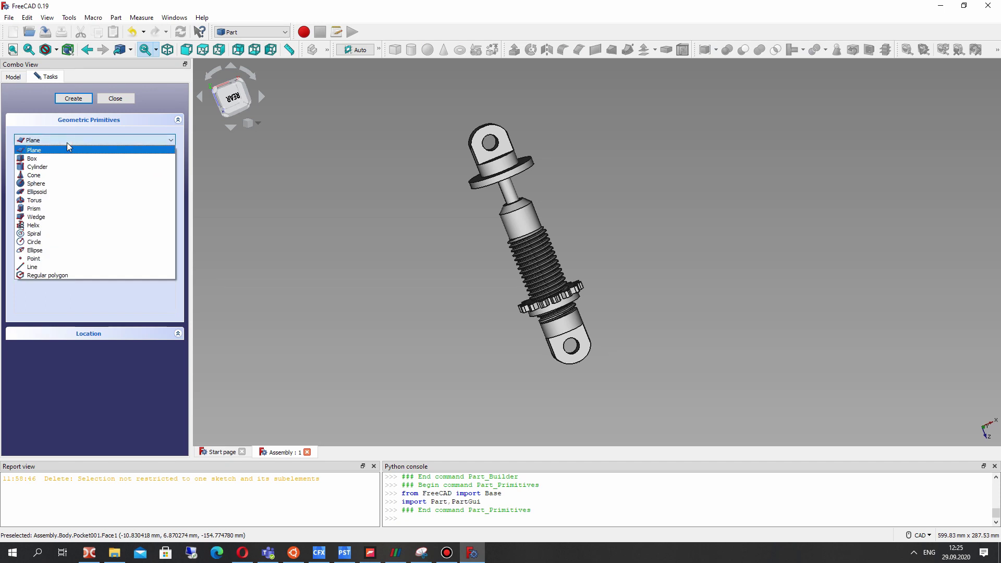
pyautogui.click(67, 225)
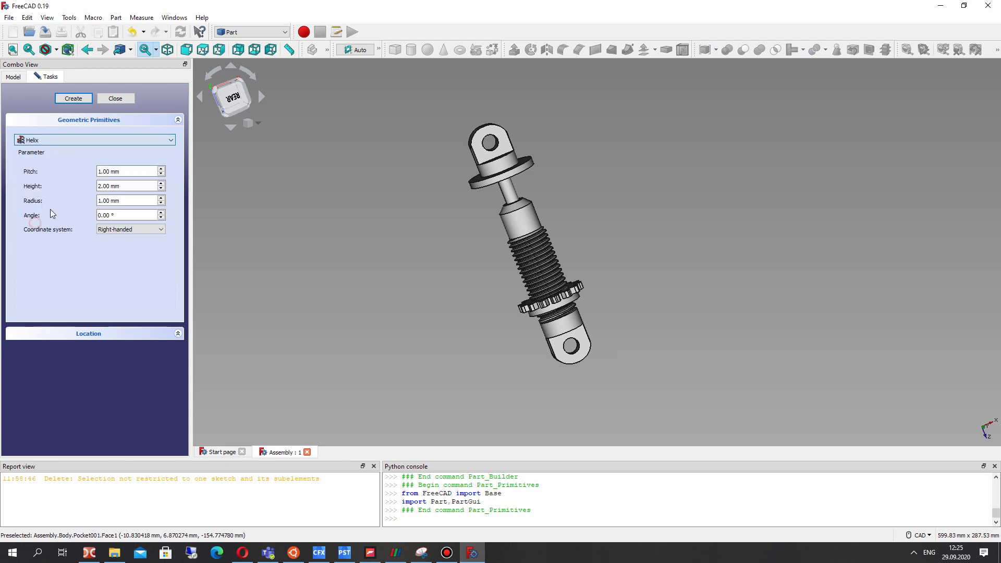
pyautogui.click(82, 102)
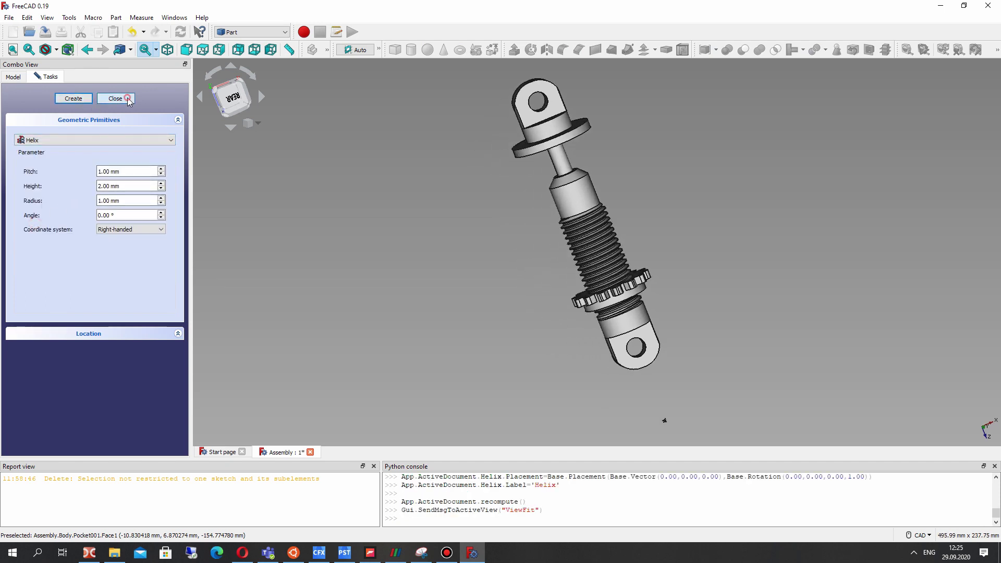
# Set the Helix radius to 22.5 mm in its Data properties.
pyautogui.click(118, 99)
pyautogui.scroll(2, 632, 407)
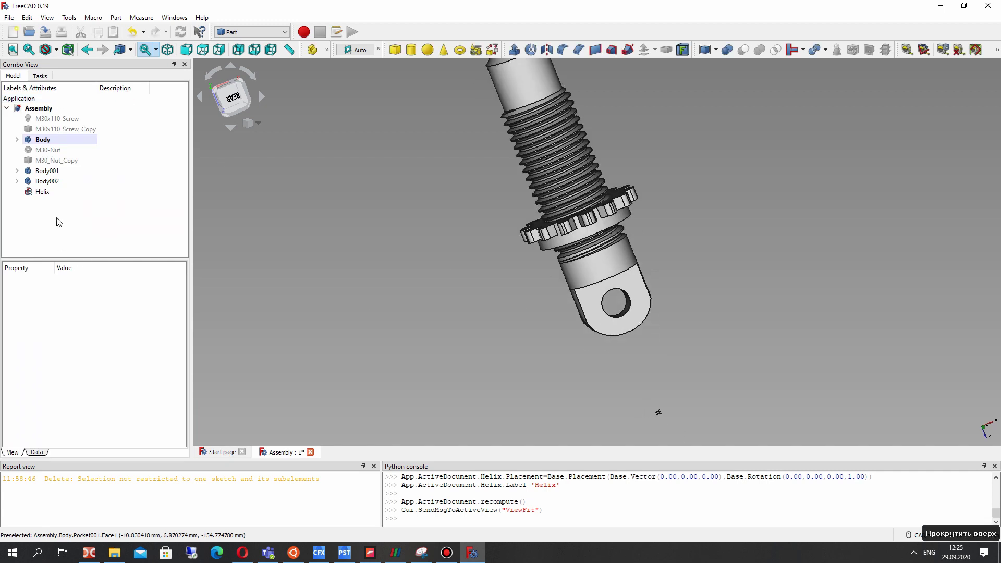
pyautogui.click(42, 191)
pyautogui.scroll(-1, 76, 341)
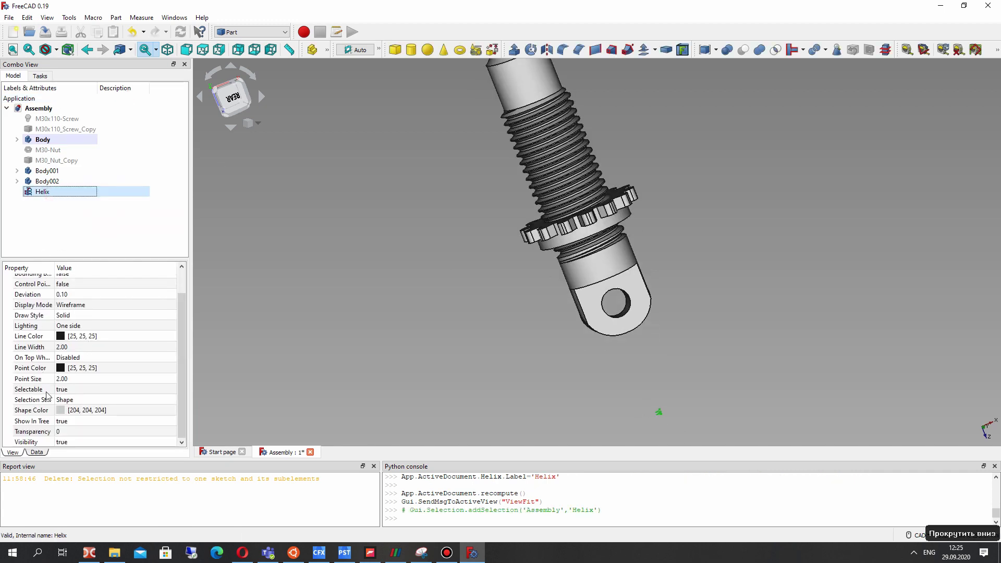
pyautogui.click(37, 452)
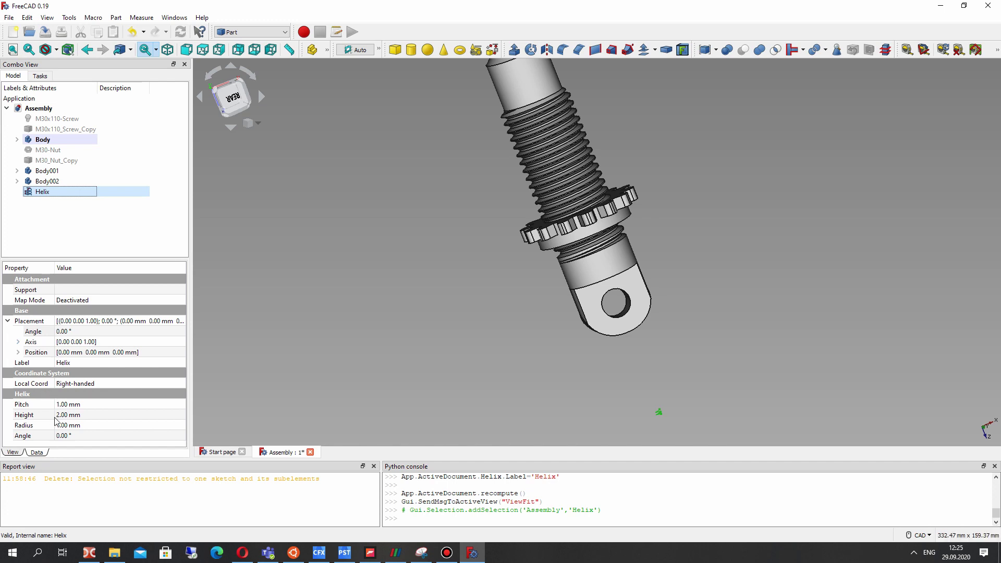
pyautogui.click(75, 426)
pyautogui.write('30')
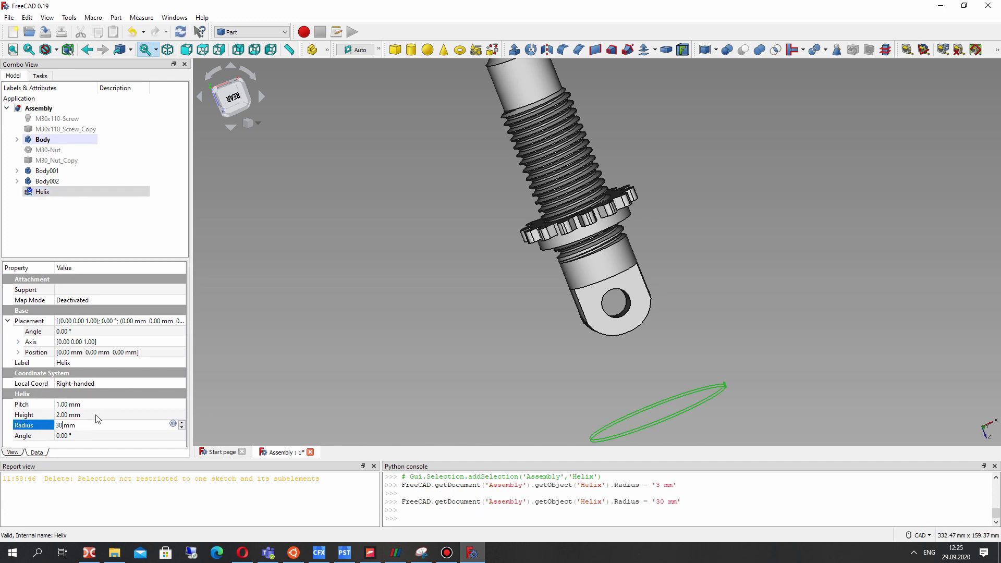
pyautogui.moveTo(235, 411); pyautogui.dragTo(590, 396, button='middle')
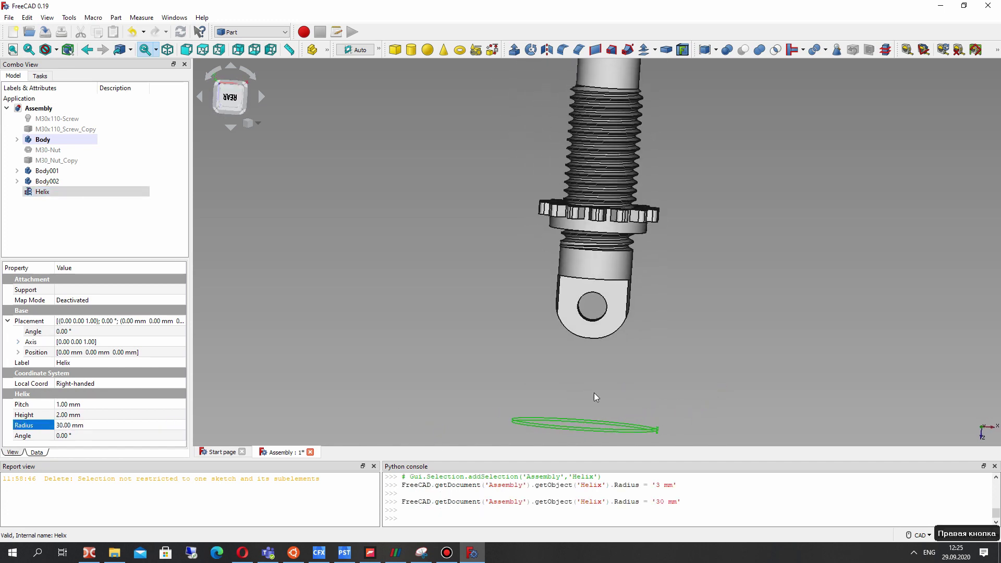
pyautogui.click(66, 425)
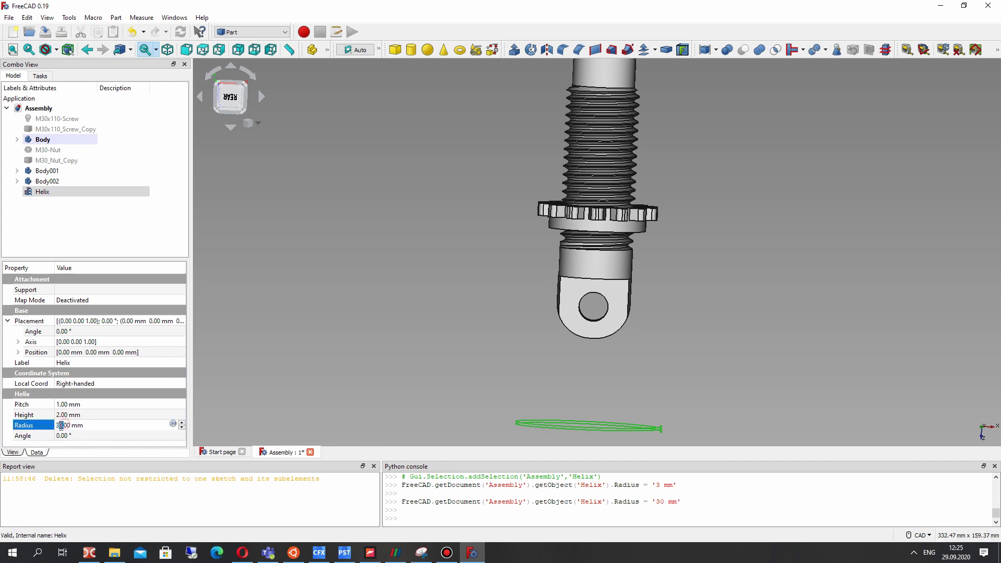
pyautogui.click(60, 427)
pyautogui.press('BackSpace')
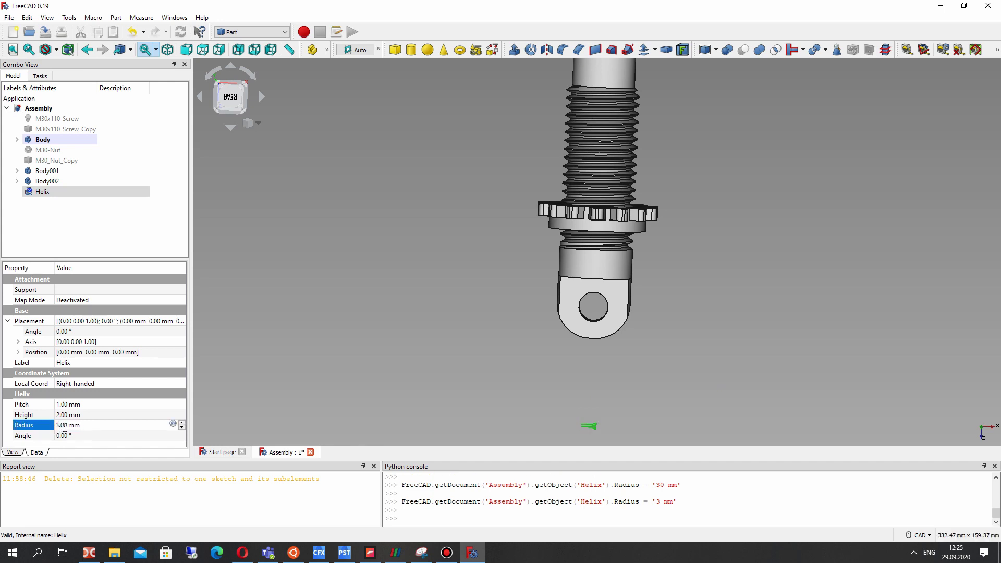
pyautogui.write('22')
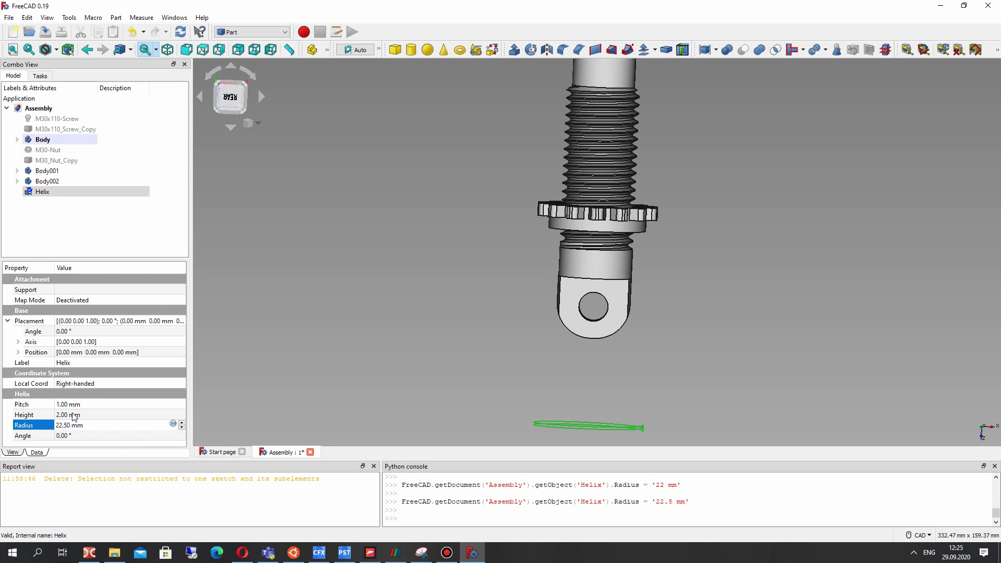
# Change the helix pitch to 10 mm and the height to 80 mm.
pyautogui.click(69, 403)
pyautogui.write('0')
pyautogui.press('BackSpace')
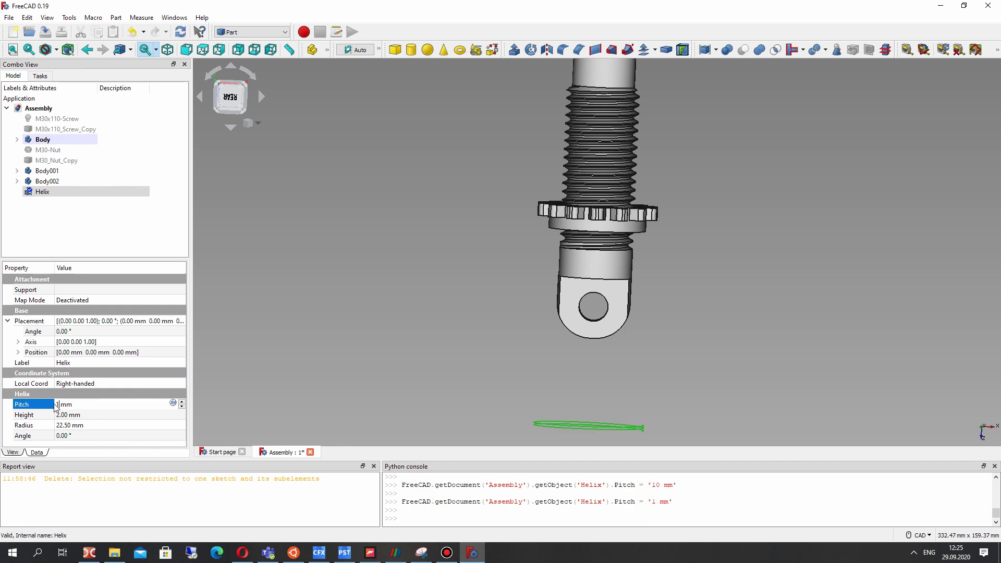
pyautogui.write('00')
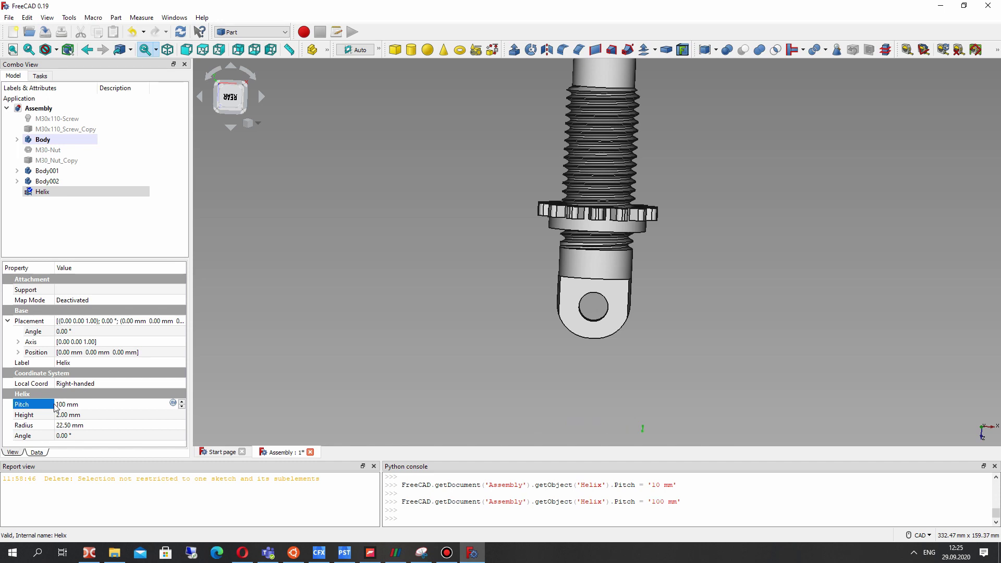
pyautogui.press('BackSpace')
pyautogui.write('0')
pyautogui.click(67, 418)
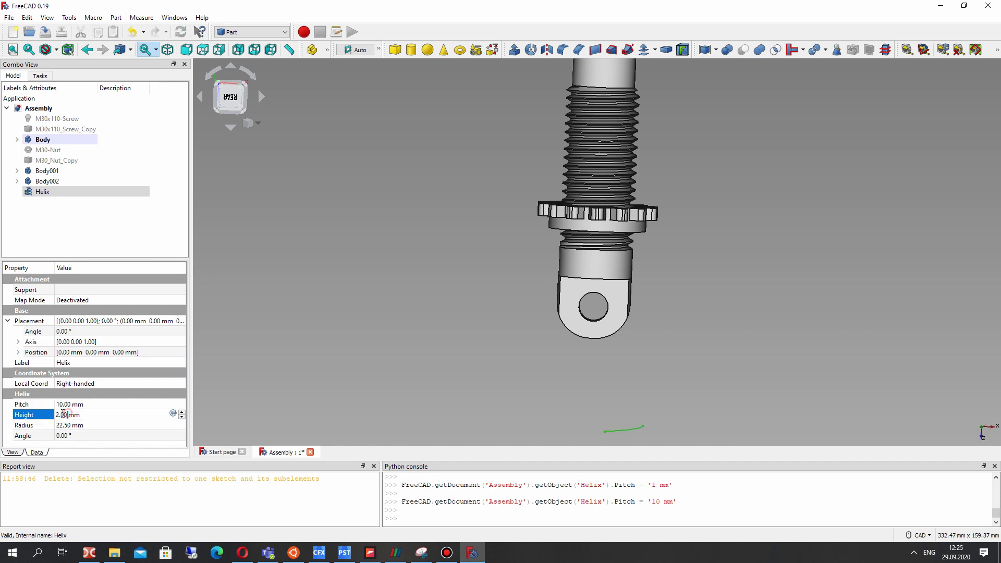
pyautogui.doubleClick(74, 414)
pyautogui.doubleClick(61, 415)
pyautogui.write('80')
pyautogui.scroll(-3, 447, 300)
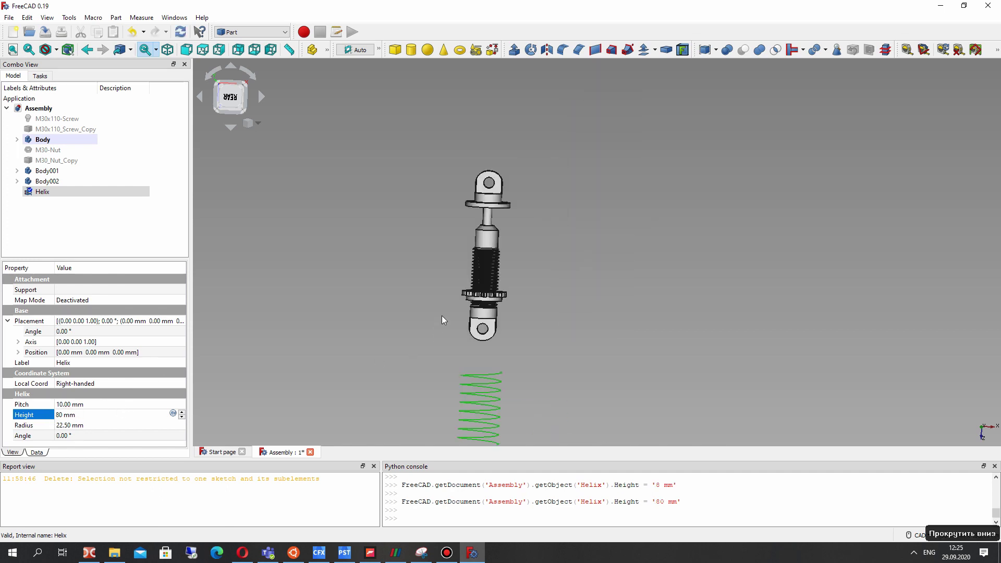
# Set the helix height to 110 mm.
pyautogui.moveTo(447, 300); pyautogui.dragTo(548, 275, button='middle')
pyautogui.scroll(2, 548, 276)
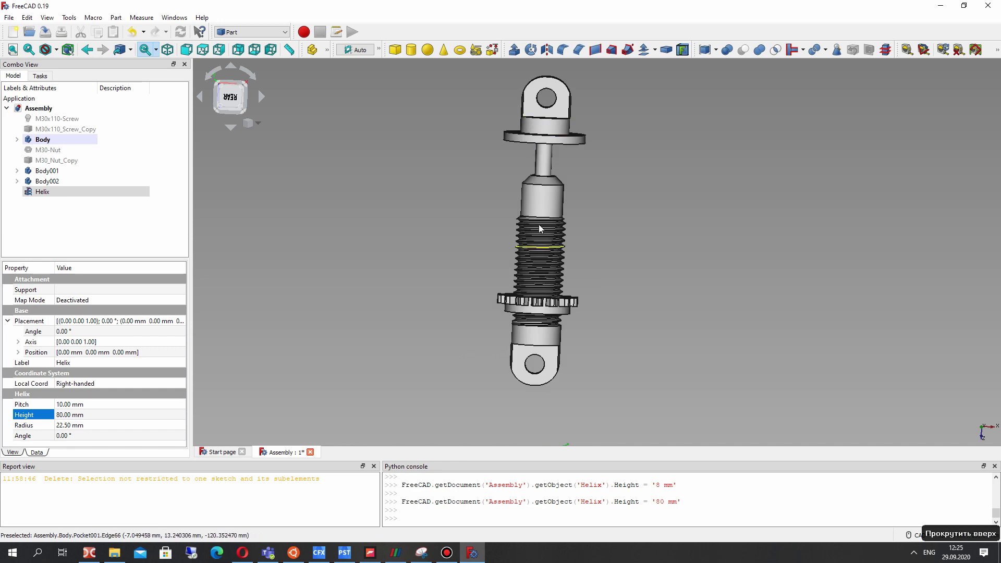
pyautogui.scroll(-1, 581, 236)
pyautogui.moveTo(582, 236); pyautogui.dragTo(578, 227, button='middle')
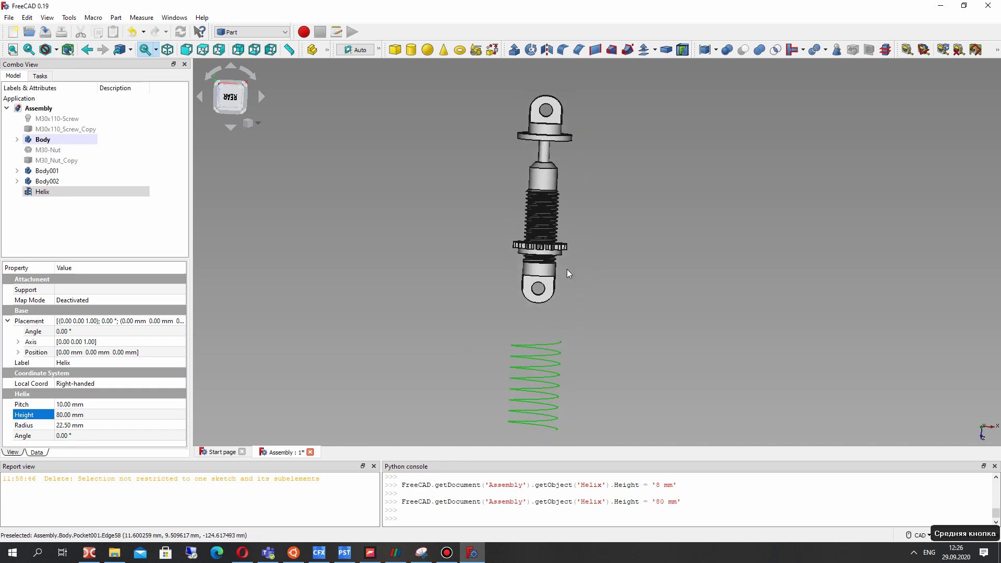
pyautogui.click(64, 415)
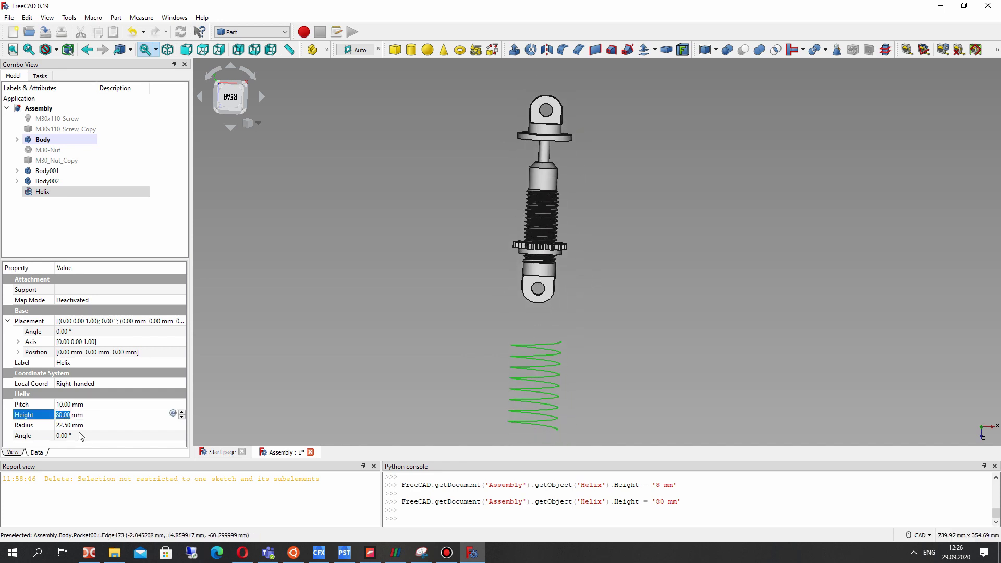
pyautogui.write('110')
pyautogui.press('Return')
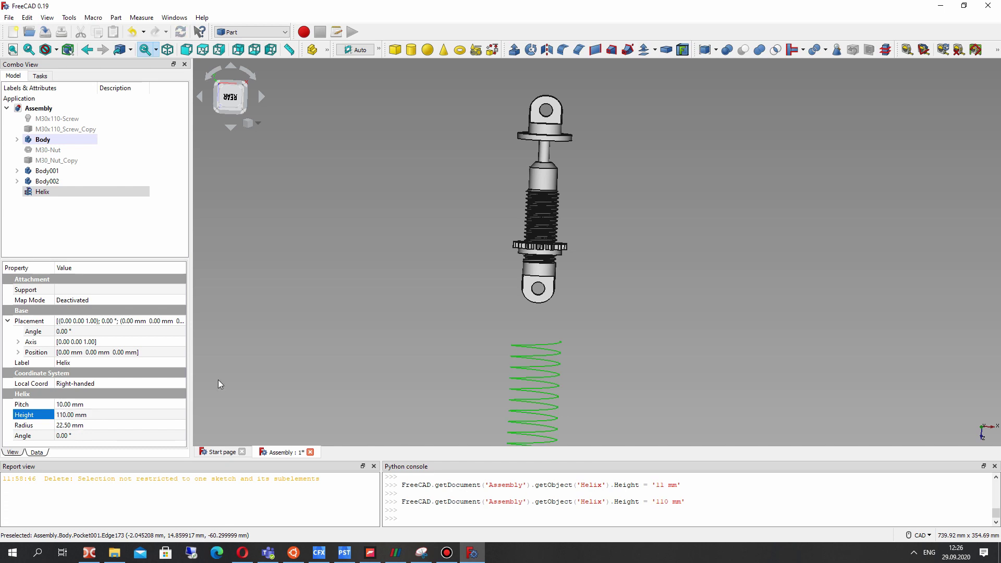
# Change the helix pitch to 15 mm and view the coil from below.
pyautogui.moveTo(441, 325)
pyautogui.mouseDown(button='middle')
pyautogui.moveTo(600, 237)
pyautogui.moveTo(573, 275)
pyautogui.mouseUp(button='middle')
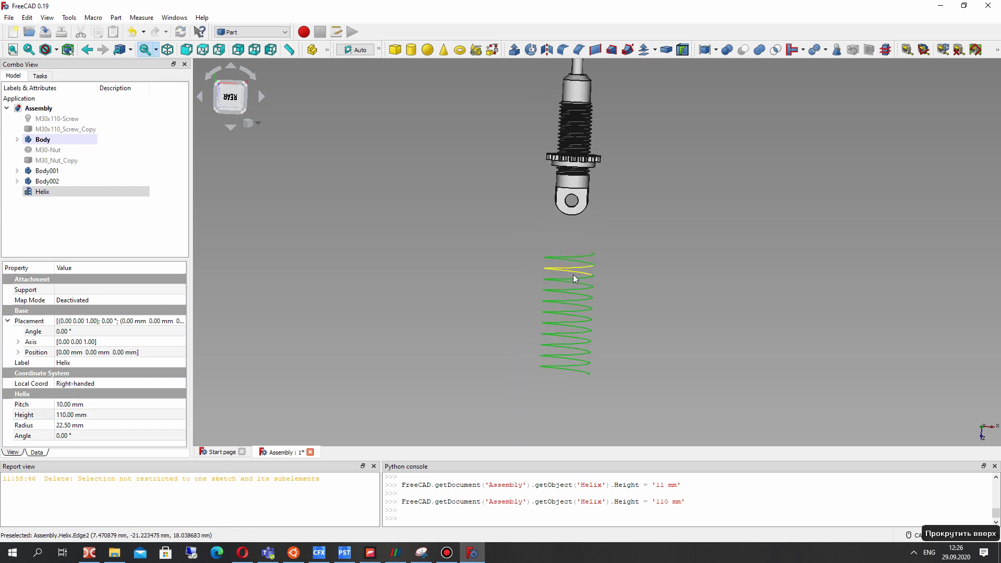
pyautogui.click(70, 404)
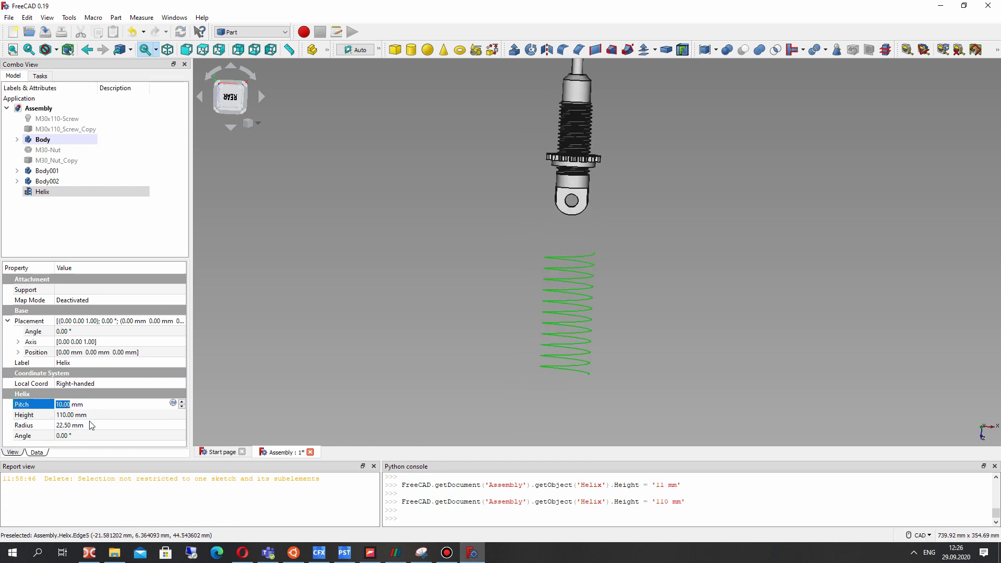
pyautogui.write('10')
pyautogui.write('20')
pyautogui.write('10')
pyautogui.press('BackSpace')
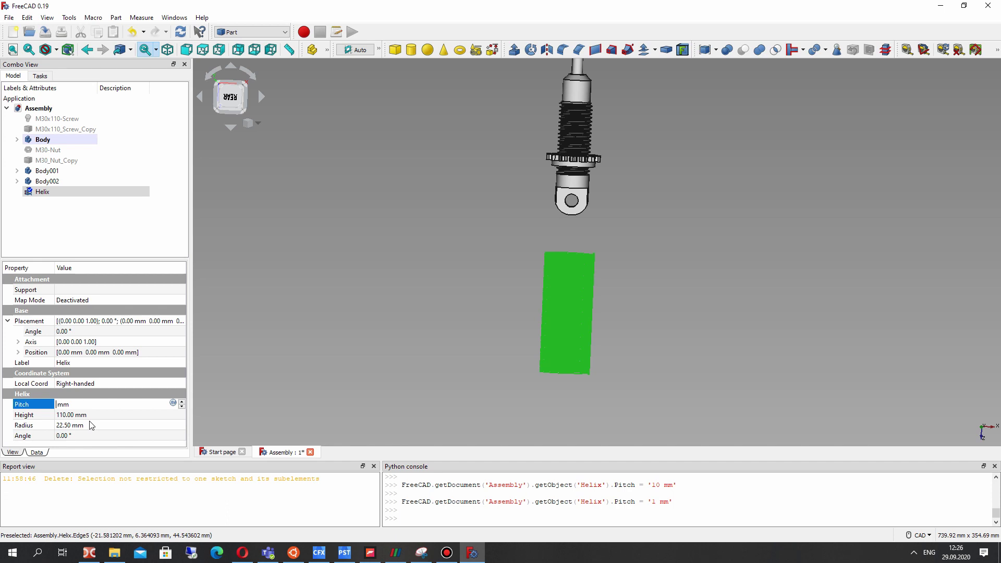
pyautogui.write('5')
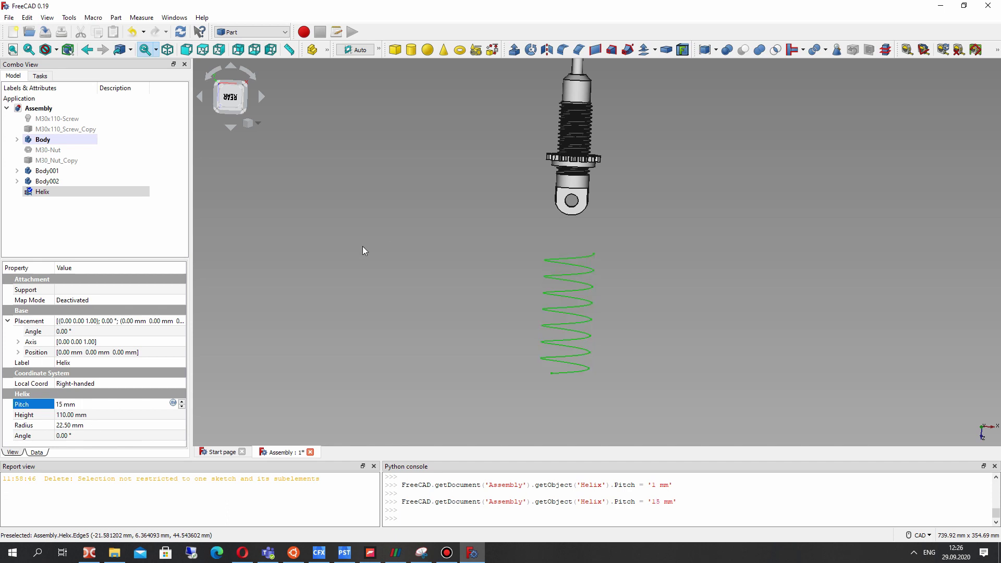
pyautogui.click(388, 247)
pyautogui.moveTo(574, 289)
pyautogui.mouseDown(button='middle')
pyautogui.moveTo(574, 363)
pyautogui.moveTo(587, 370)
pyautogui.moveTo(382, 363)
pyautogui.moveTo(626, 174)
pyautogui.moveTo(542, 311)
pyautogui.moveTo(661, 297)
pyautogui.moveTo(523, 351)
pyautogui.moveTo(360, 189)
pyautogui.mouseUp(button='middle')
# Change the Helix Radius property to 17.5 mm and inspect the result.
pyautogui.click(43, 193)
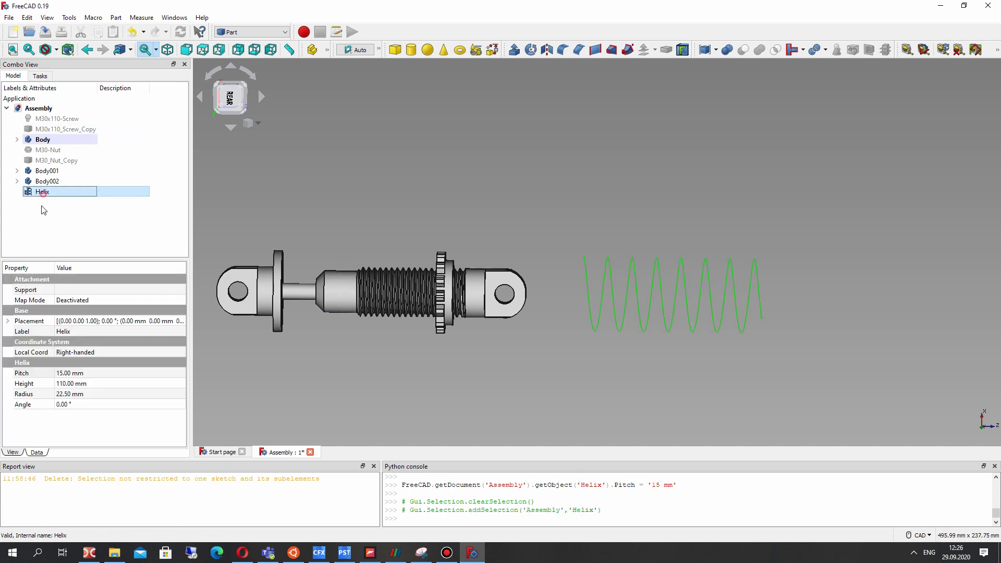
pyautogui.click(63, 394)
pyautogui.doubleClick(63, 393)
pyautogui.write('1')
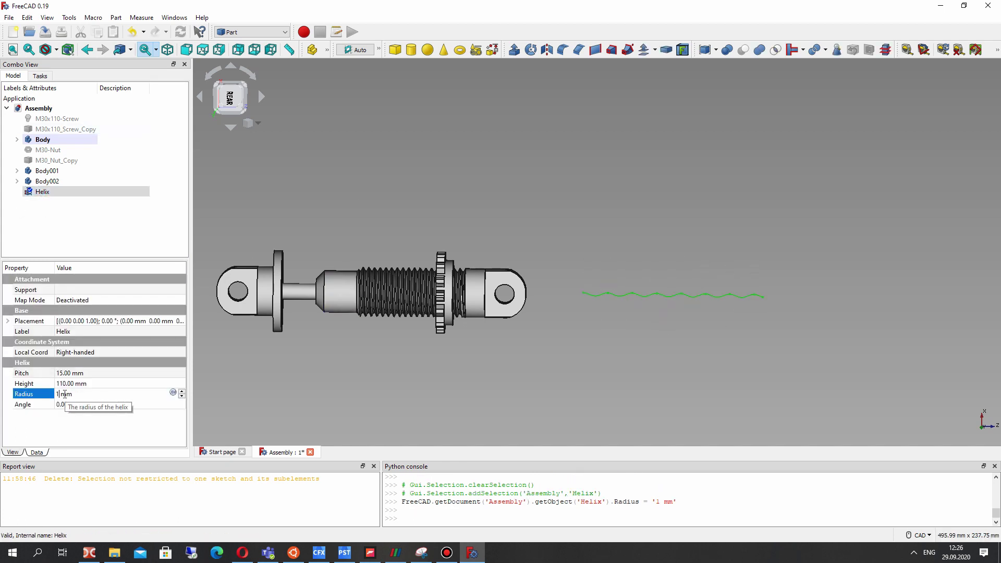
pyautogui.write('8')
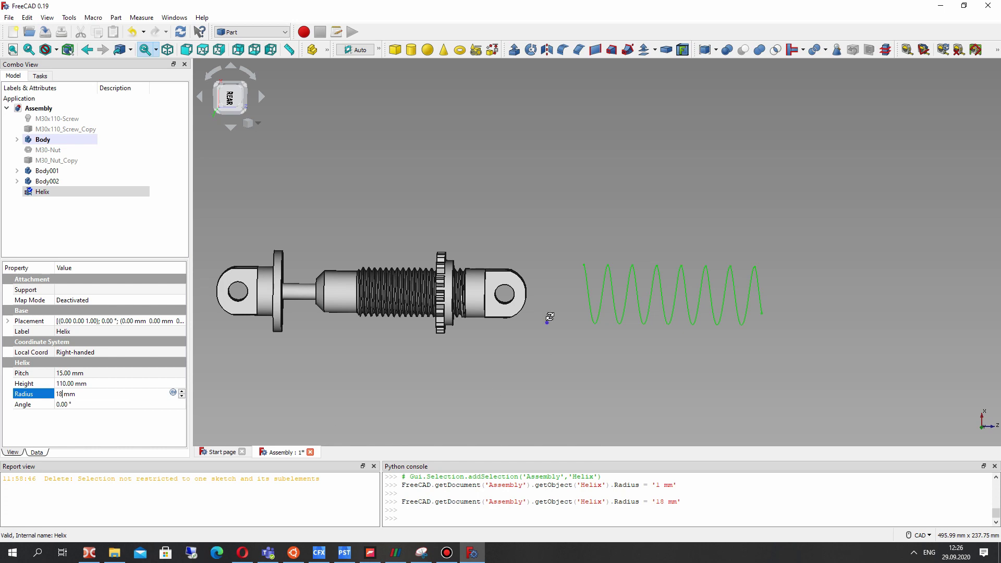
pyautogui.moveTo(547, 314); pyautogui.dragTo(551, 315, button='right')
pyautogui.click(69, 394)
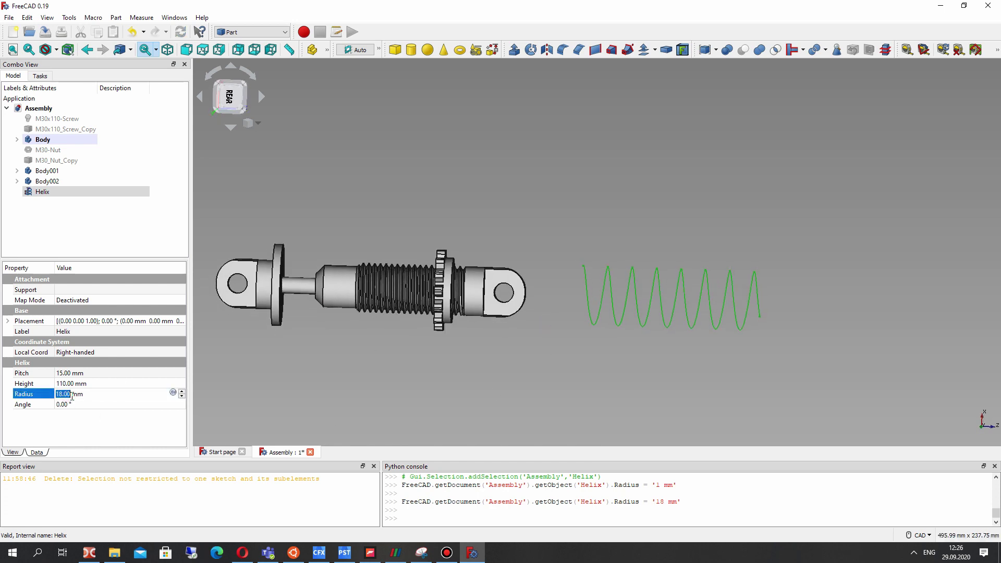
pyautogui.write('17.5')
pyautogui.press('Return')
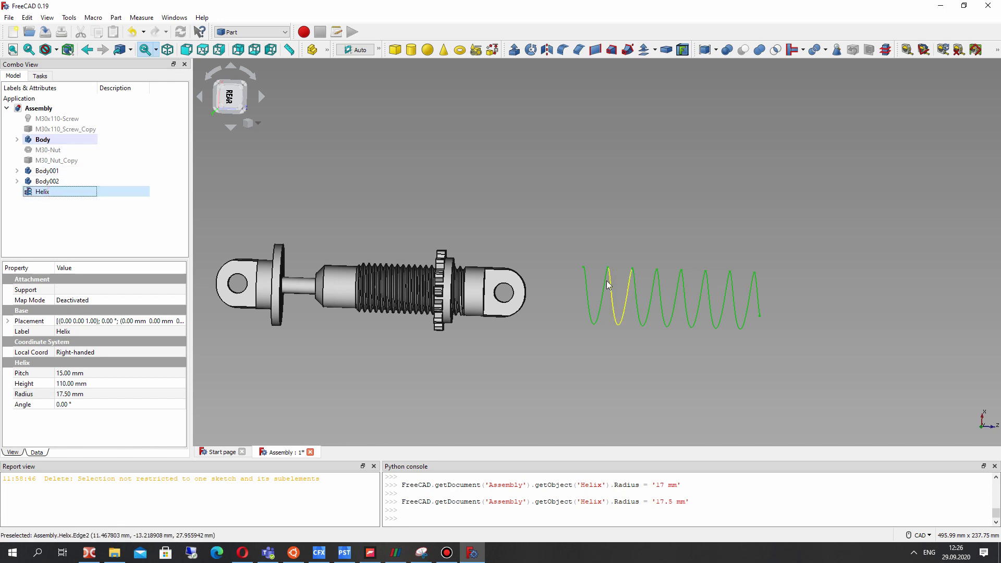
pyautogui.scroll(3, 605, 284)
pyautogui.moveTo(580, 279); pyautogui.dragTo(570, 263, button='right')
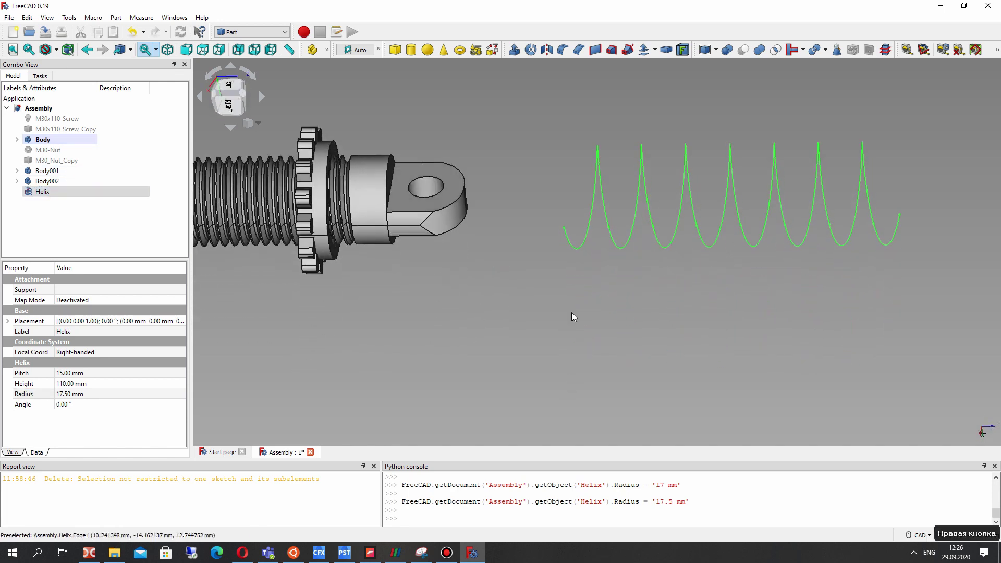
pyautogui.scroll(2, 563, 254)
pyautogui.scroll(3, 567, 220)
pyautogui.click(568, 180)
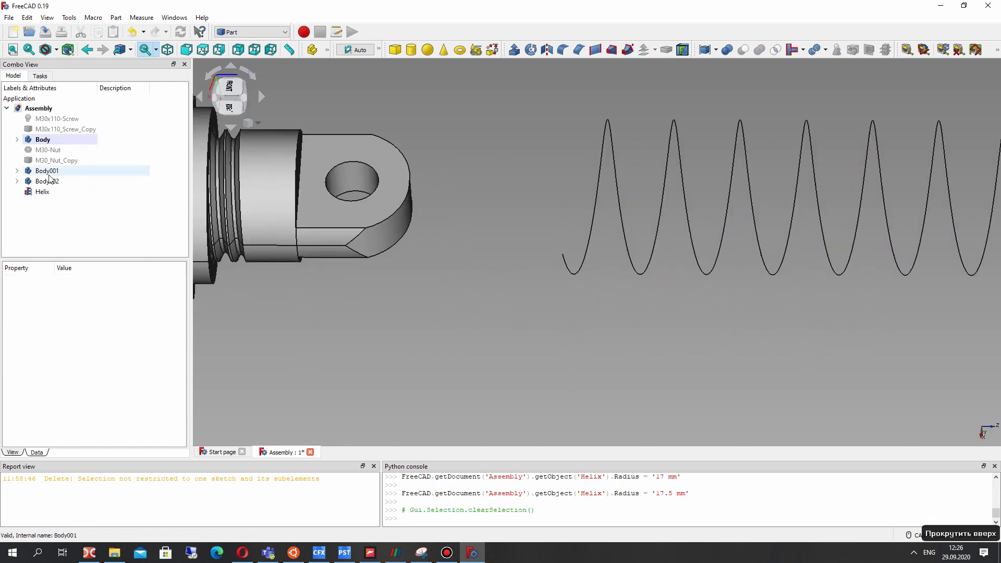
pyautogui.click(242, 32)
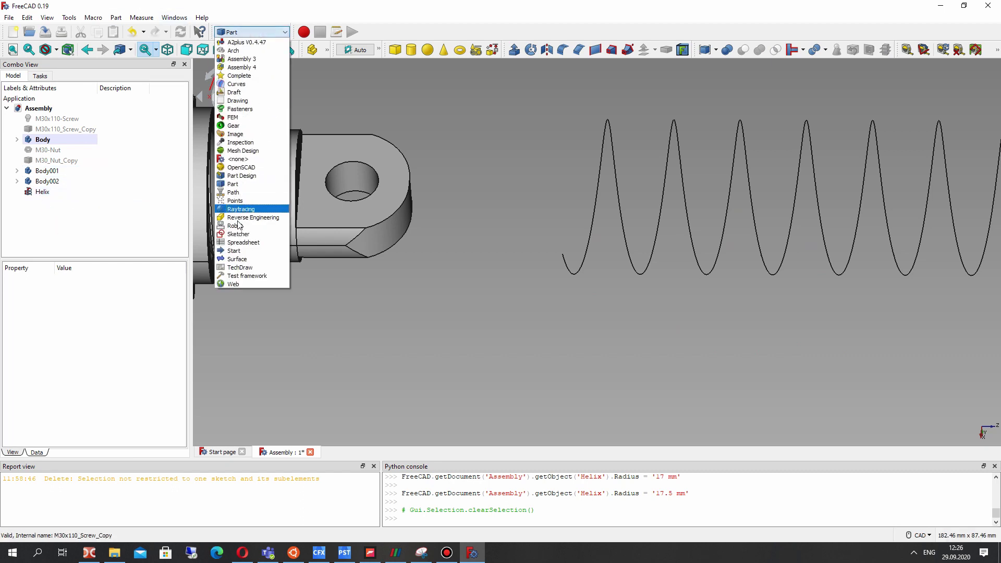
# Switch to Part Design, create Body003 and move the Helix into it.
pyautogui.click(238, 176)
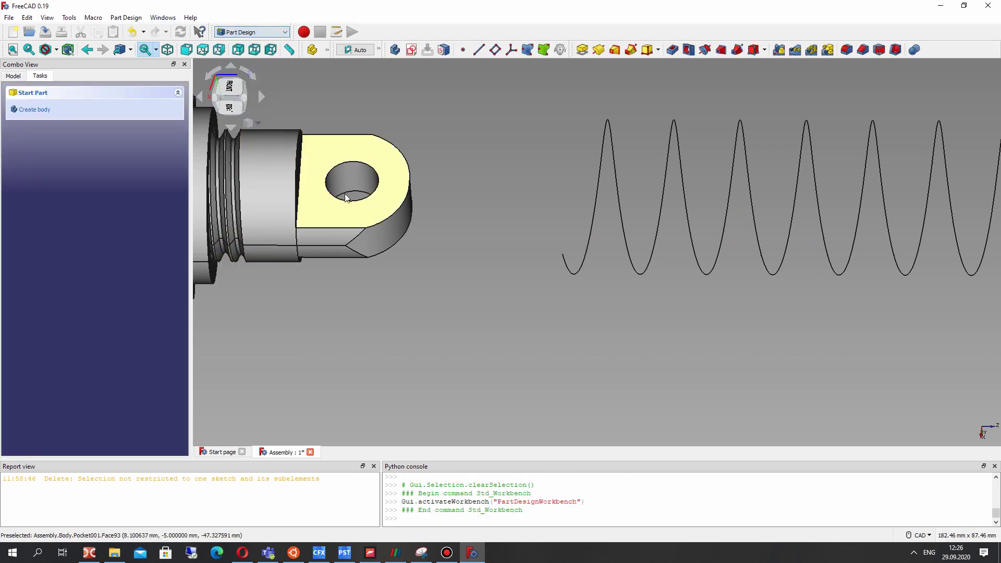
pyautogui.click(35, 116)
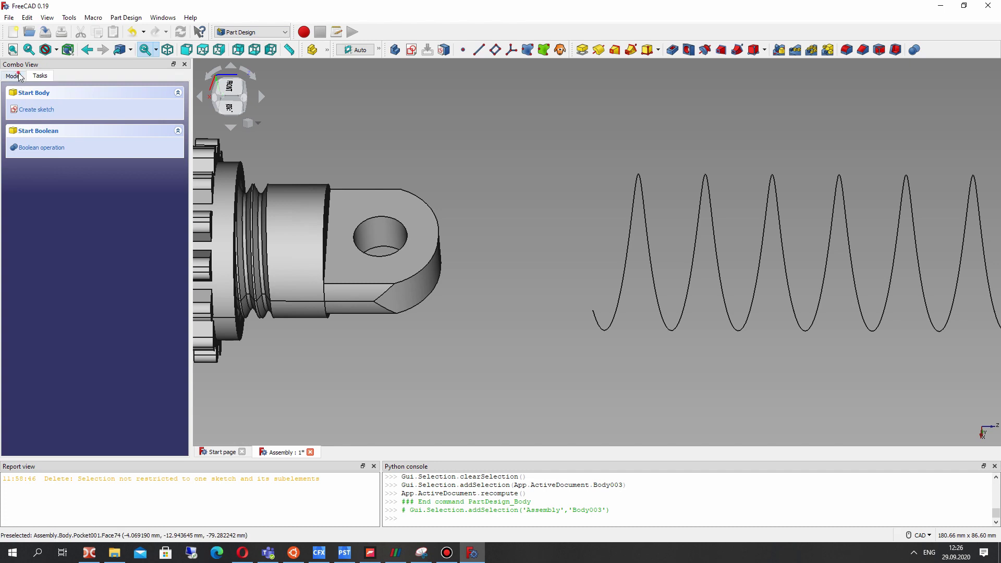
pyautogui.click(14, 76)
pyautogui.click(48, 202)
pyautogui.moveTo(43, 192); pyautogui.dragTo(55, 207)
pyautogui.click(55, 224)
pyautogui.click(599, 192)
pyautogui.moveTo(599, 193); pyautogui.dragTo(430, 256, button='middle')
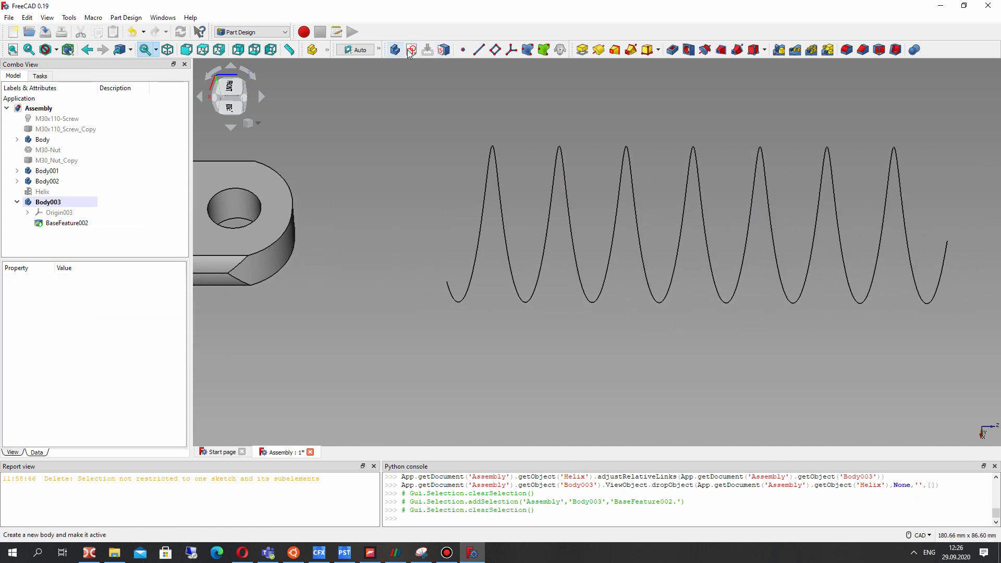
# Attach a datum plane at the helix start point, normal to the curve (Frenet NB).
pyautogui.click(496, 50)
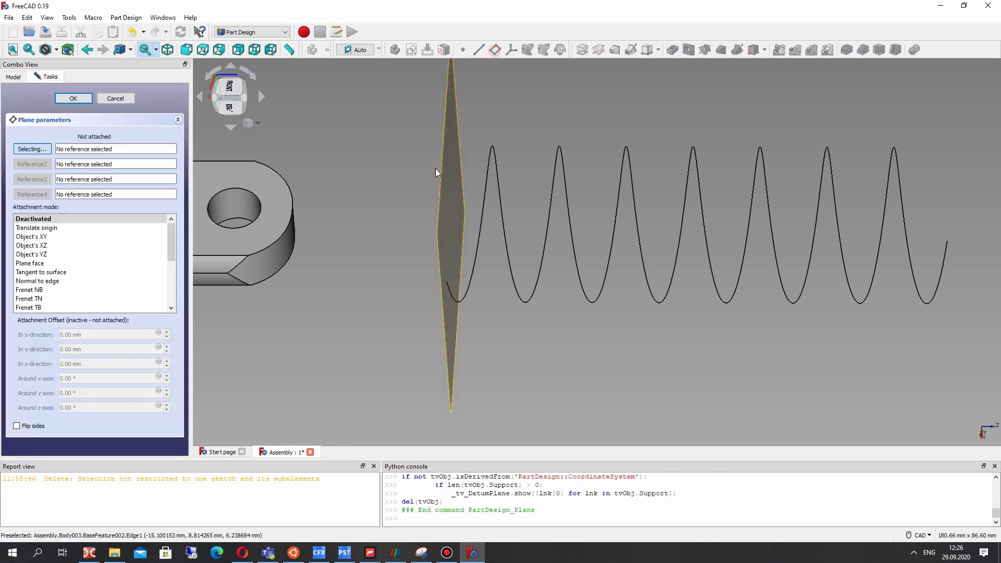
pyautogui.click(447, 286)
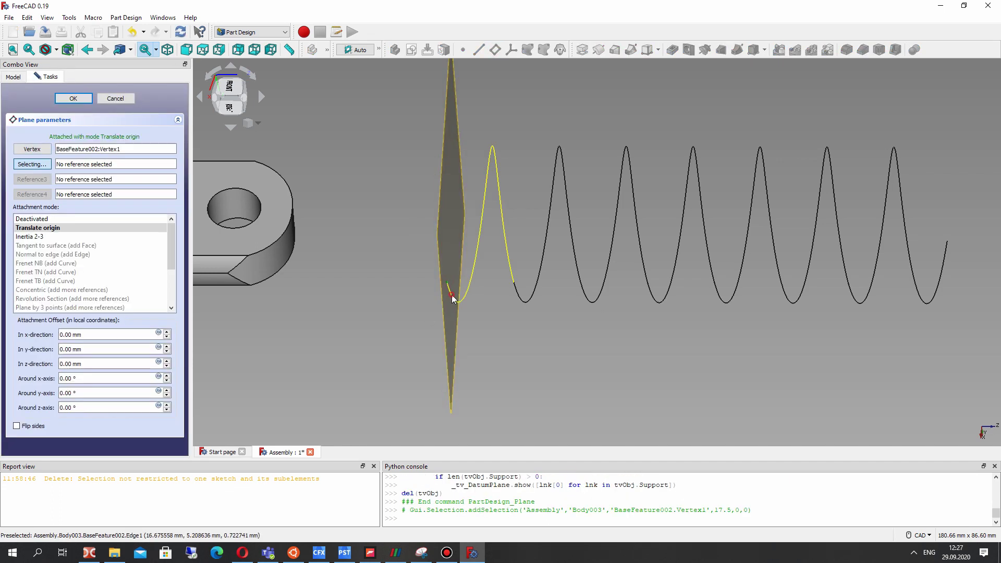
pyautogui.moveTo(531, 341); pyautogui.dragTo(515, 283, button='right')
pyautogui.moveTo(515, 284); pyautogui.dragTo(454, 284, button='middle')
pyautogui.click(73, 99)
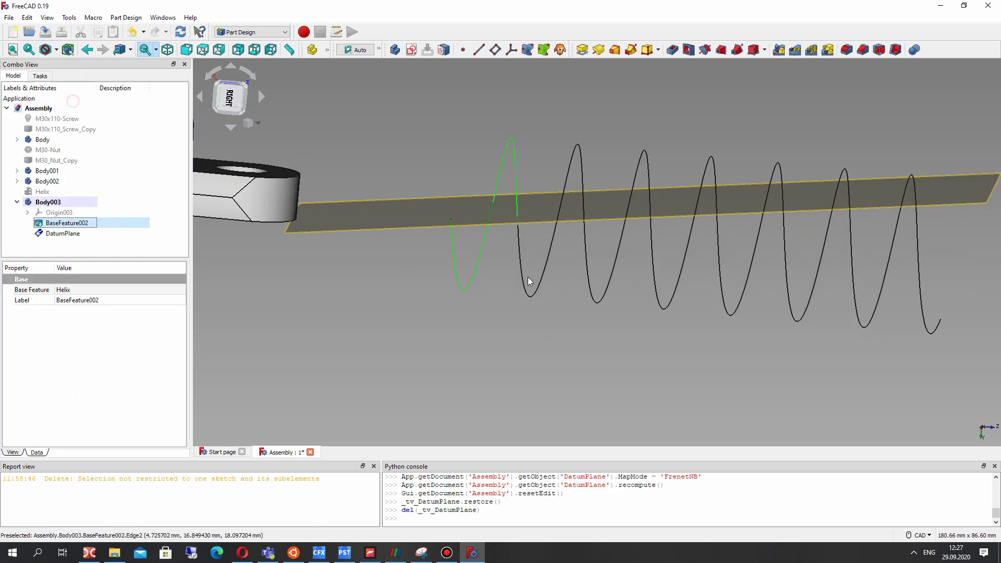
# Start a sketch on the datum plane and draw a circle centred on its origin.
pyautogui.click(410, 214)
pyautogui.click(410, 49)
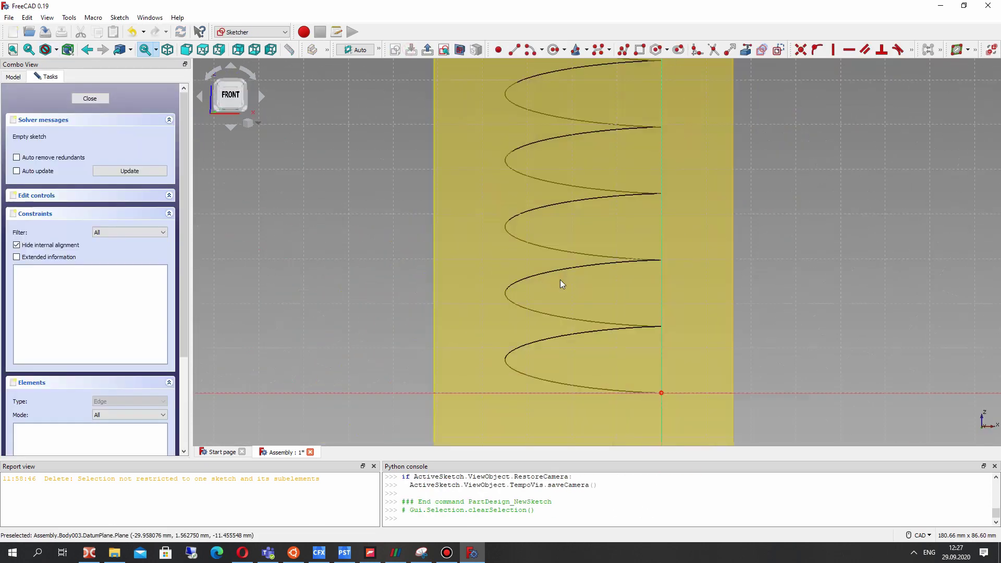
pyautogui.click(554, 49)
pyautogui.click(576, 306)
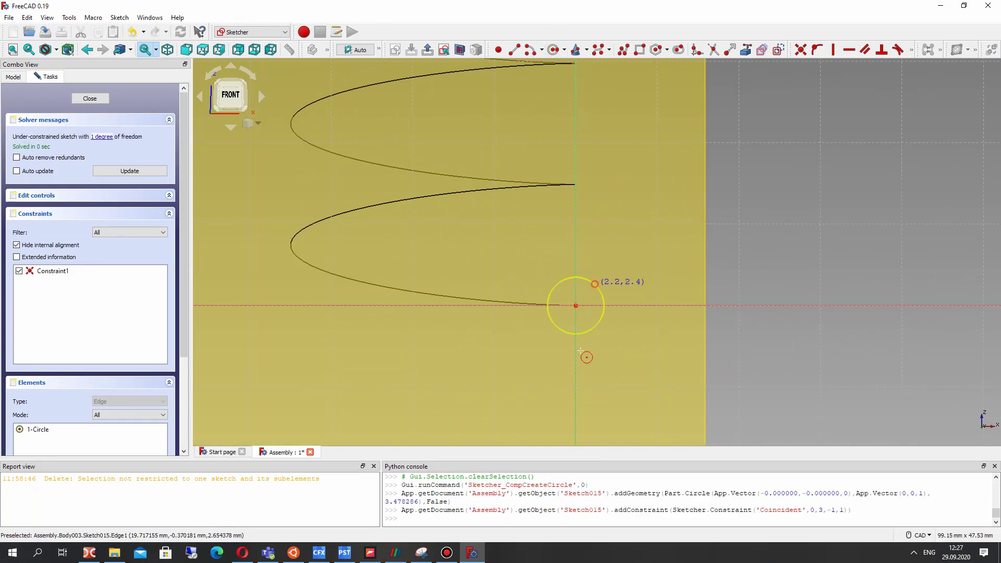
pyautogui.click(592, 283)
# Constrain the circle radius to 3 mm and close the sketch.
pyautogui.click(911, 50)
pyautogui.click(817, 81)
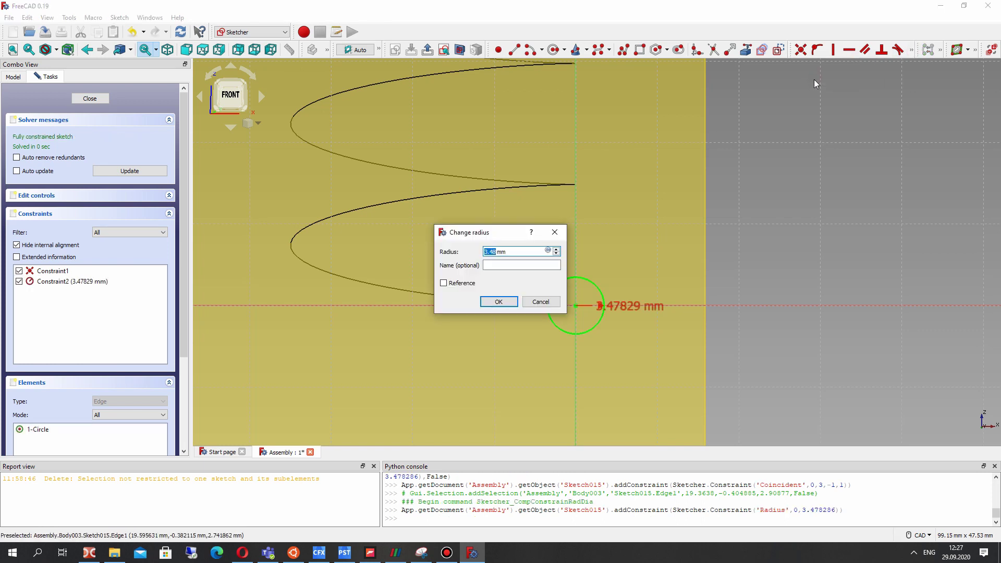
pyautogui.press('Return')
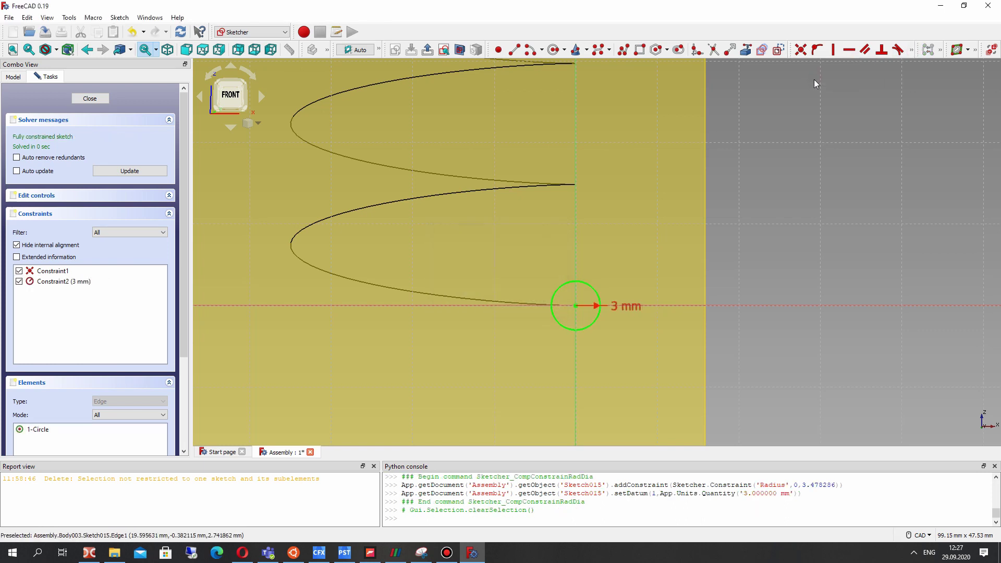
pyautogui.scroll(-3, 607, 288)
pyautogui.moveTo(608, 288)
pyautogui.mouseDown(button='right')
pyautogui.moveTo(485, 294)
pyautogui.moveTo(466, 275)
pyautogui.mouseUp(button='right')
pyautogui.click(82, 102)
pyautogui.moveTo(529, 224)
pyautogui.mouseDown(button='right')
pyautogui.moveTo(664, 335)
pyautogui.moveTo(435, 322)
pyautogui.moveTo(431, 185)
pyautogui.mouseUp(button='right')
# Hide the datum plane and view the whole helix and nut.
pyautogui.press('Up')
pyautogui.press('space')
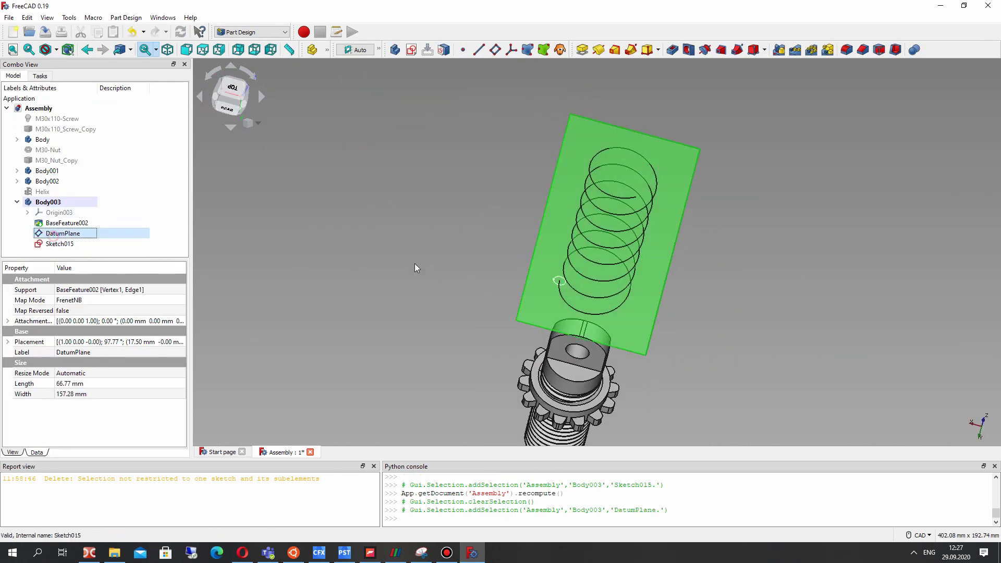
pyautogui.moveTo(501, 259)
pyautogui.mouseDown(button='right')
pyautogui.moveTo(628, 309)
pyautogui.moveTo(670, 311)
pyautogui.mouseUp(button='right')
pyautogui.scroll(3, 706, 224)
pyautogui.scroll(2, 539, 315)
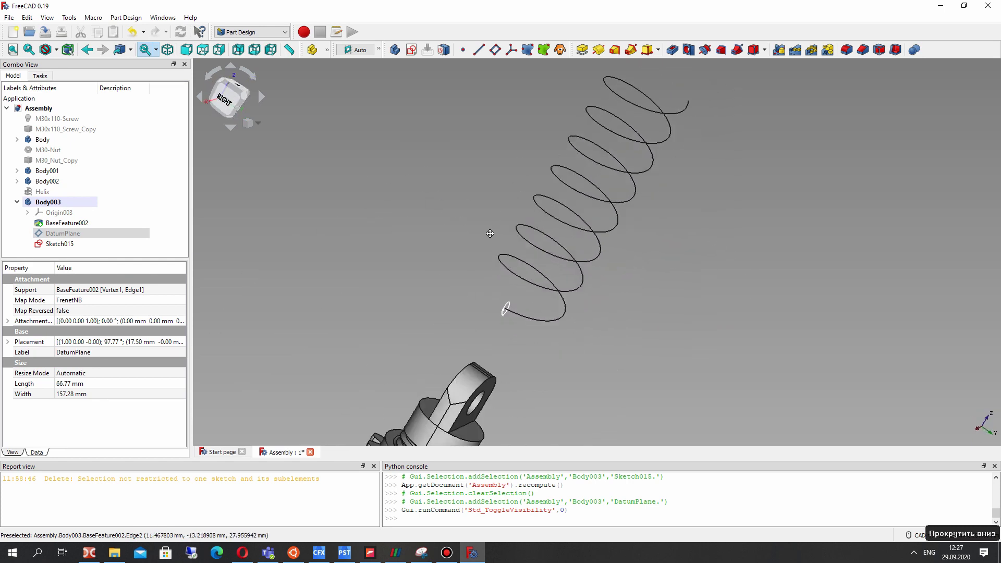
pyautogui.moveTo(428, 201); pyautogui.dragTo(441, 363, button='middle')
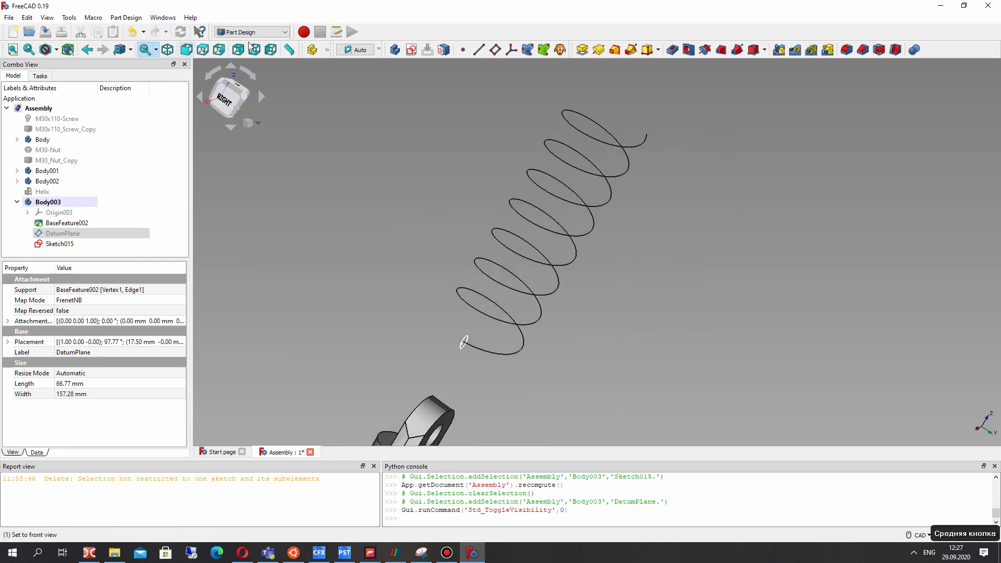
# Sweep the circle sketch along the helix edge as an additive pipe.
pyautogui.click(641, 90)
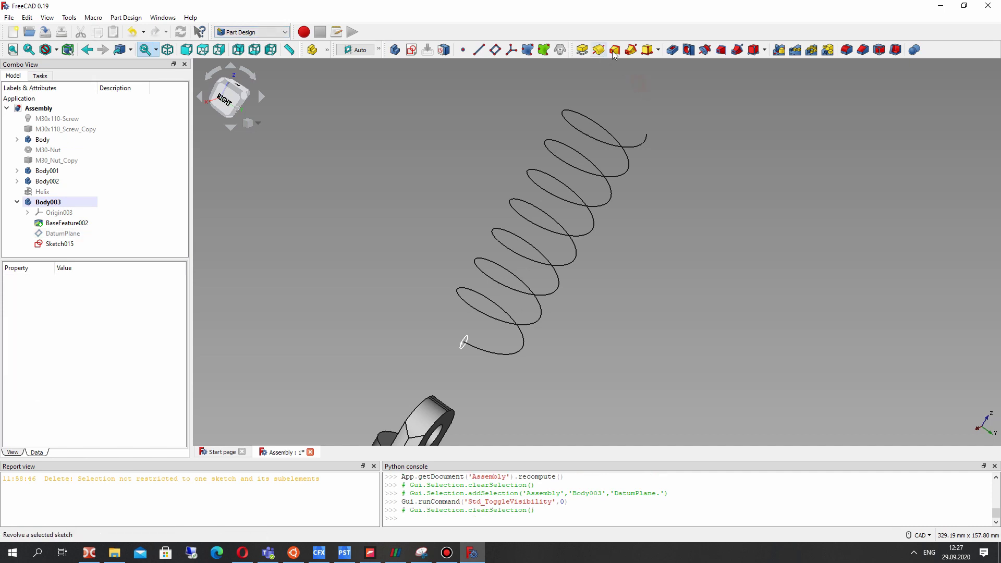
pyautogui.click(630, 52)
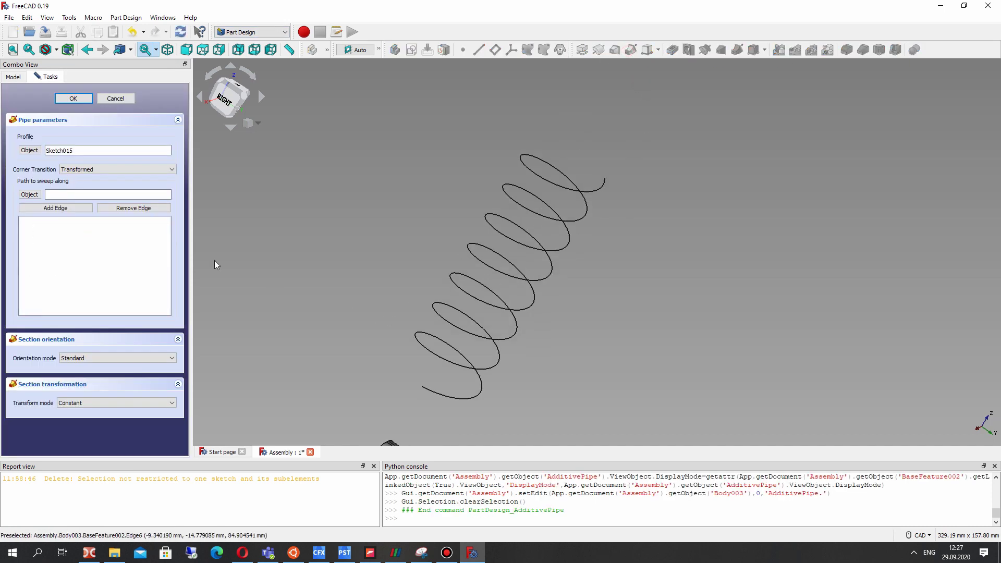
pyautogui.click(29, 193)
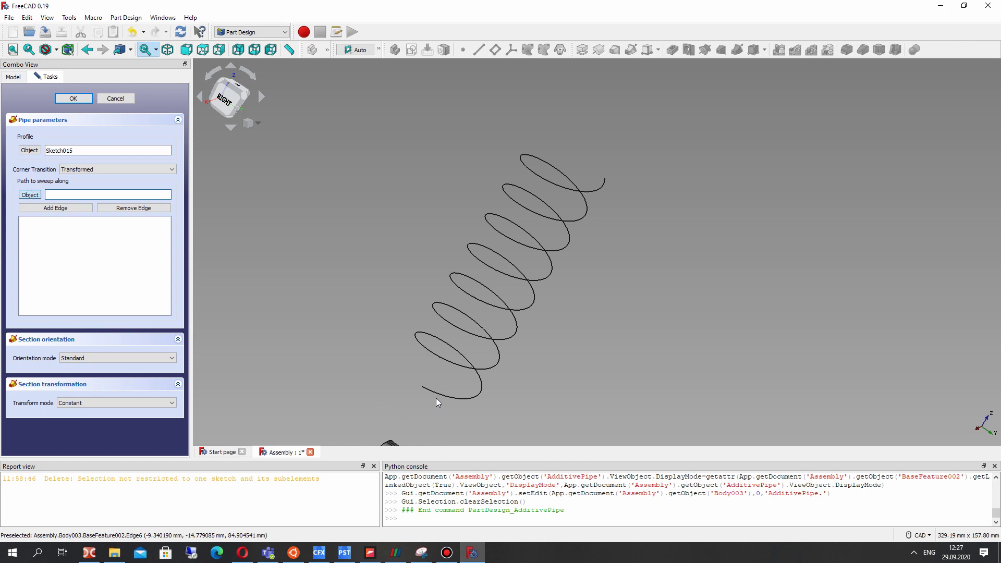
pyautogui.click(375, 397)
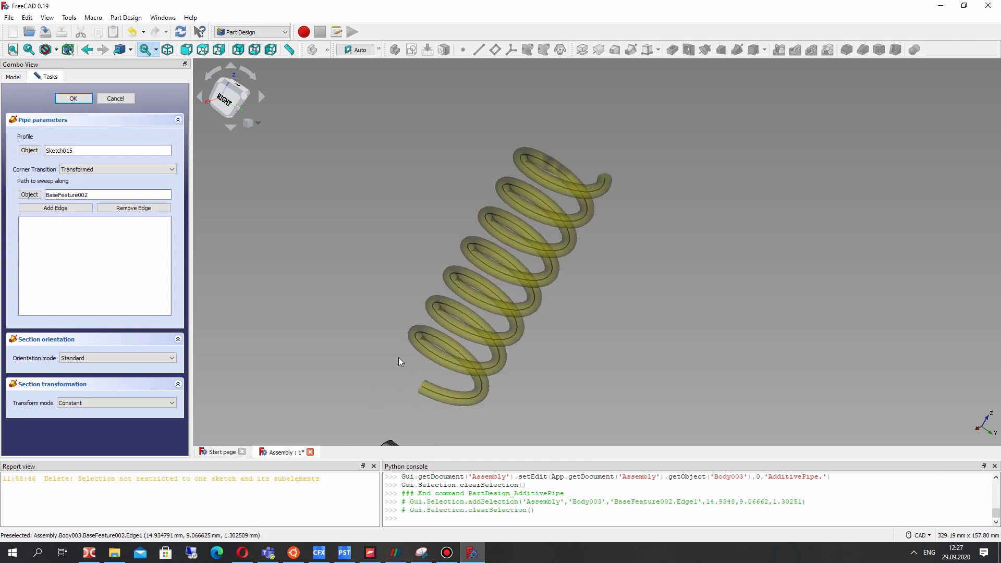
# Finish the additive pipe coil and inspect BaseFeature002 and the Helix.
pyautogui.click(72, 99)
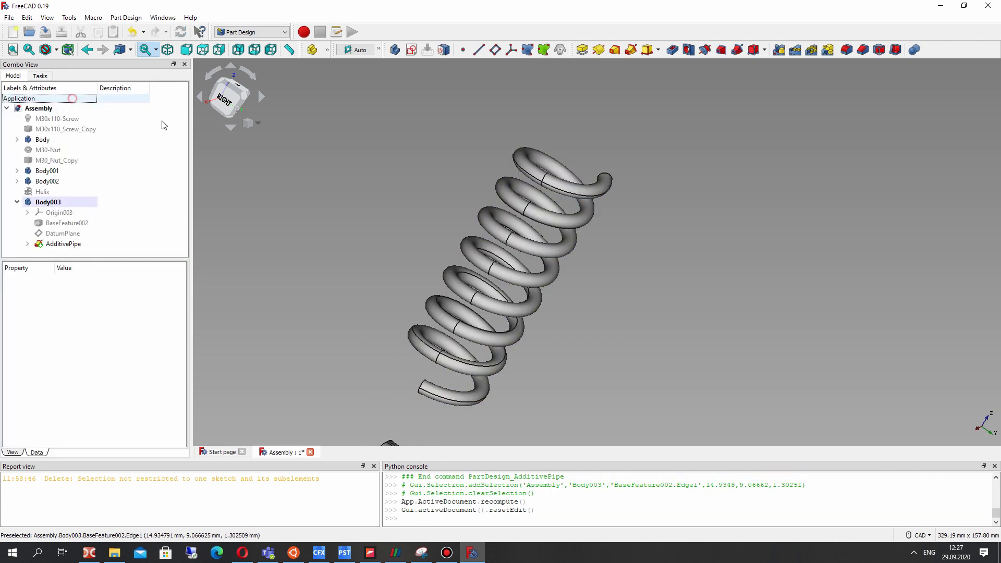
pyautogui.moveTo(277, 154)
pyautogui.mouseDown(button='right')
pyautogui.moveTo(461, 281)
pyautogui.moveTo(568, 294)
pyautogui.mouseUp(button='right')
pyautogui.scroll(2, 568, 294)
pyautogui.moveTo(566, 293); pyautogui.dragTo(525, 266, button='middle')
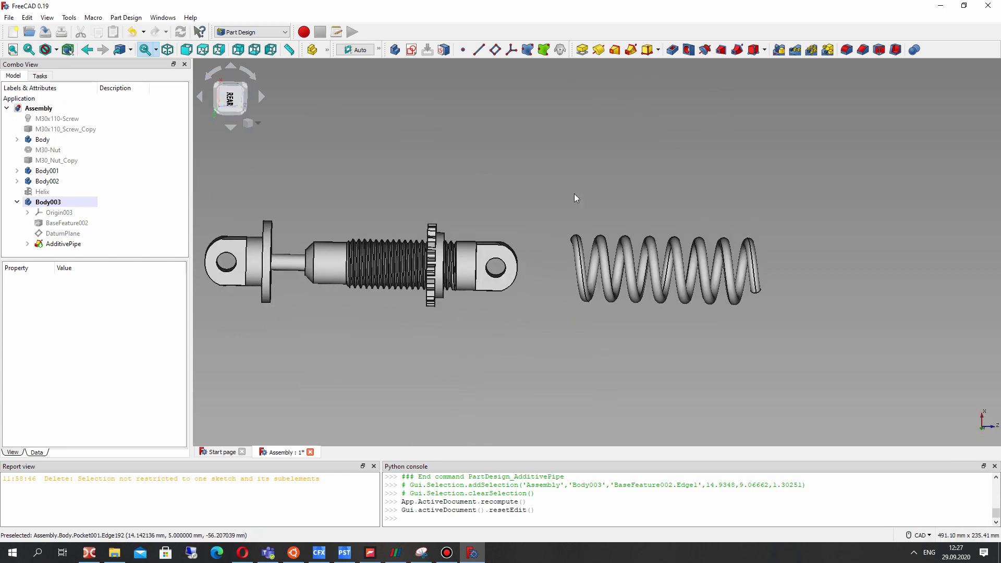
pyautogui.click(63, 223)
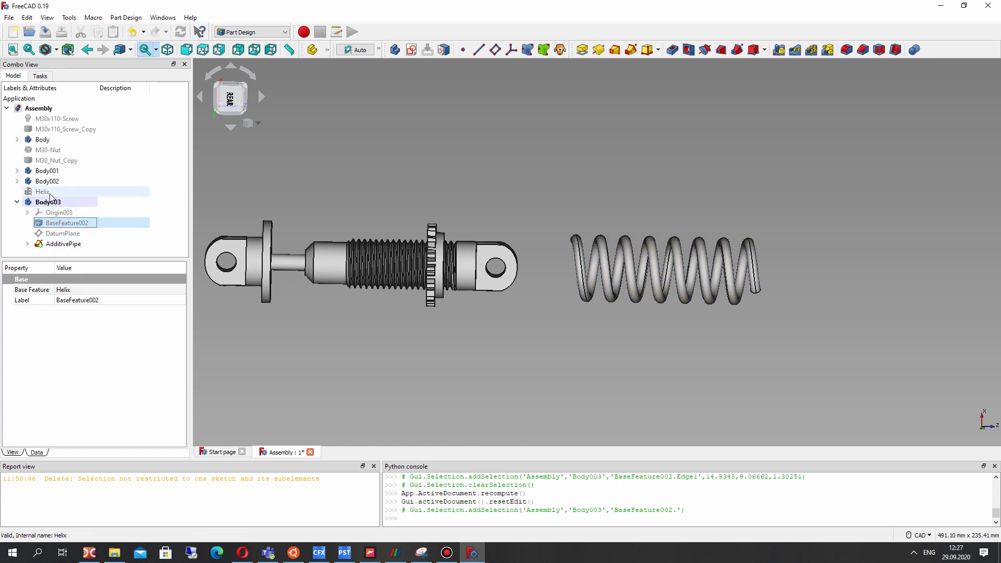
pyautogui.click(45, 192)
pyautogui.click(57, 224)
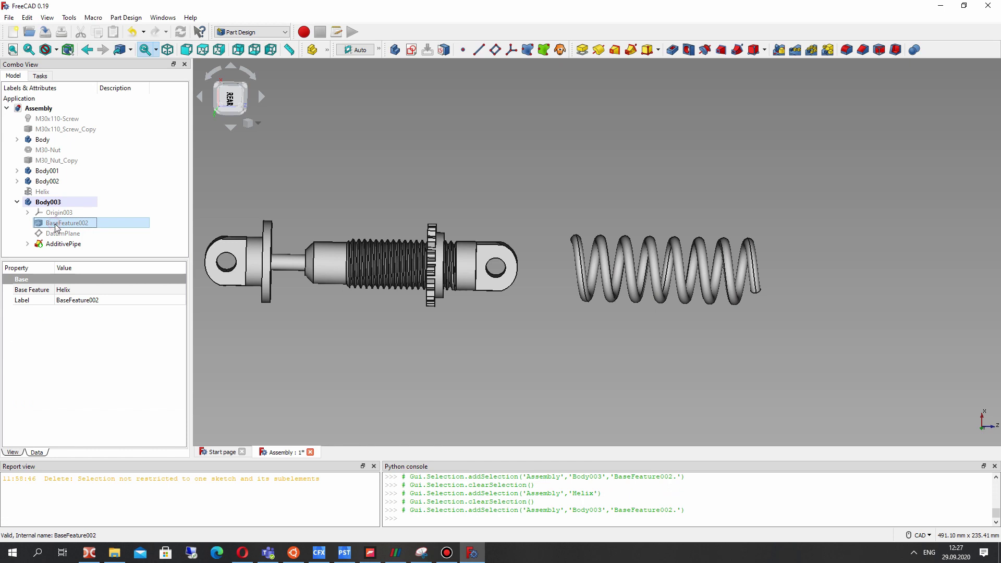
# Try a 10 mm helix pitch, then set it back to 15 mm.
pyautogui.click(44, 192)
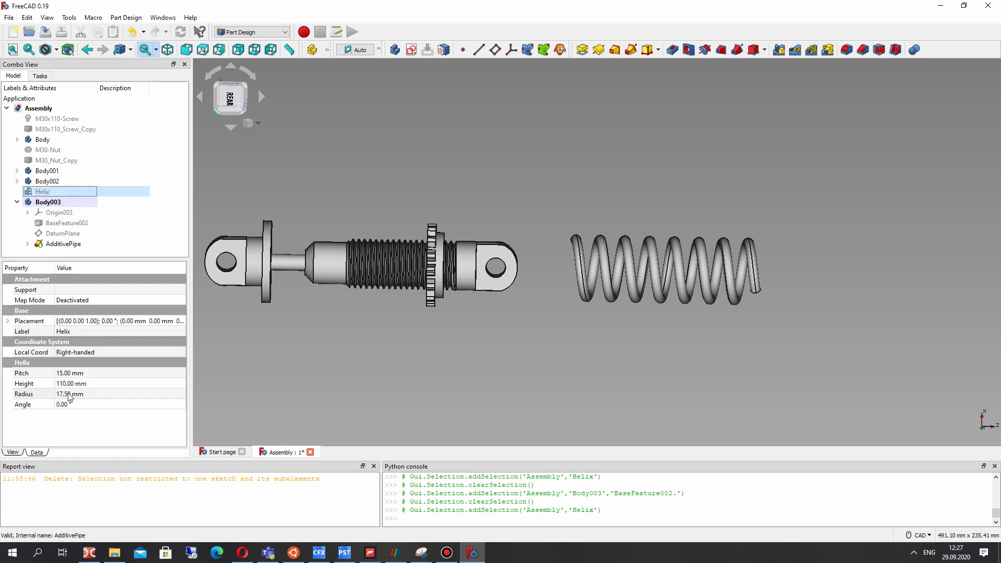
pyautogui.click(72, 374)
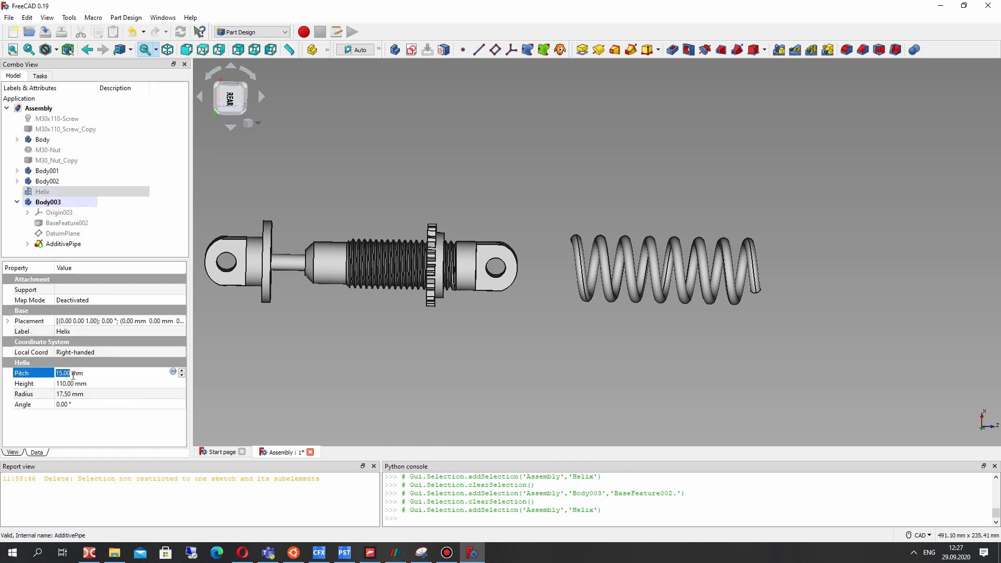
pyautogui.write('10')
pyautogui.press('Return')
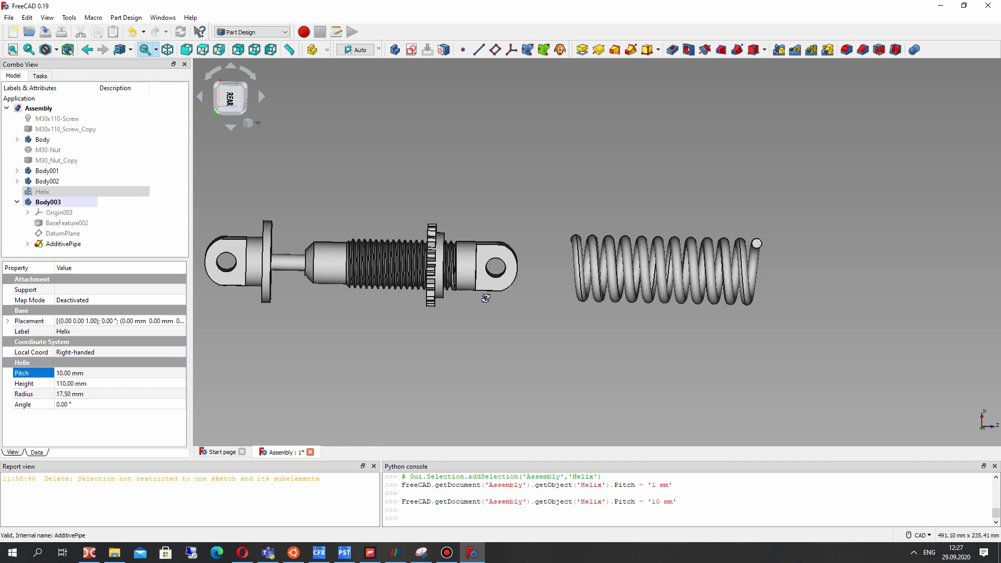
pyautogui.moveTo(487, 298); pyautogui.dragTo(503, 313, button='middle')
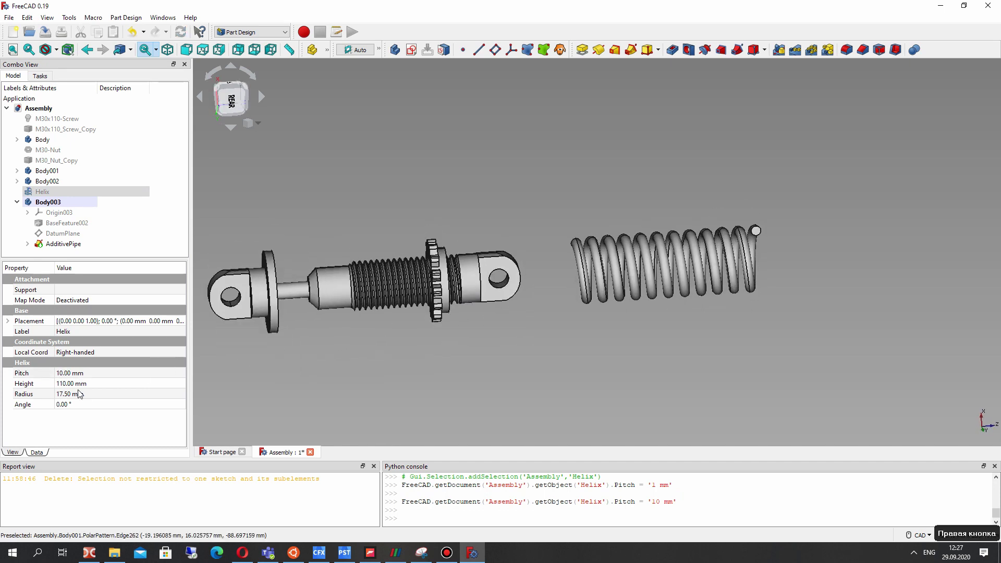
pyautogui.doubleClick(69, 373)
pyautogui.write('1')
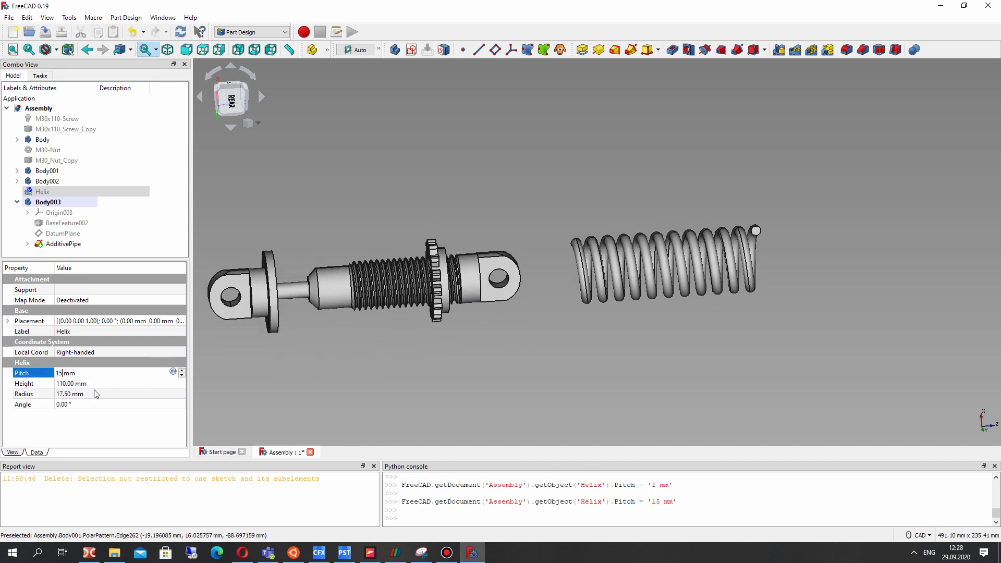
pyautogui.press('Return')
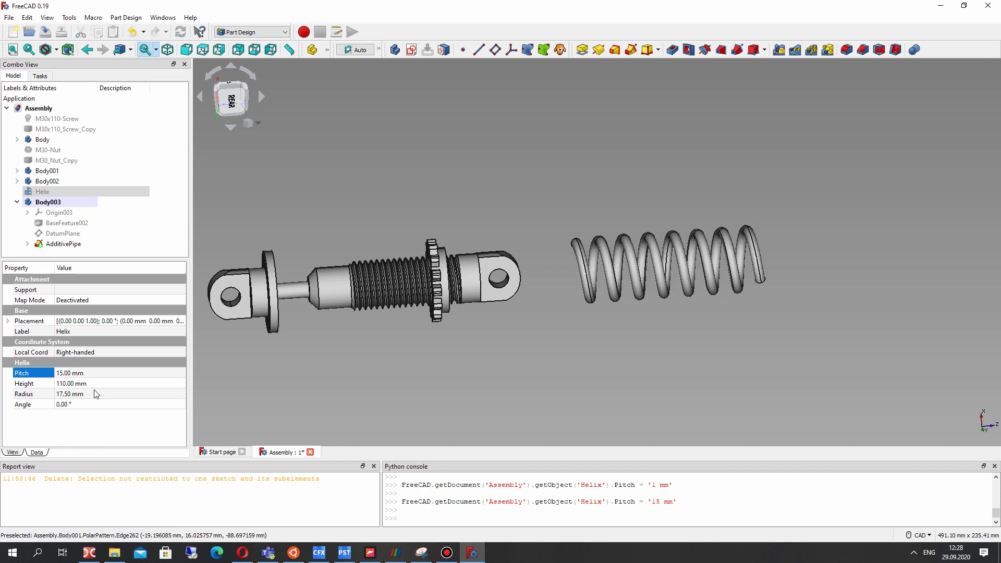
pyautogui.scroll(5, 626, 271)
pyautogui.moveTo(626, 271); pyautogui.dragTo(548, 219, button='middle')
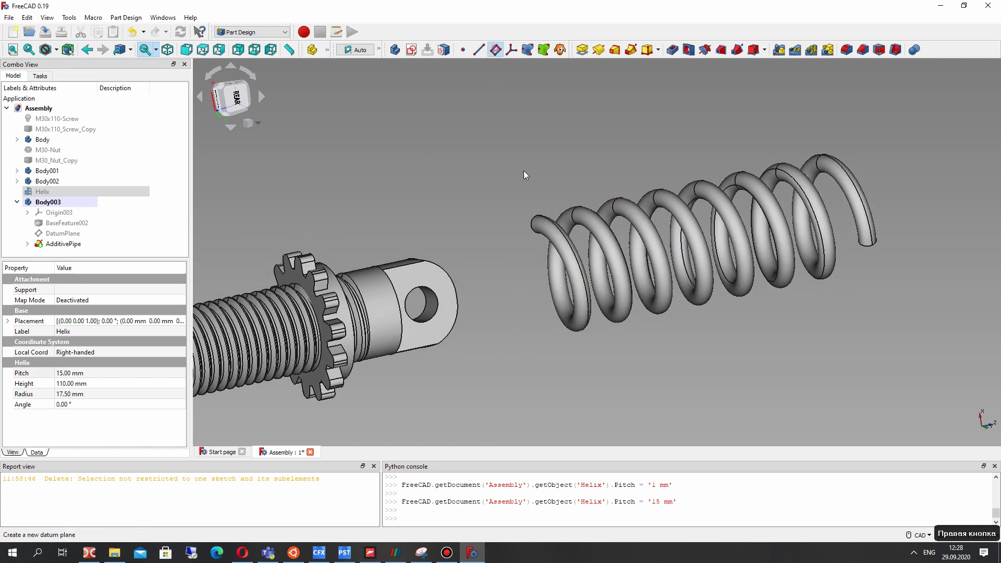
# Create a datum plane attached to the helix and raise its z offset.
pyautogui.click(495, 49)
pyautogui.moveTo(548, 259)
pyautogui.mouseDown(button='middle')
pyautogui.moveTo(463, 218)
pyautogui.moveTo(446, 232)
pyautogui.moveTo(340, 205)
pyautogui.mouseUp(button='middle')
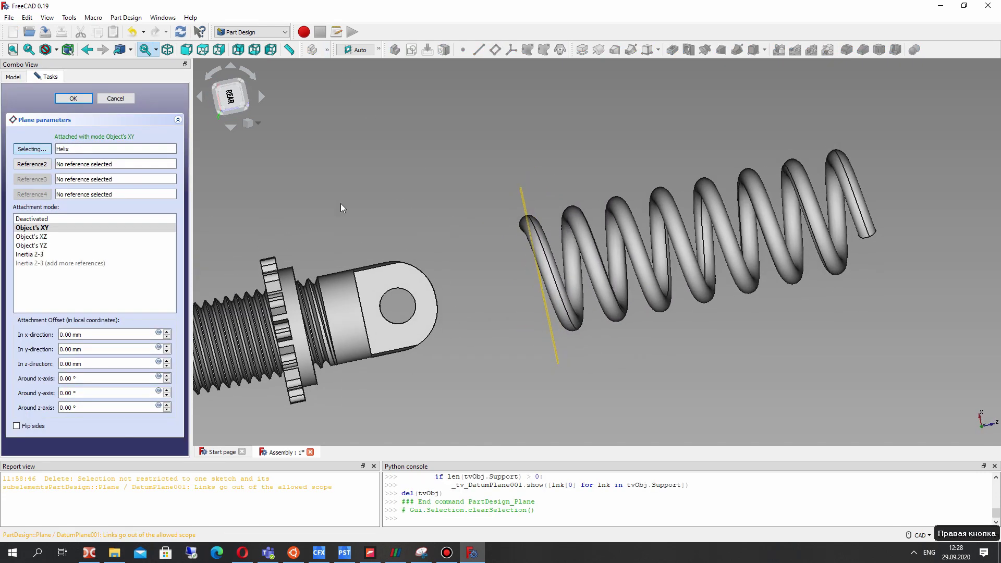
pyautogui.click(166, 361)
pyautogui.click(166, 362)
pyautogui.click(166, 363)
pyautogui.moveTo(286, 245)
pyautogui.mouseDown(button='middle')
pyautogui.moveTo(294, 283)
pyautogui.moveTo(371, 201)
pyautogui.moveTo(315, 278)
pyautogui.mouseUp(button='middle')
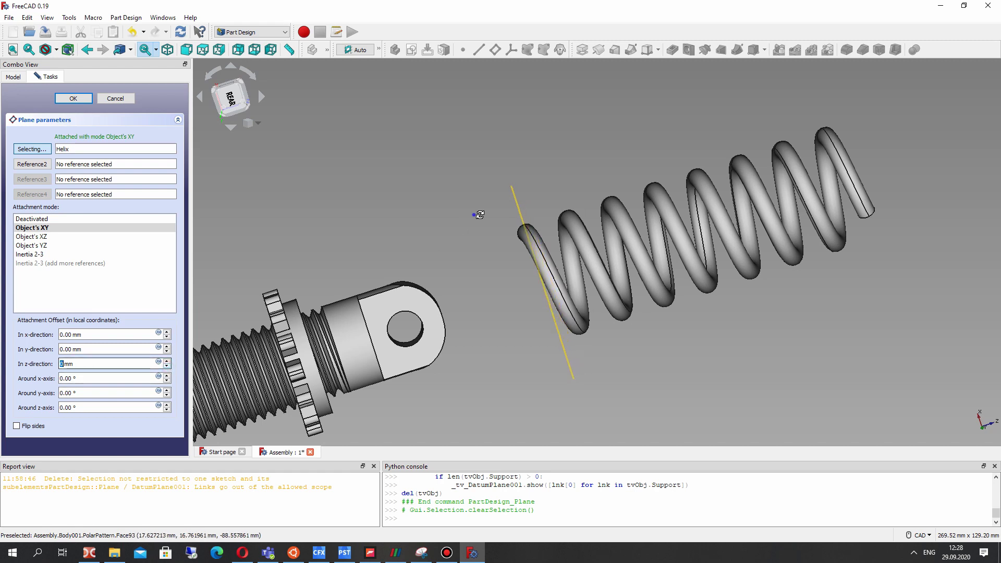
pyautogui.moveTo(476, 217); pyautogui.dragTo(40, 12, button='right')
# Add a shock absorber reference, finish the plane and select DatumPlane001.
pyautogui.click(414, 328)
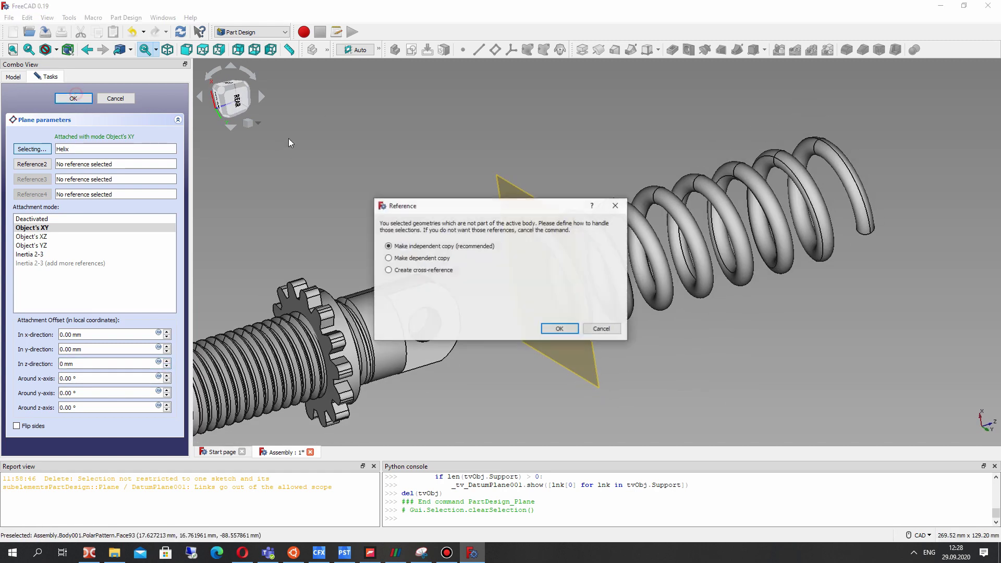
pyautogui.click(576, 333)
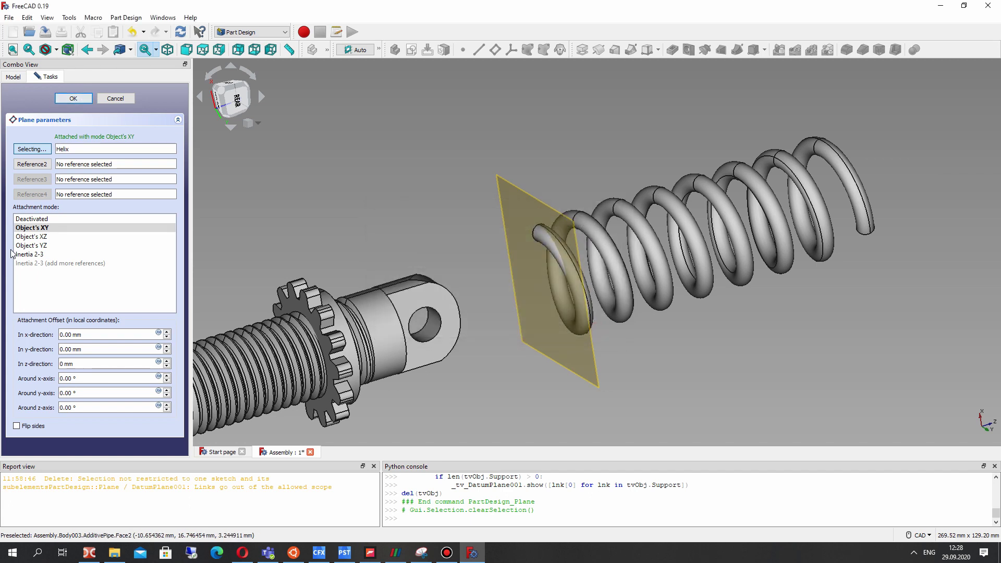
pyautogui.click(103, 101)
pyautogui.scroll(-1, 145, 219)
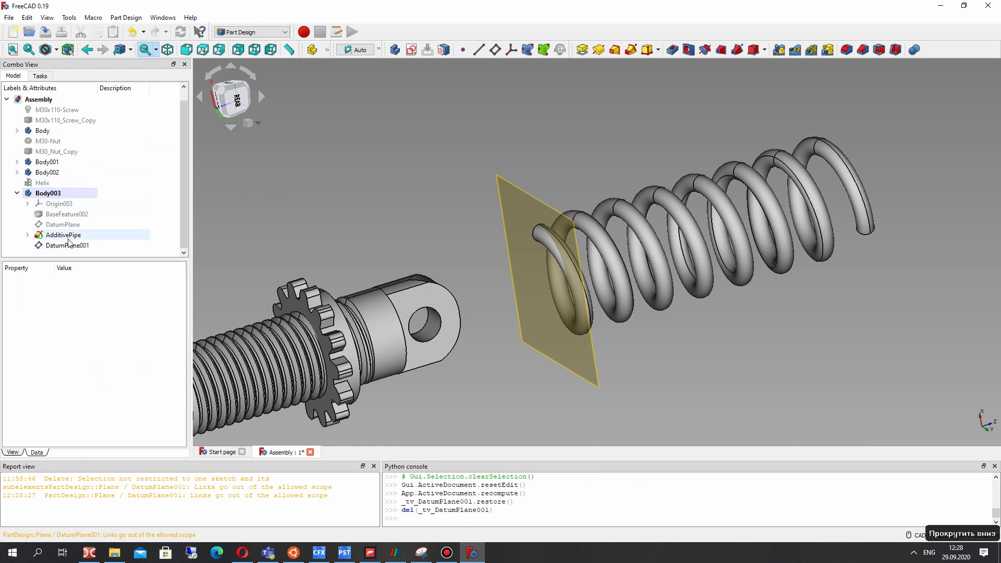
pyautogui.click(141, 244)
pyautogui.click(385, 179)
pyautogui.click(109, 246)
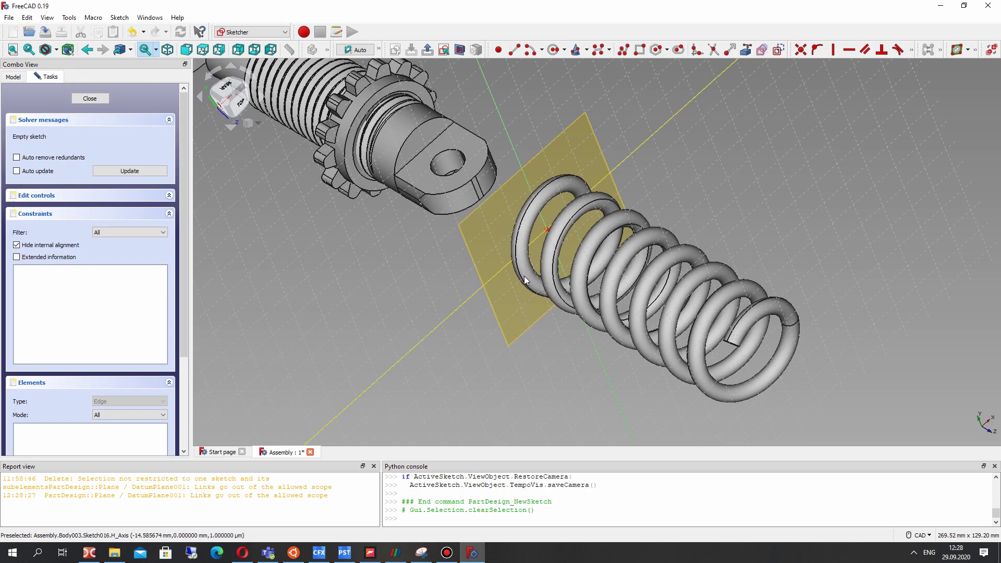
# Sketch a circle centred at the origin on DatumPlane001.
pyautogui.click(553, 50)
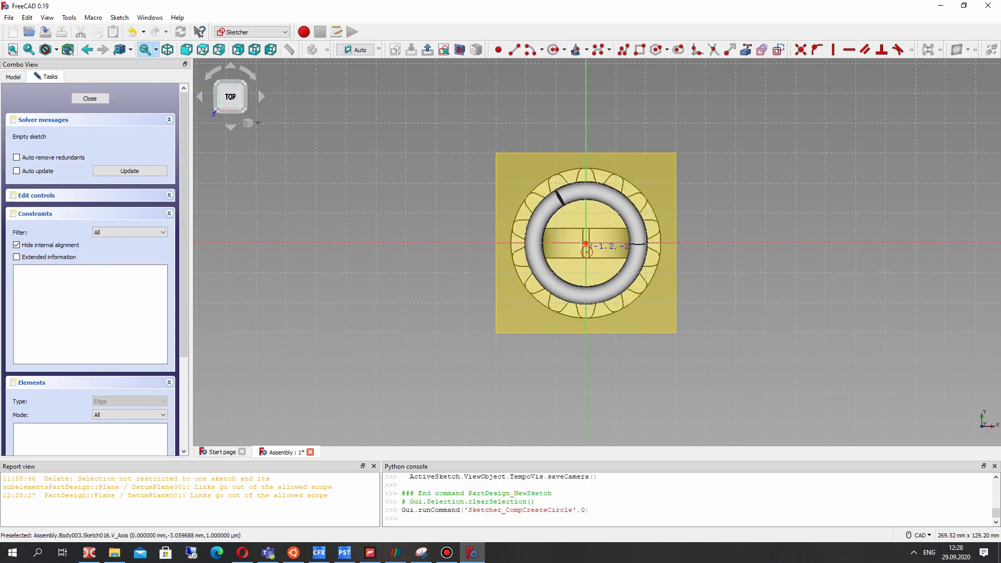
pyautogui.click(585, 243)
pyautogui.click(672, 149)
pyautogui.moveTo(671, 149)
pyautogui.mouseDown(button='right')
pyautogui.moveTo(677, 243)
pyautogui.moveTo(462, 119)
pyautogui.mouseUp(button='right')
pyautogui.press('Escape')
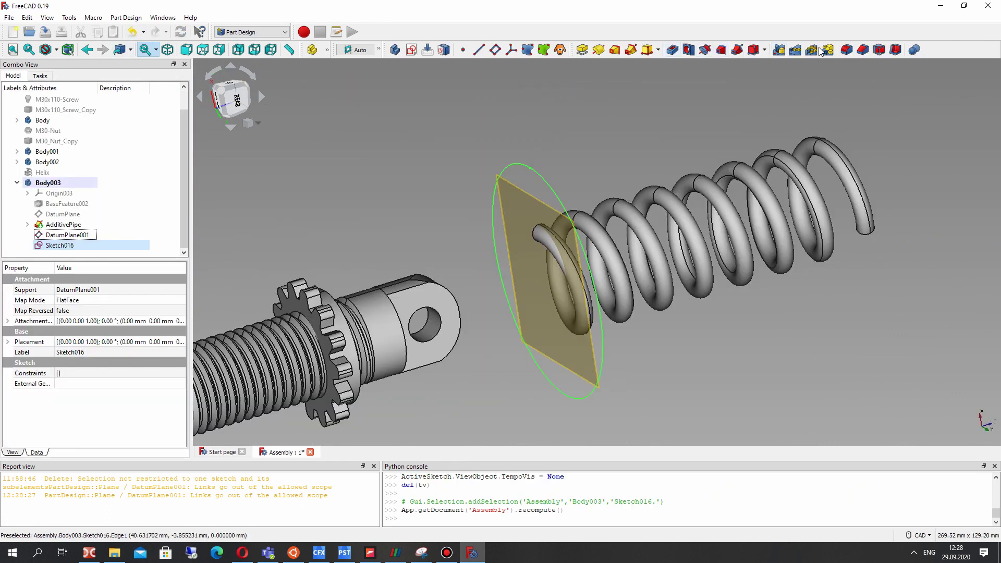
# Pocket the circle sketch to trim the spring's start, then hide DatumPlane001.
pyautogui.click(674, 50)
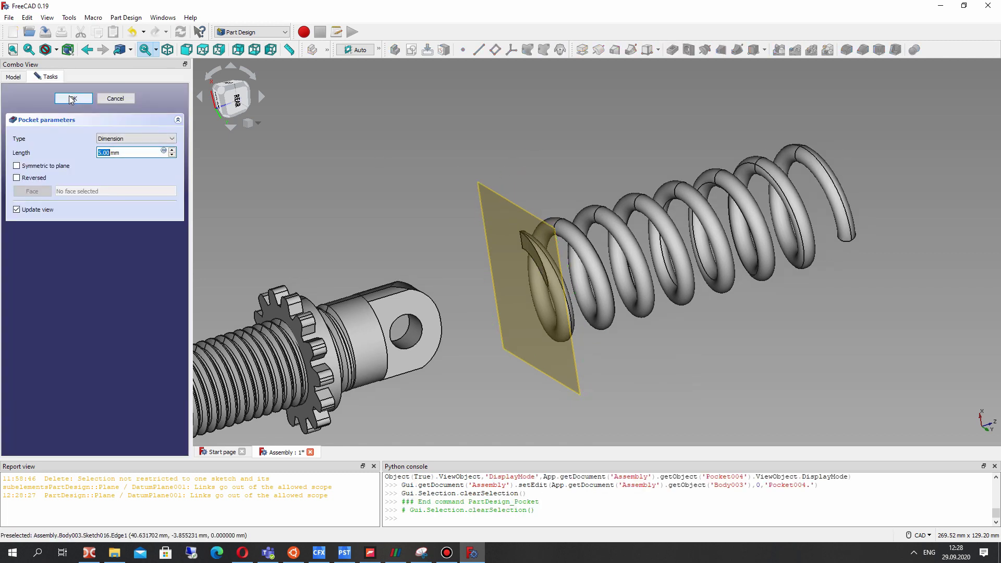
pyautogui.press('Return')
pyautogui.moveTo(311, 149)
pyautogui.mouseDown(button='middle')
pyautogui.moveTo(346, 172)
pyautogui.moveTo(286, 174)
pyautogui.moveTo(185, 202)
pyautogui.moveTo(392, 201)
pyautogui.moveTo(587, 261)
pyautogui.moveTo(509, 200)
pyautogui.moveTo(469, 202)
pyautogui.moveTo(400, 180)
pyautogui.mouseUp(button='middle')
pyautogui.click(67, 234)
pyautogui.press('space')
pyautogui.moveTo(320, 208)
pyautogui.mouseDown(button='right')
pyautogui.moveTo(404, 174)
pyautogui.moveTo(625, 199)
pyautogui.mouseUp(button='right')
pyautogui.moveTo(626, 199); pyautogui.dragTo(658, 200, button='middle')
pyautogui.moveTo(658, 200)
pyautogui.mouseDown(button='right')
pyautogui.moveTo(639, 270)
pyautogui.moveTo(673, 187)
pyautogui.moveTo(455, 162)
pyautogui.mouseUp(button='right')
pyautogui.scroll(-5, 542, 174)
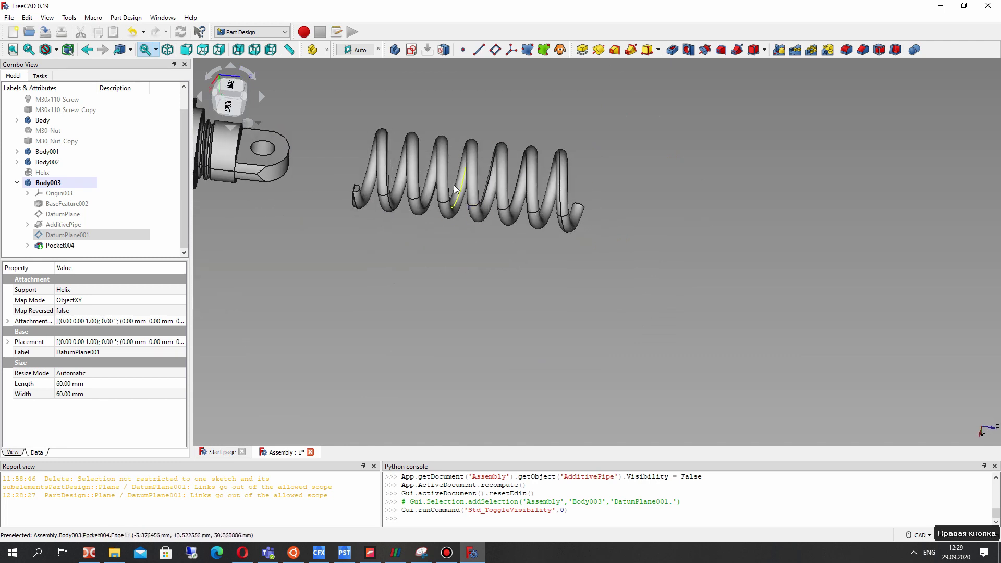
pyautogui.click(494, 50)
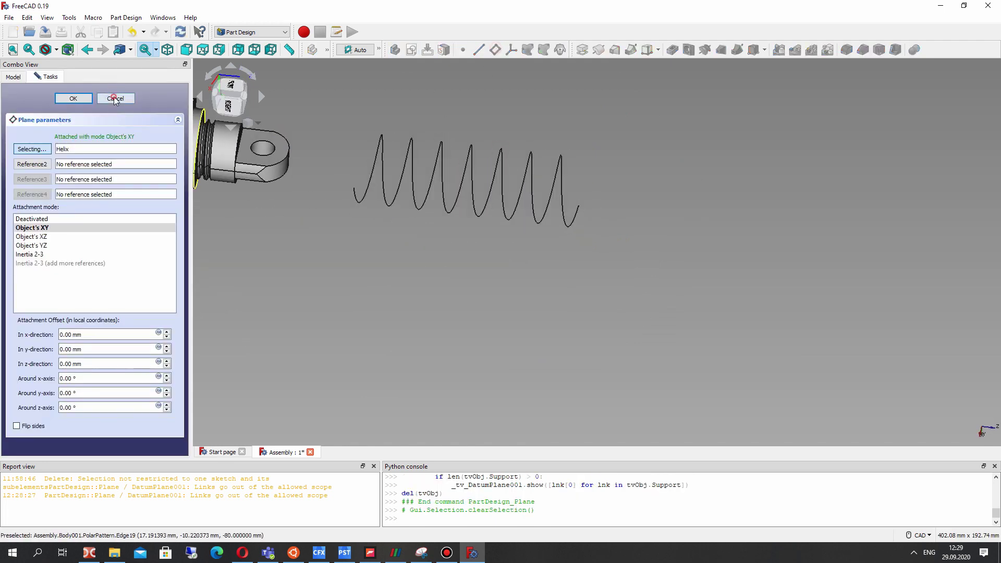
pyautogui.click(47, 182)
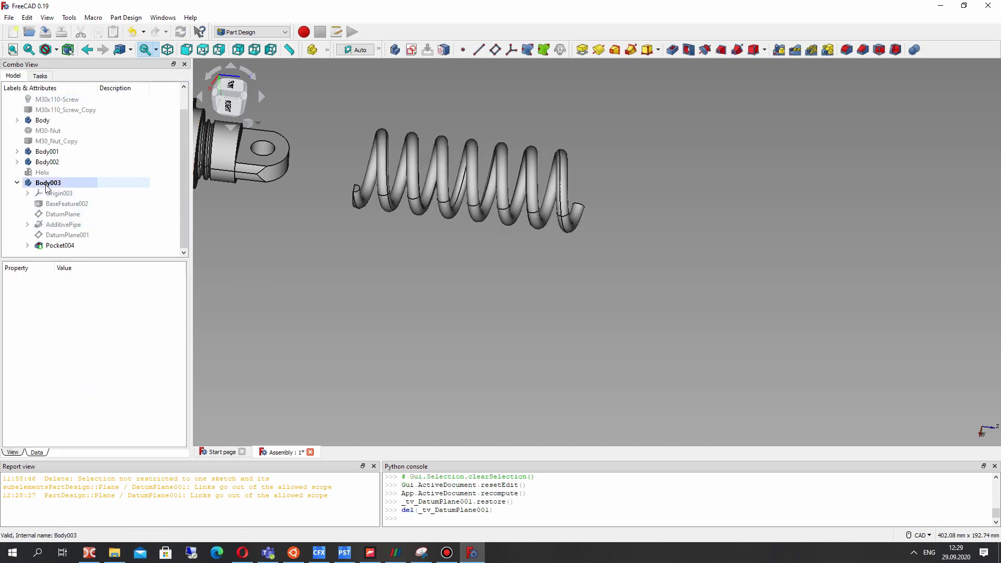
pyautogui.click(356, 264)
pyautogui.click(62, 245)
pyautogui.click(415, 294)
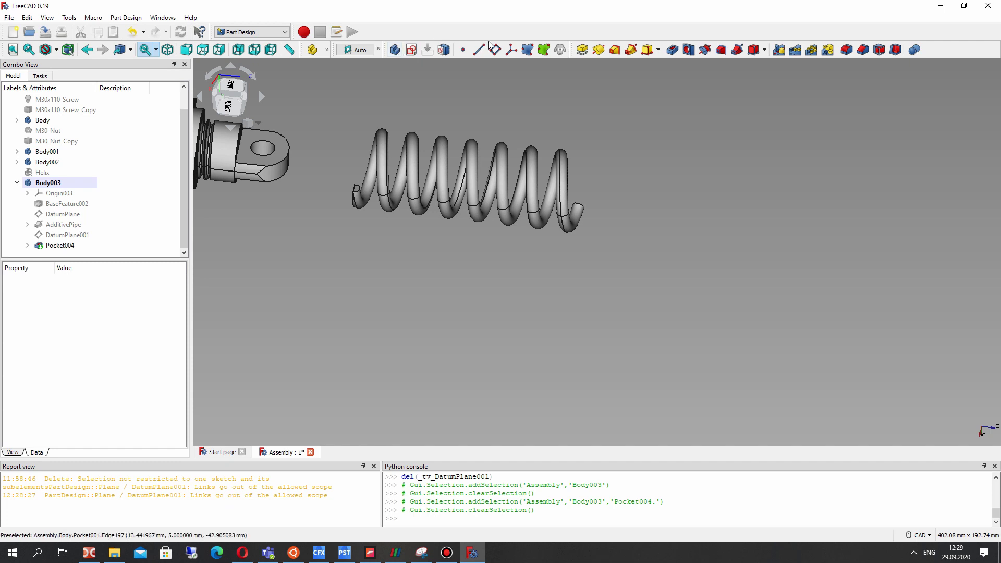
pyautogui.click(508, 50)
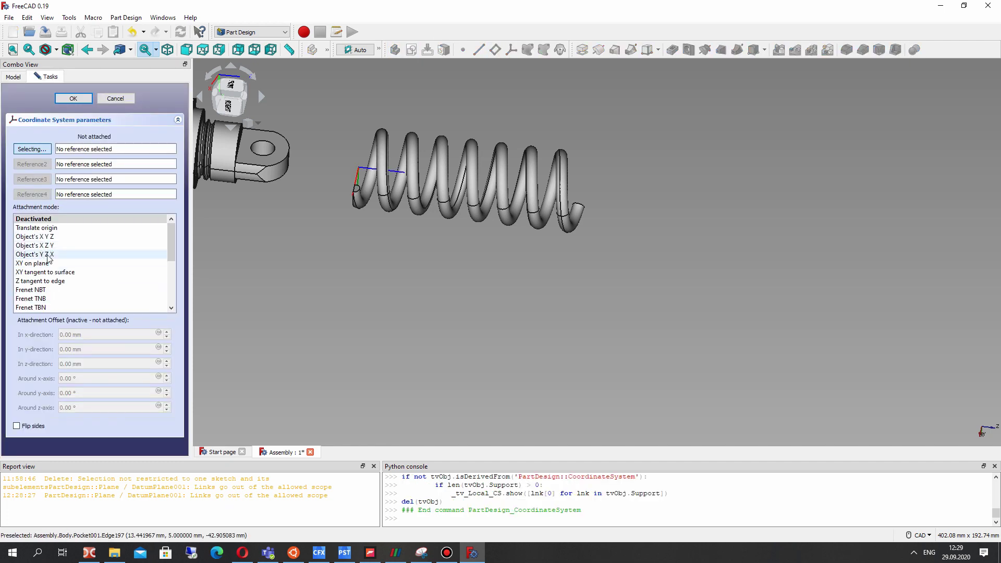
pyautogui.click(51, 238)
pyautogui.click(50, 255)
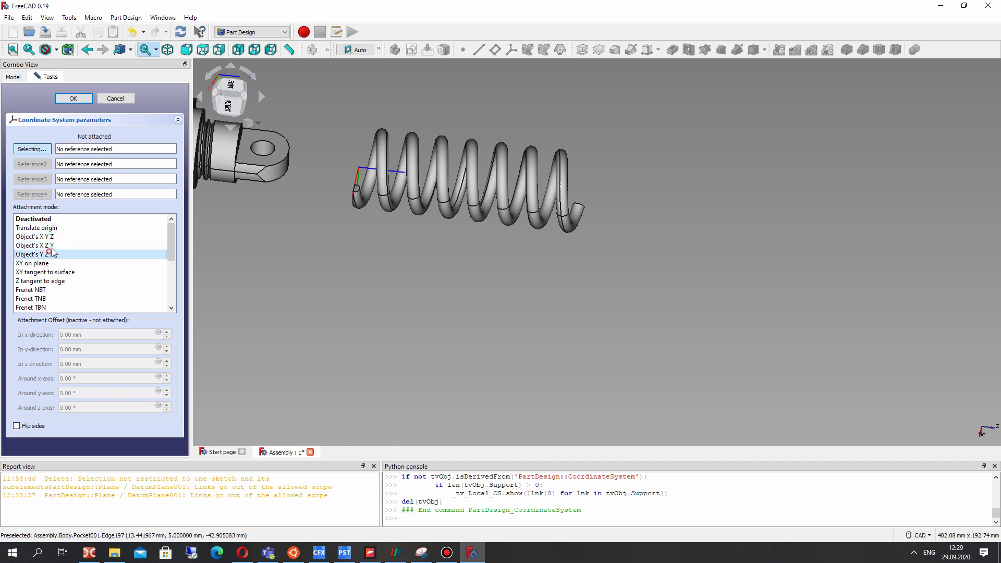
pyautogui.click(34, 149)
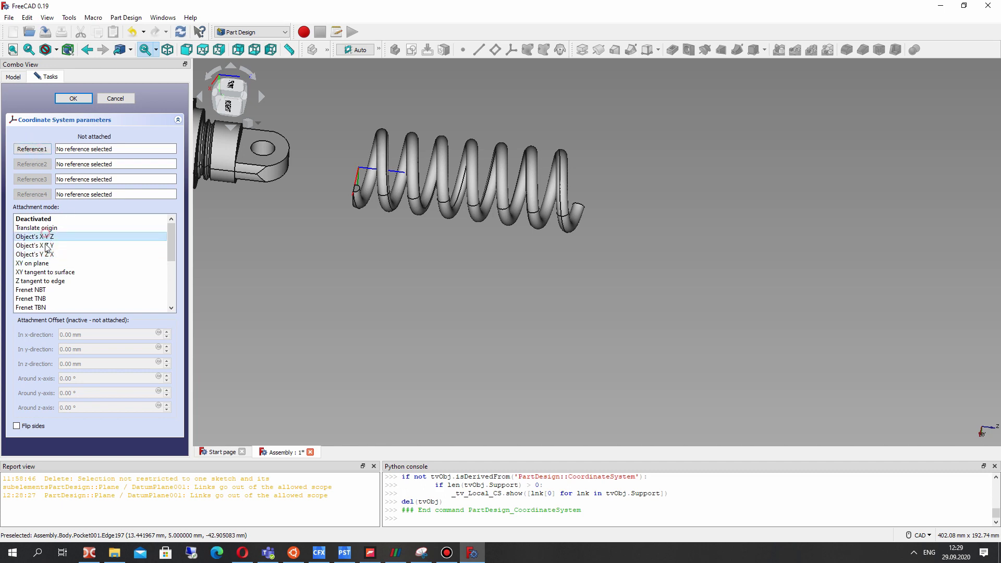
pyautogui.click(33, 154)
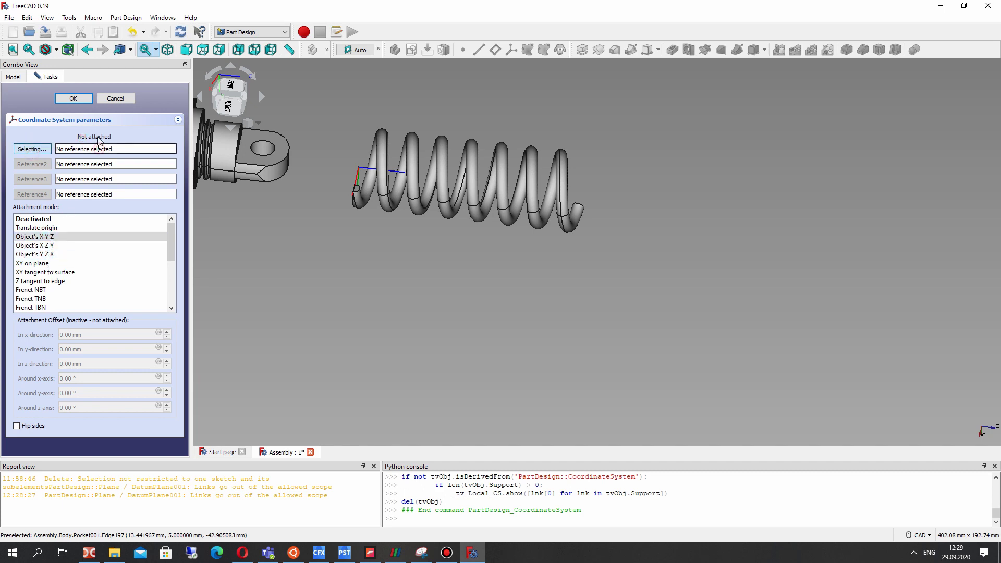
pyautogui.click(114, 98)
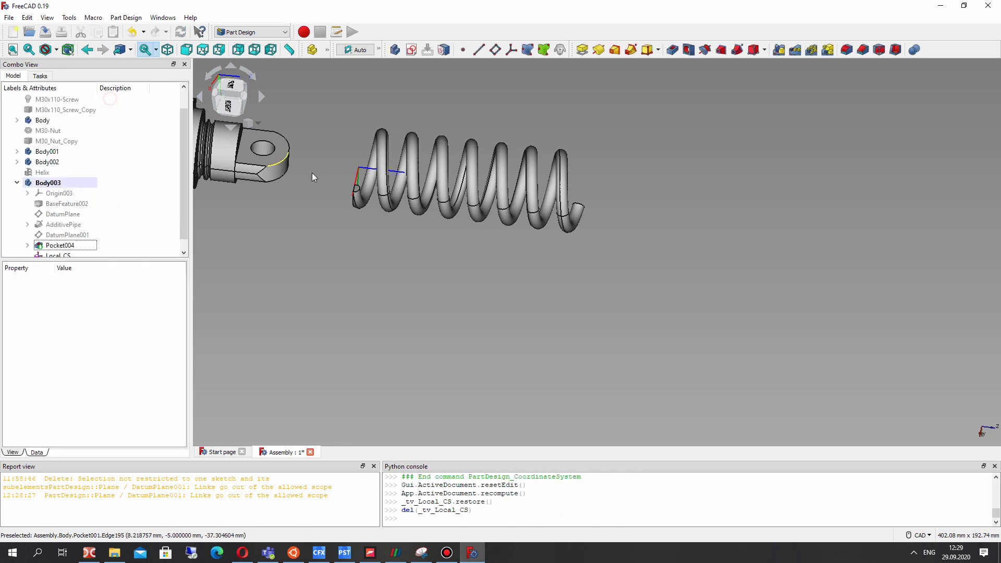
pyautogui.scroll(-2, 436, 286)
pyautogui.scroll(-2, 436, 287)
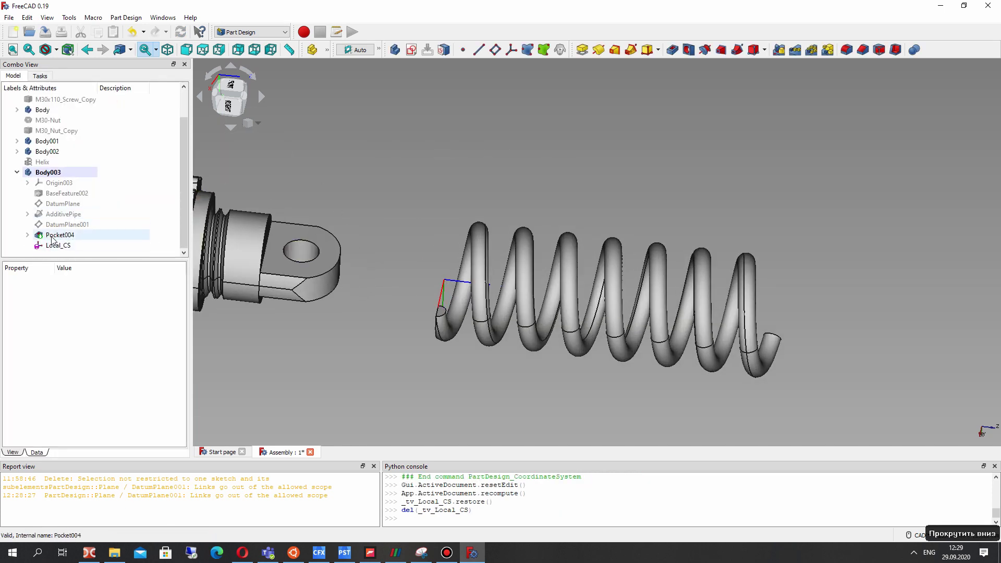
pyautogui.click(63, 234)
pyautogui.rightClick(52, 244)
pyautogui.click(77, 351)
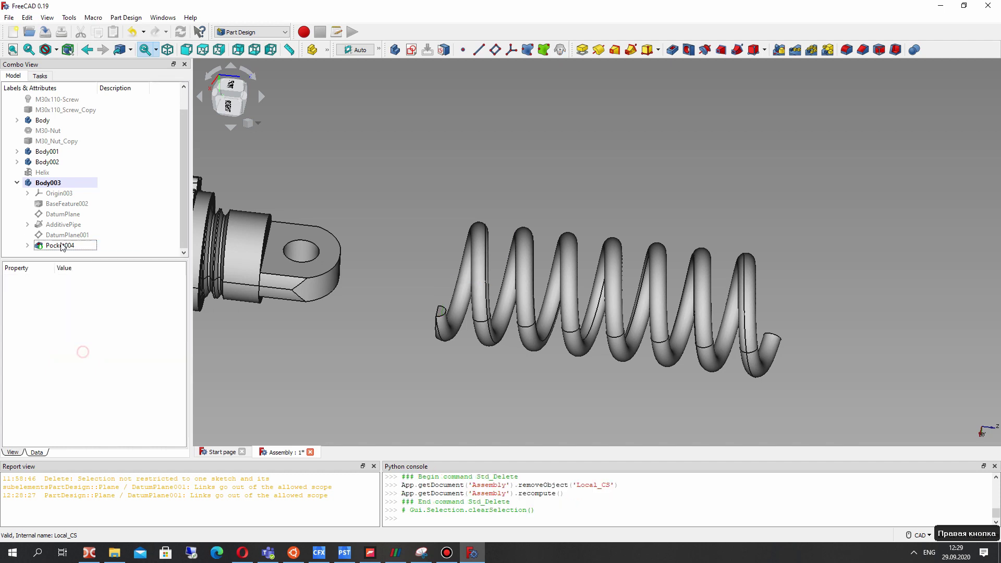
# Add DatumPlane002 attached to Pocket004's Face2, offset -110 mm in z.
pyautogui.click(496, 50)
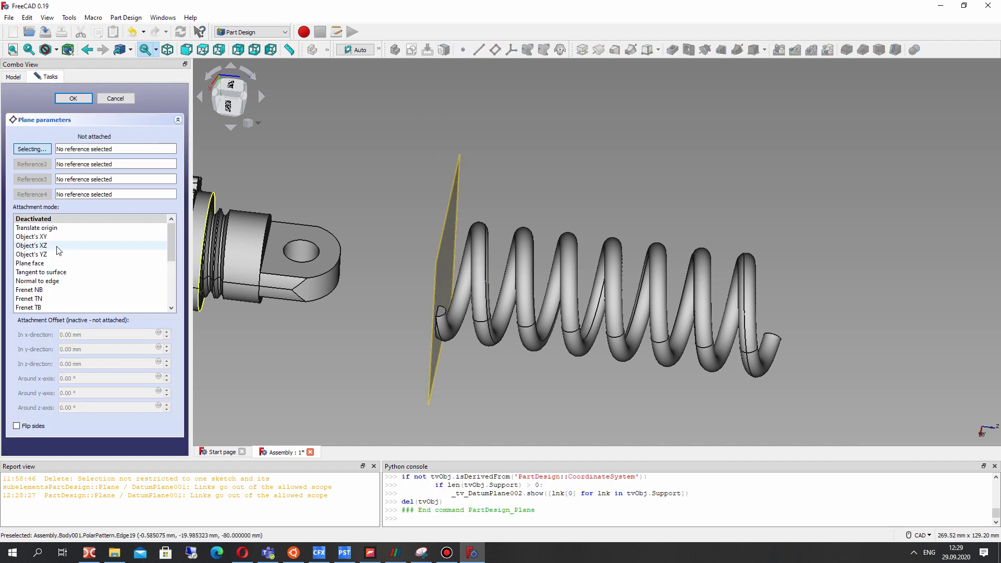
pyautogui.click(40, 237)
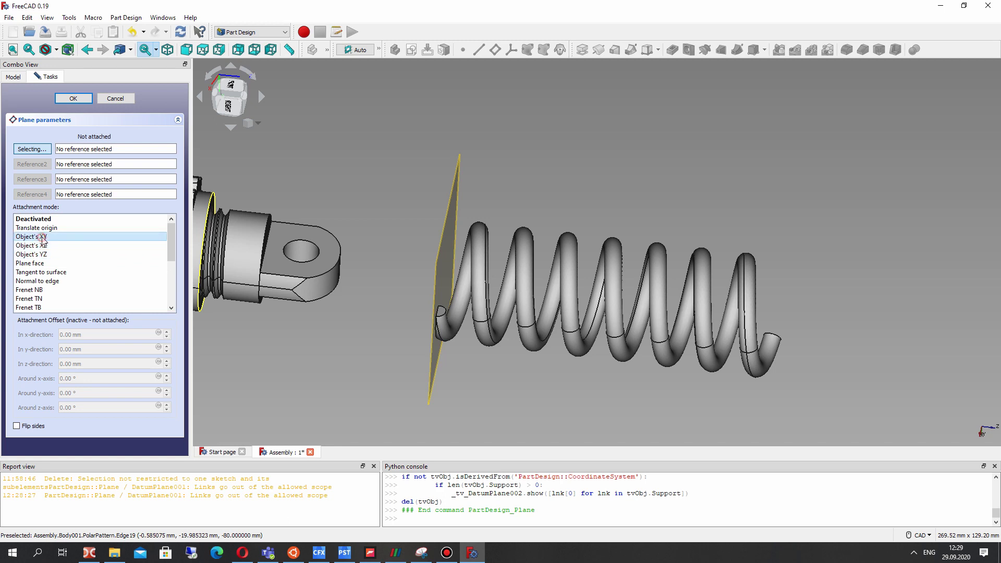
pyautogui.click(72, 148)
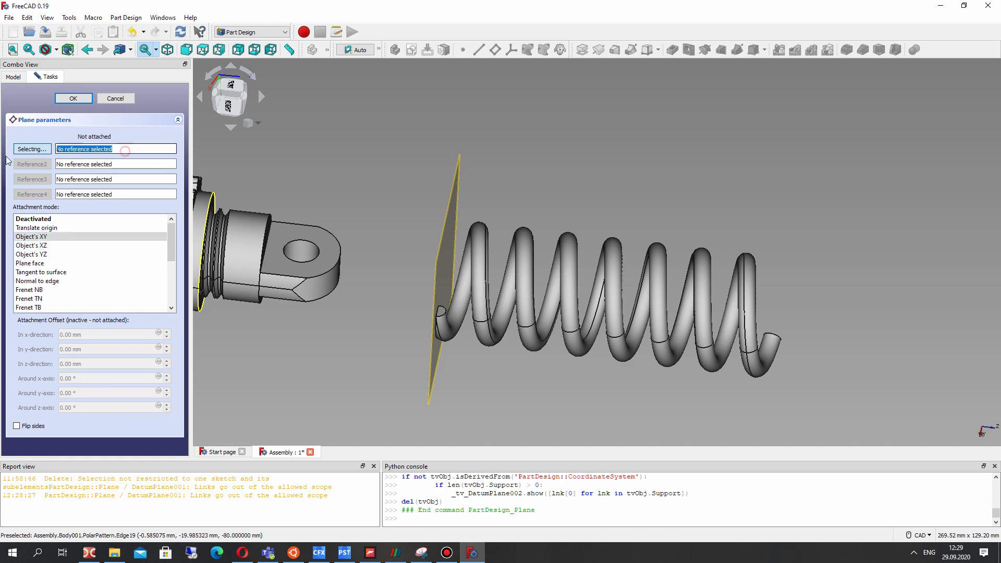
pyautogui.moveTo(465, 269); pyautogui.dragTo(430, 340, button='right')
pyautogui.click(450, 321)
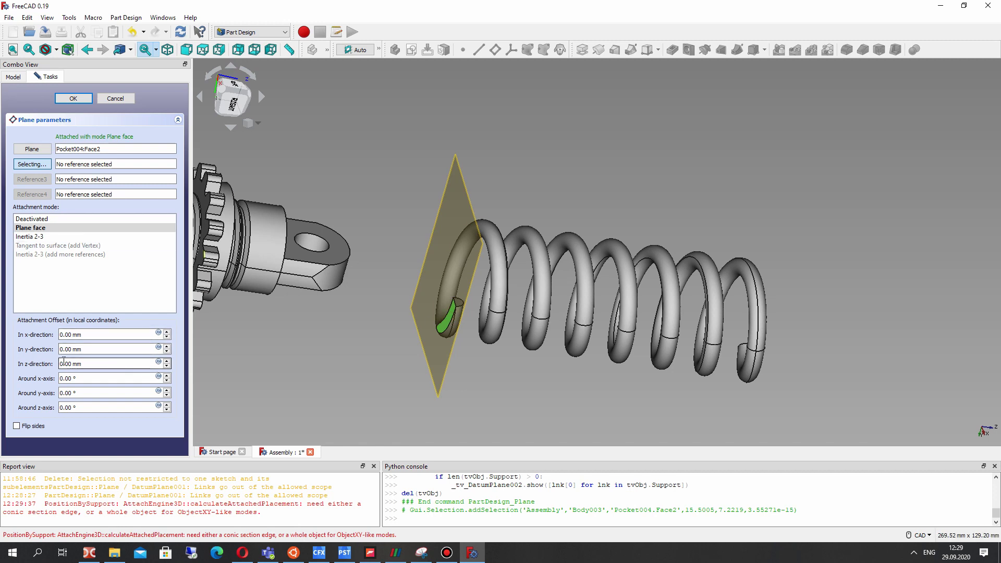
pyautogui.write('1')
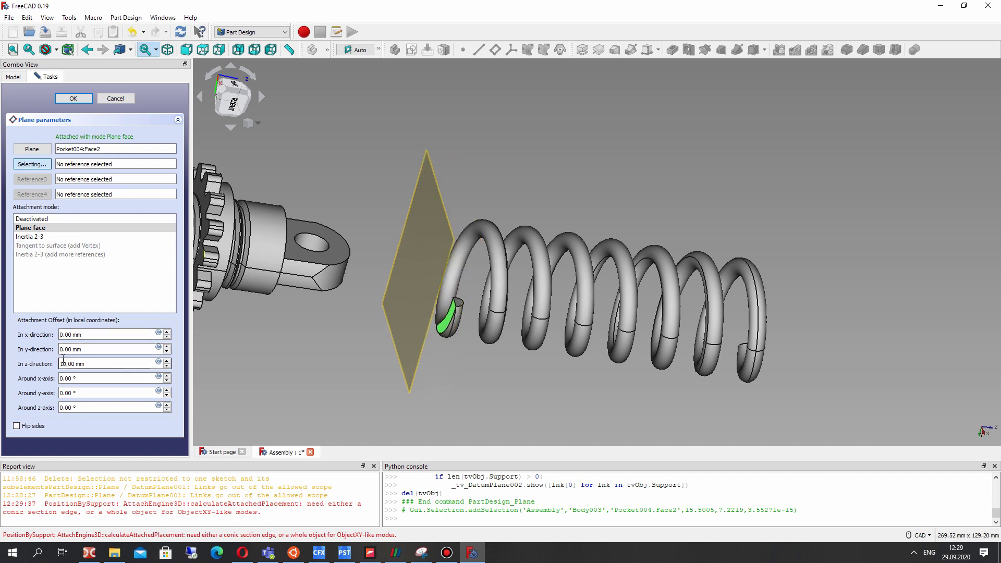
pyautogui.write('0')
pyautogui.write('-')
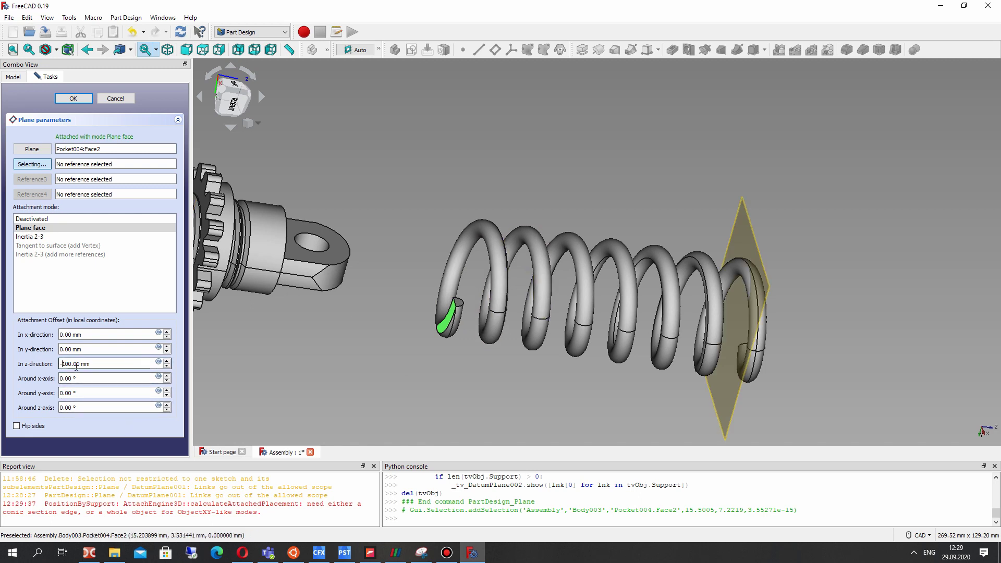
pyautogui.write('1')
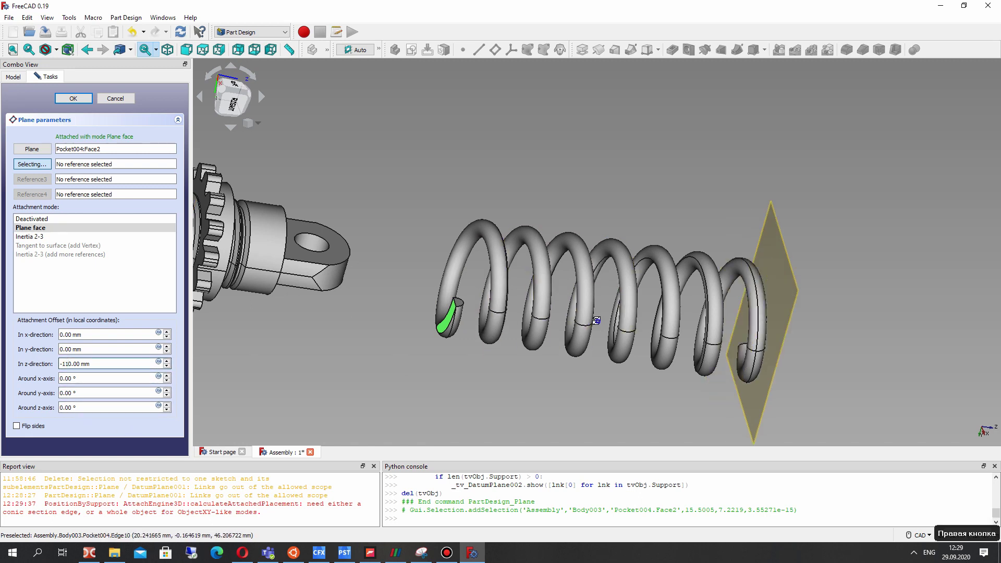
pyautogui.moveTo(570, 274)
pyautogui.mouseDown(button='middle')
pyautogui.moveTo(548, 291)
pyautogui.moveTo(537, 201)
pyautogui.moveTo(524, 187)
pyautogui.mouseUp(button='middle')
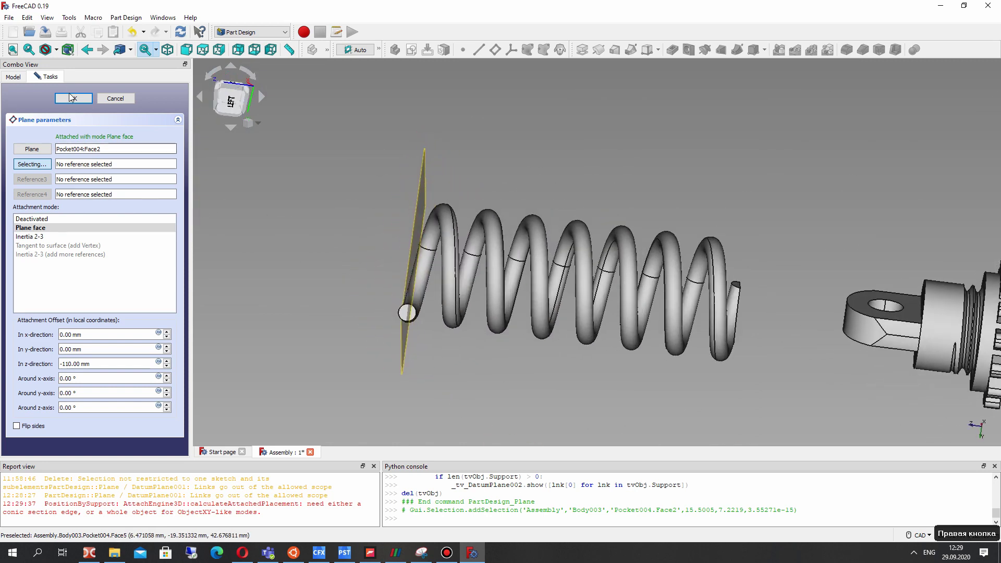
pyautogui.click(72, 98)
pyautogui.moveTo(438, 235)
pyautogui.mouseDown(button='middle')
pyautogui.moveTo(389, 245)
pyautogui.moveTo(572, 172)
pyautogui.moveTo(224, 128)
pyautogui.mouseUp(button='middle')
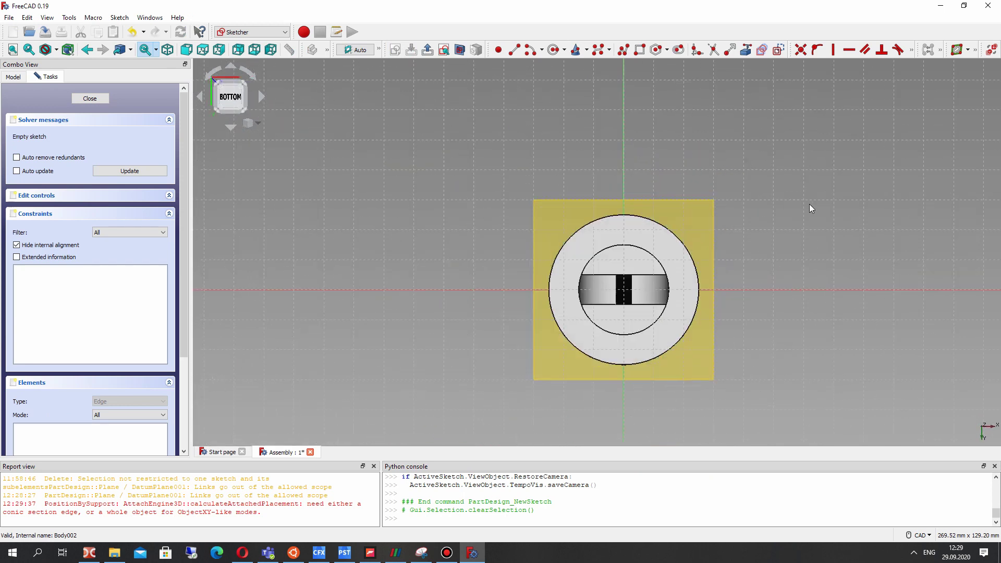
# Finish the misattached origin-centred circle sketch, then delete Sketch017.
pyautogui.click(553, 50)
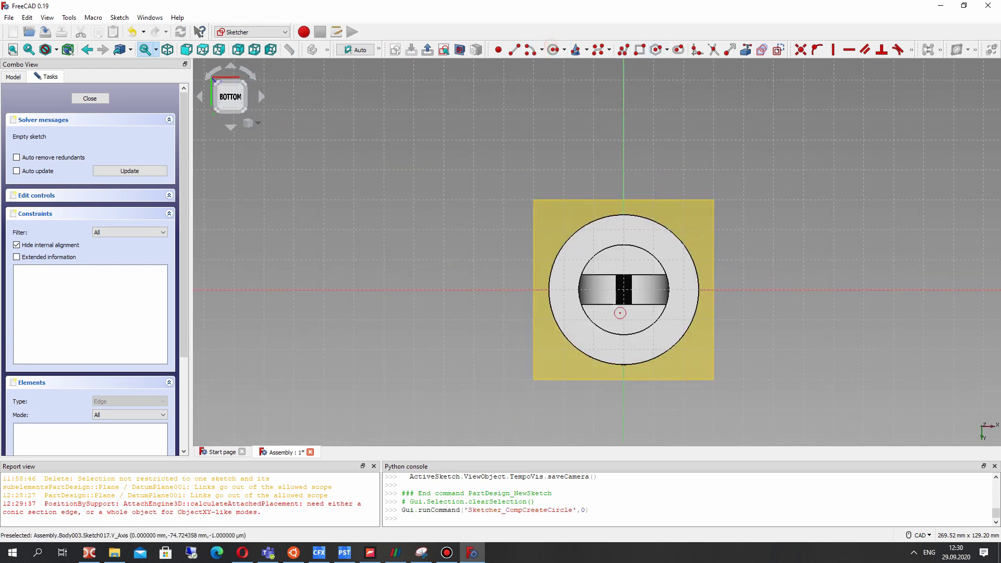
pyautogui.click(623, 290)
pyautogui.click(735, 250)
pyautogui.moveTo(251, 278)
pyautogui.mouseDown(button='middle')
pyautogui.moveTo(653, 265)
pyautogui.moveTo(620, 292)
pyautogui.mouseUp(button='middle')
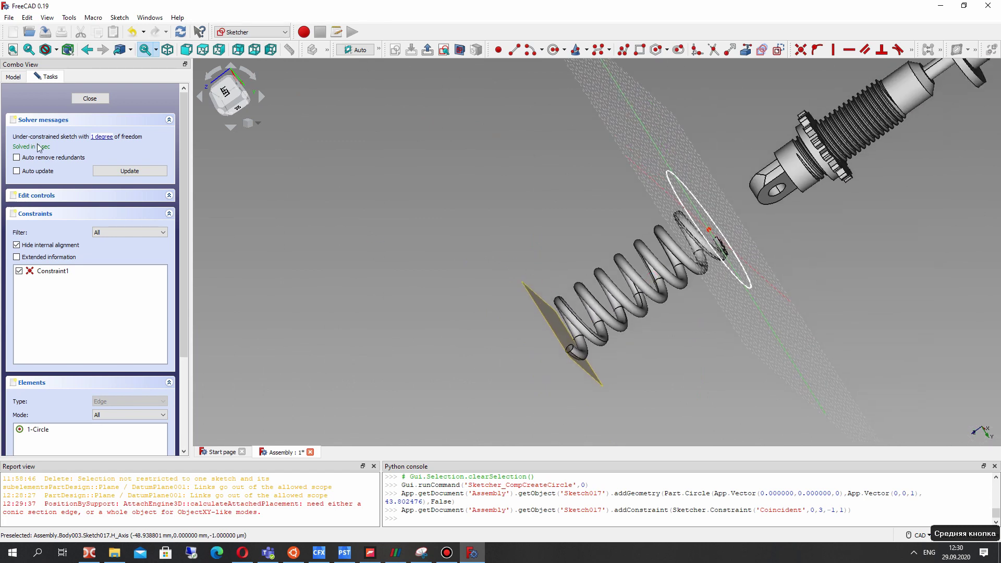
pyautogui.click(89, 98)
pyautogui.click(69, 246)
pyautogui.rightClick(69, 245)
pyautogui.click(165, 342)
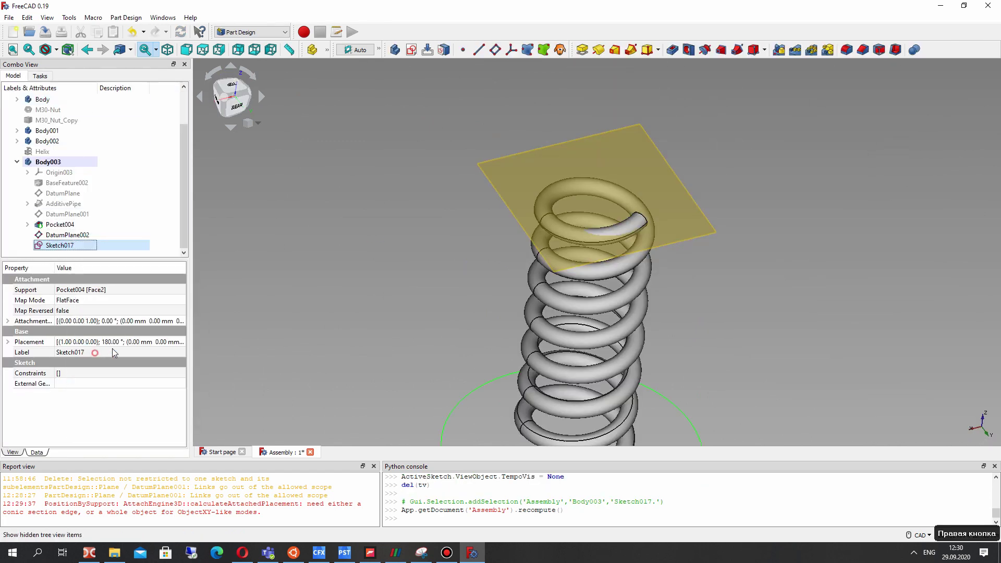
pyautogui.press('Delete')
# Sketch a new circle centred at the origin on DatumPlane002.
pyautogui.click(539, 164)
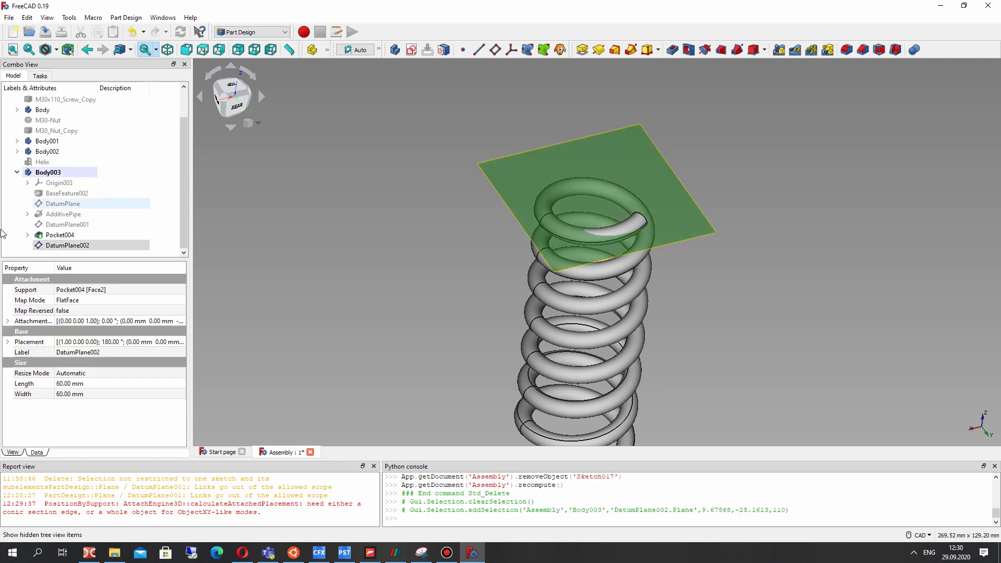
pyautogui.click(411, 50)
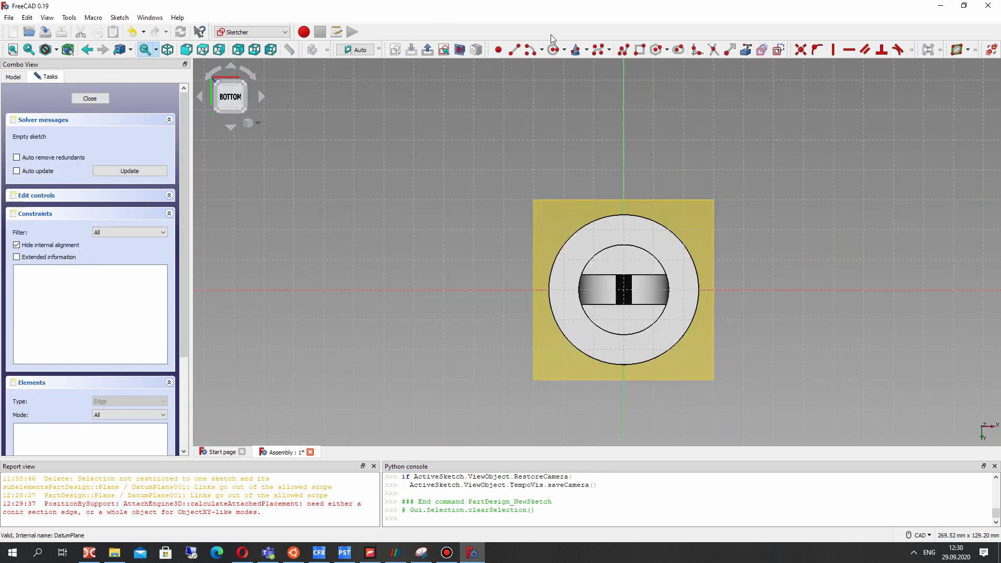
pyautogui.click(553, 49)
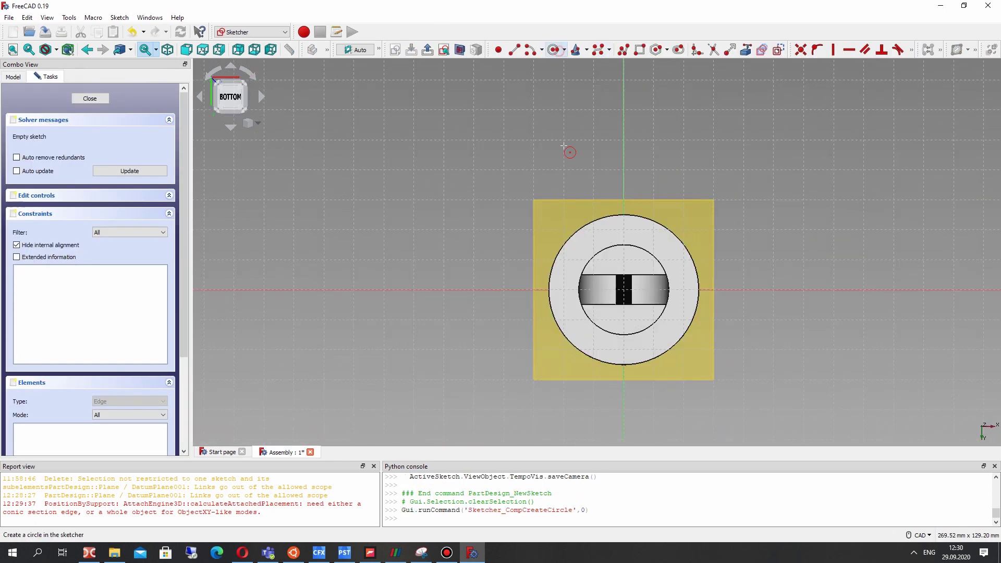
pyautogui.click(623, 290)
pyautogui.click(660, 214)
pyautogui.moveTo(447, 250); pyautogui.dragTo(380, 44, button='middle')
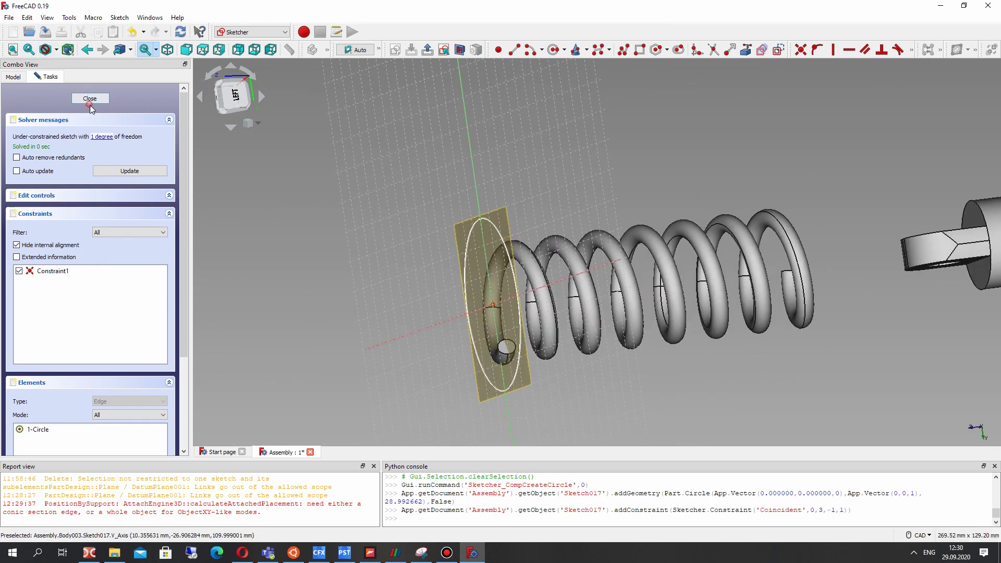
pyautogui.press('Escape')
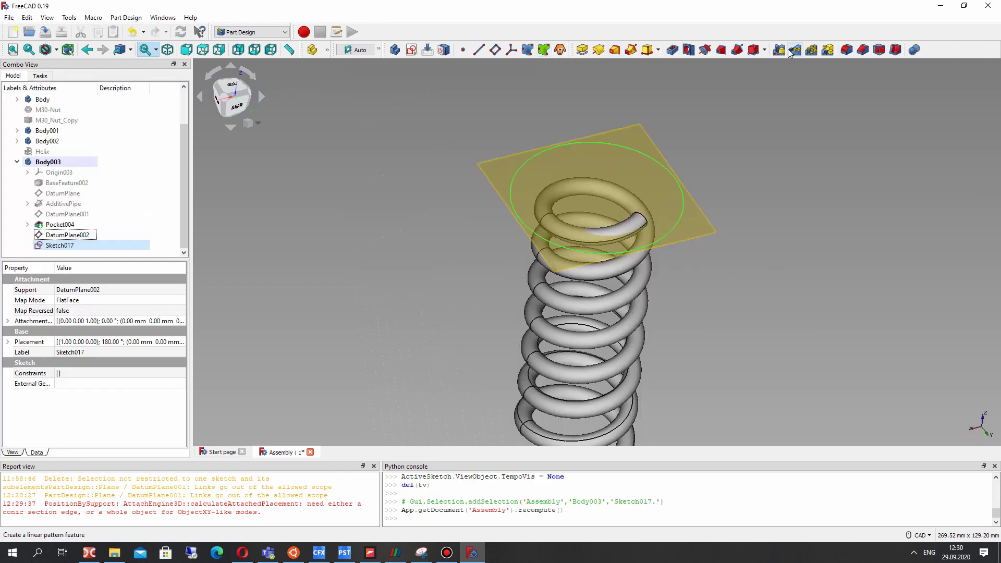
# Pocket the new circle sketch as Pocket005, then hide DatumPlane002.
pyautogui.click(671, 49)
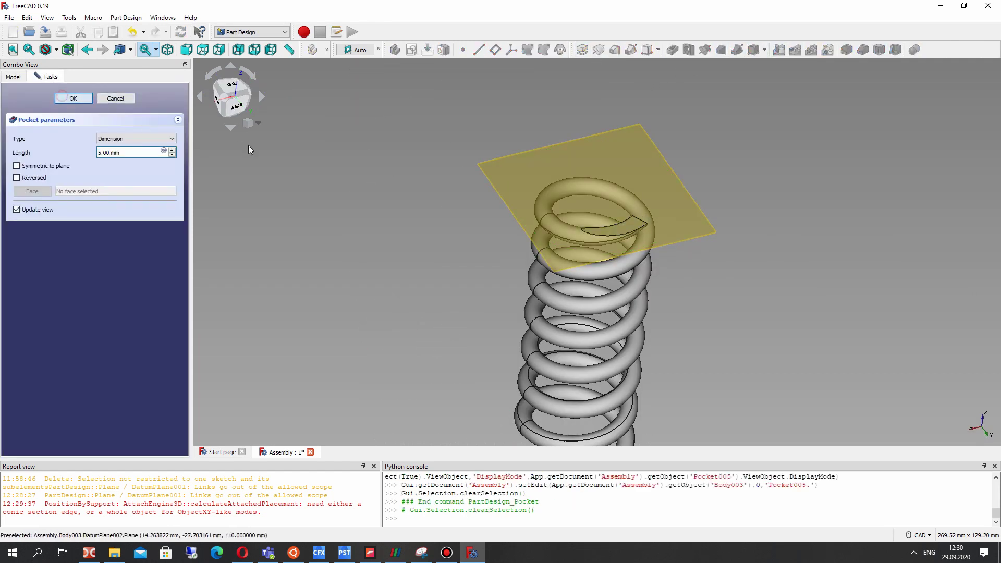
pyautogui.press('Return')
pyautogui.click(67, 234)
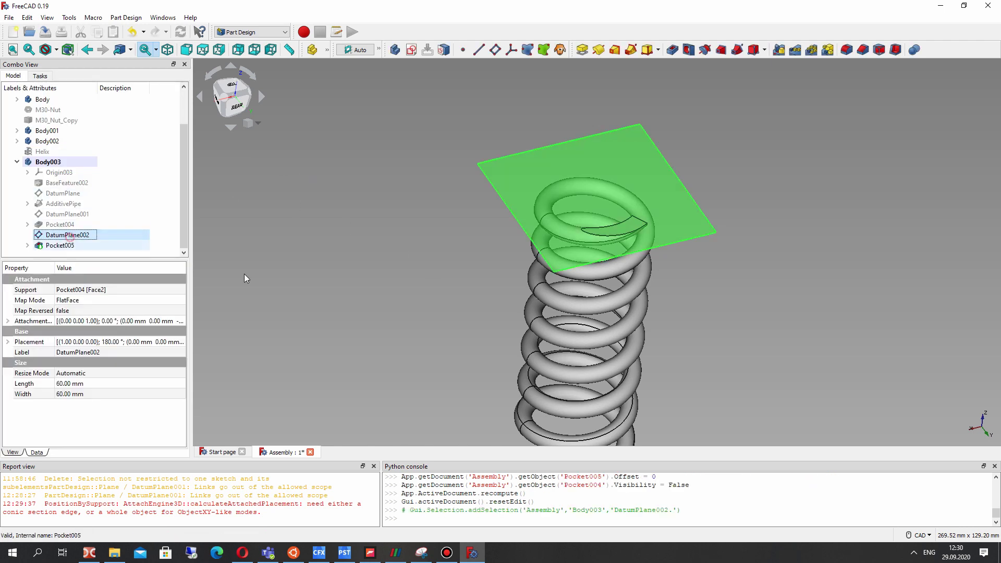
pyautogui.press('space')
pyautogui.moveTo(390, 171)
pyautogui.mouseDown(button='middle')
pyautogui.moveTo(526, 163)
pyautogui.moveTo(478, 212)
pyautogui.moveTo(798, 229)
pyautogui.moveTo(580, 228)
pyautogui.mouseUp(button='middle')
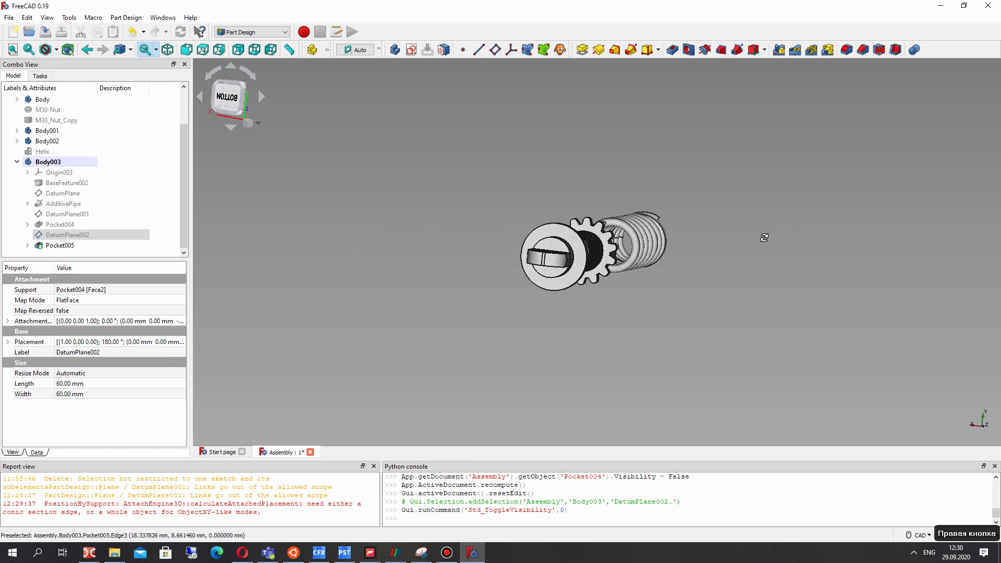
pyautogui.scroll(3, 554, 230)
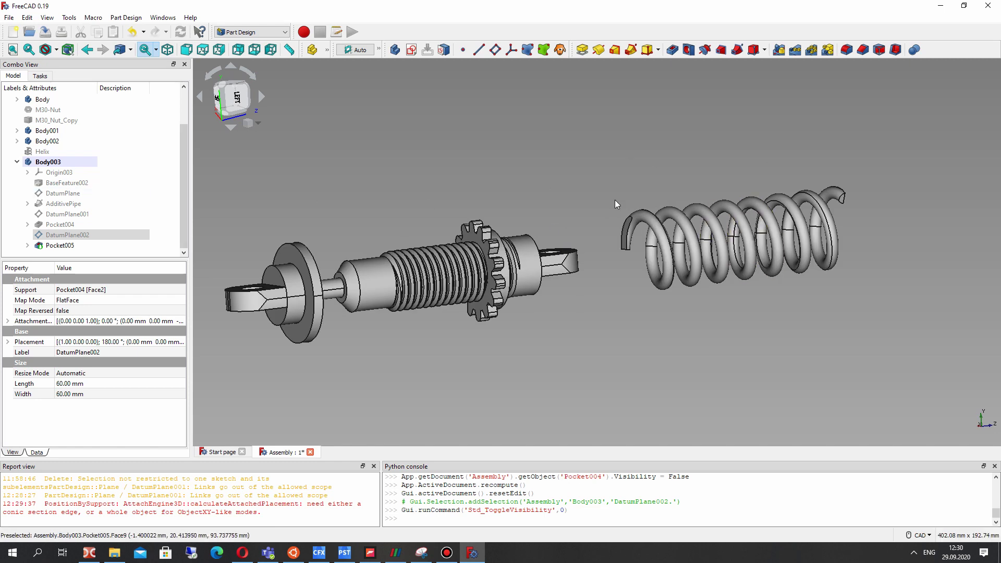
# Check Pocket005's properties, then select Body003 and expand its Placement.
pyautogui.click(57, 247)
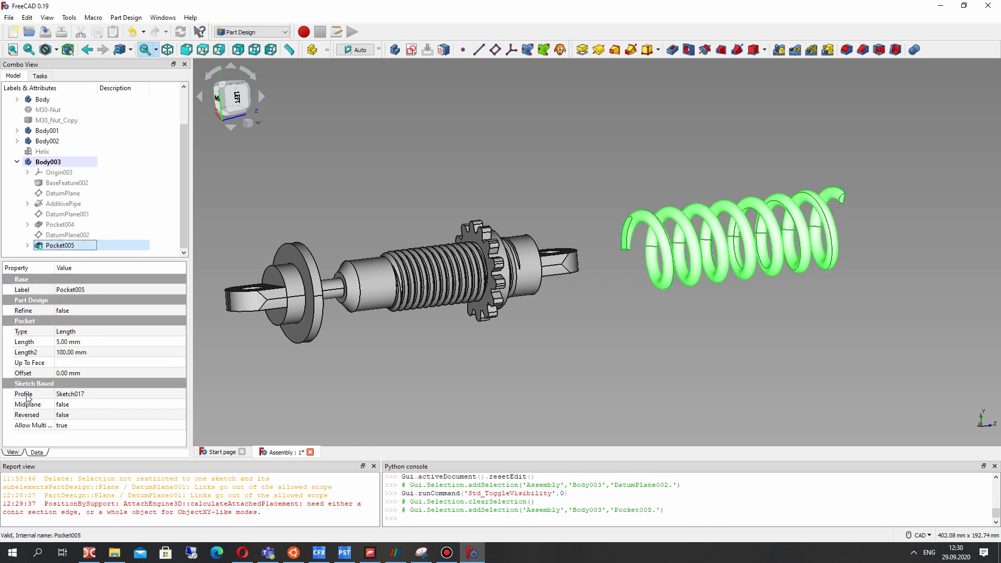
pyautogui.click(11, 451)
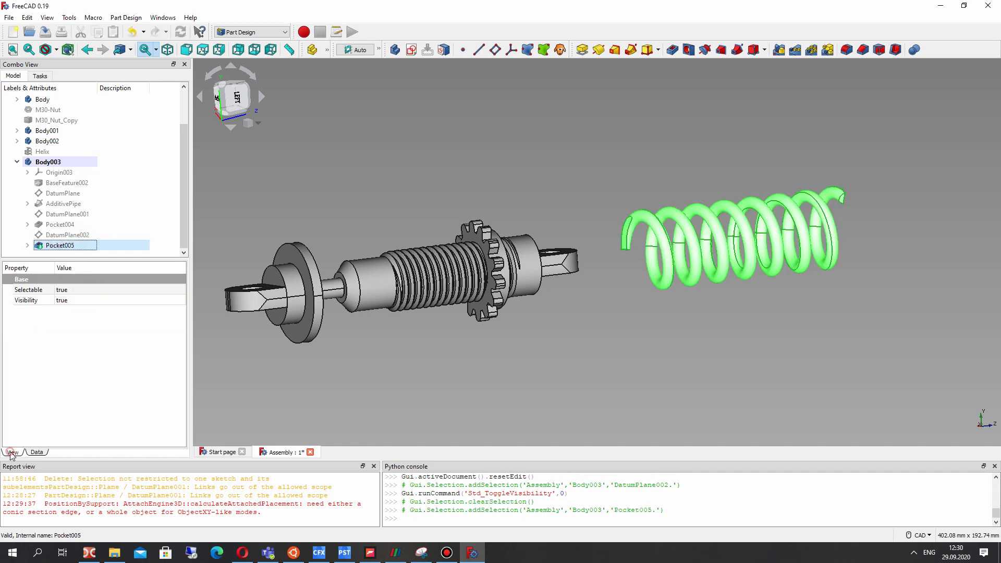
pyautogui.click(36, 451)
pyautogui.click(48, 161)
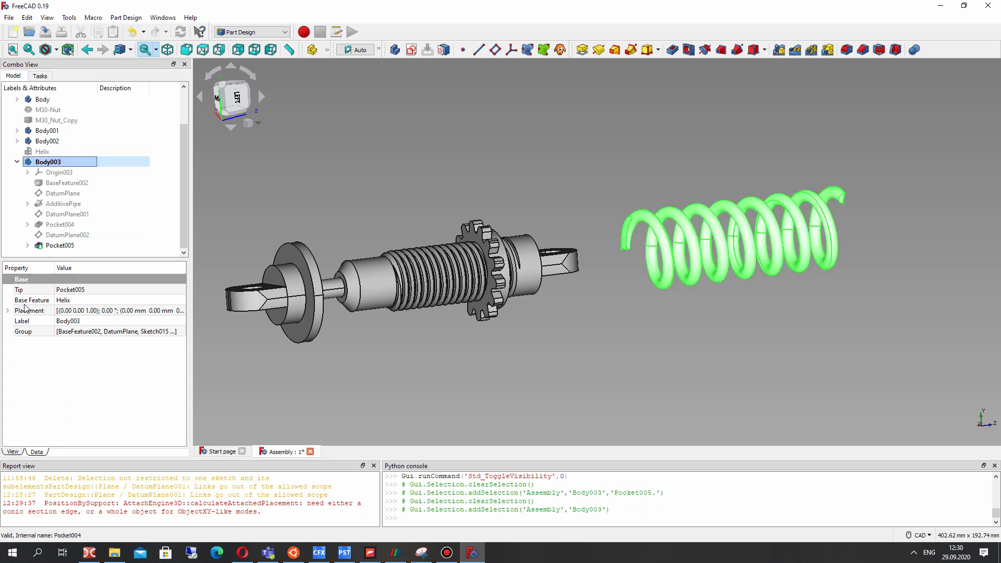
pyautogui.click(8, 312)
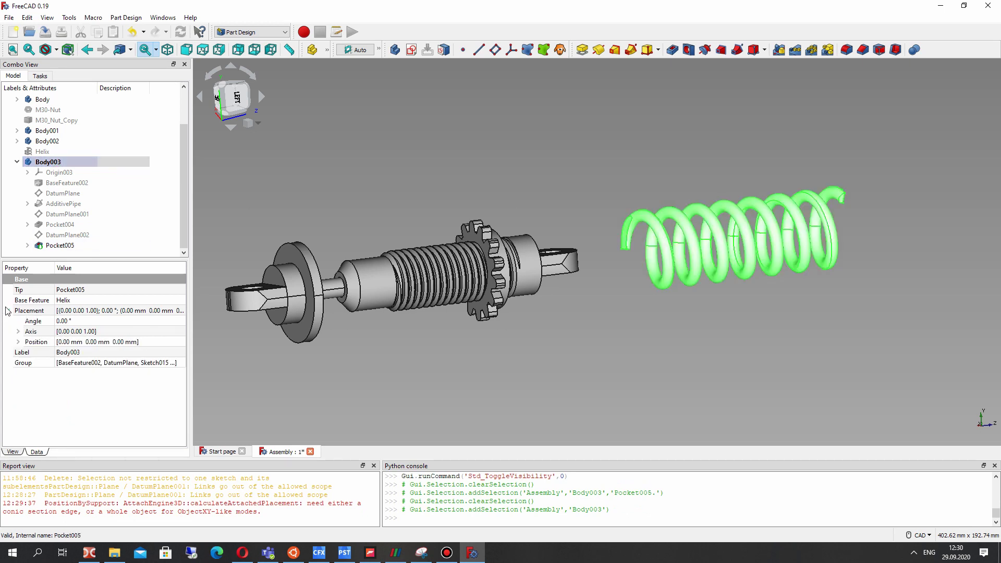
# Transform Body003, sliding it about 202 mm along its axis onto the shaft.
pyautogui.rightClick(71, 163)
pyautogui.click(86, 179)
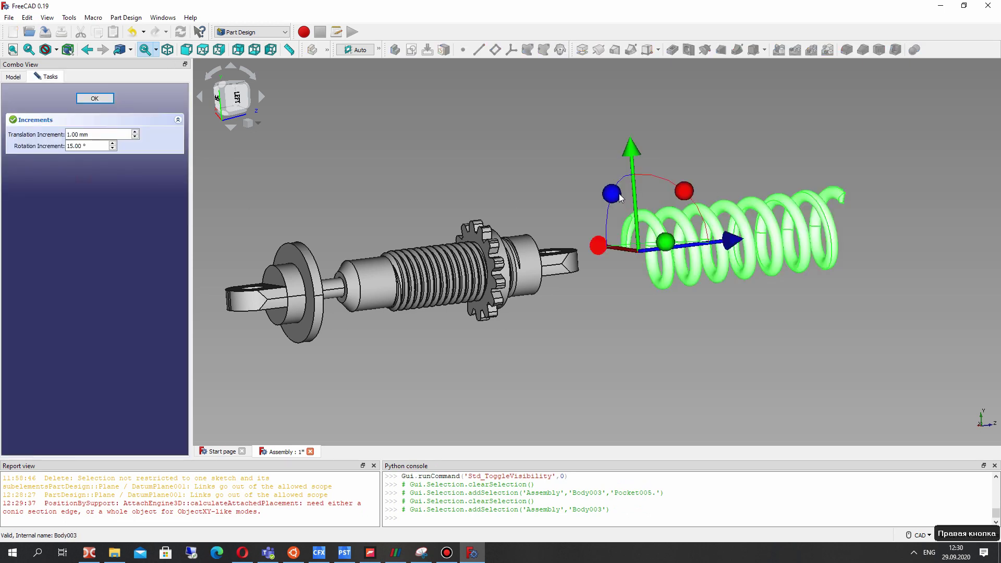
pyautogui.moveTo(718, 241); pyautogui.dragTo(368, 296)
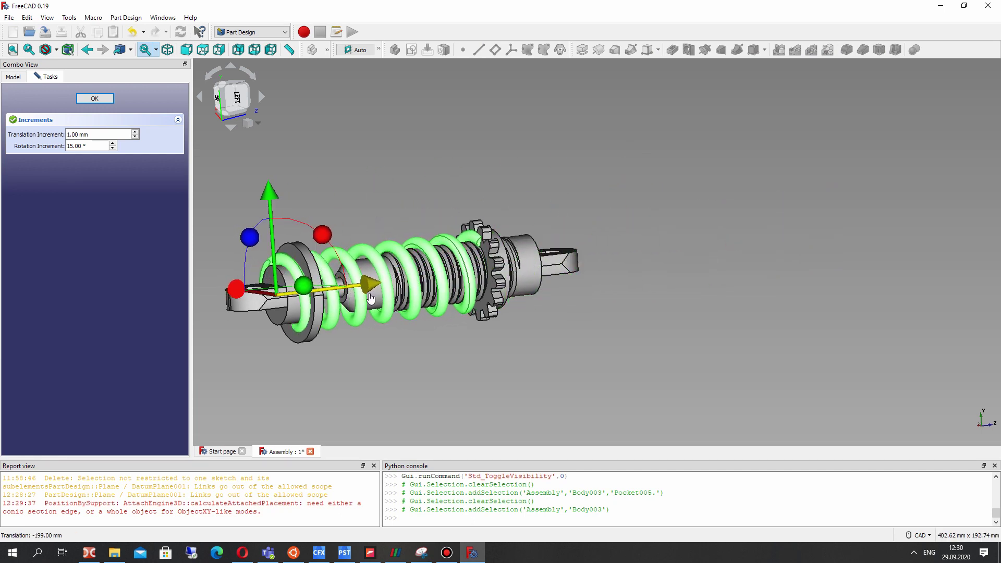
pyautogui.moveTo(369, 296); pyautogui.dragTo(369, 300)
pyautogui.moveTo(388, 323); pyautogui.dragTo(657, 344, button='right')
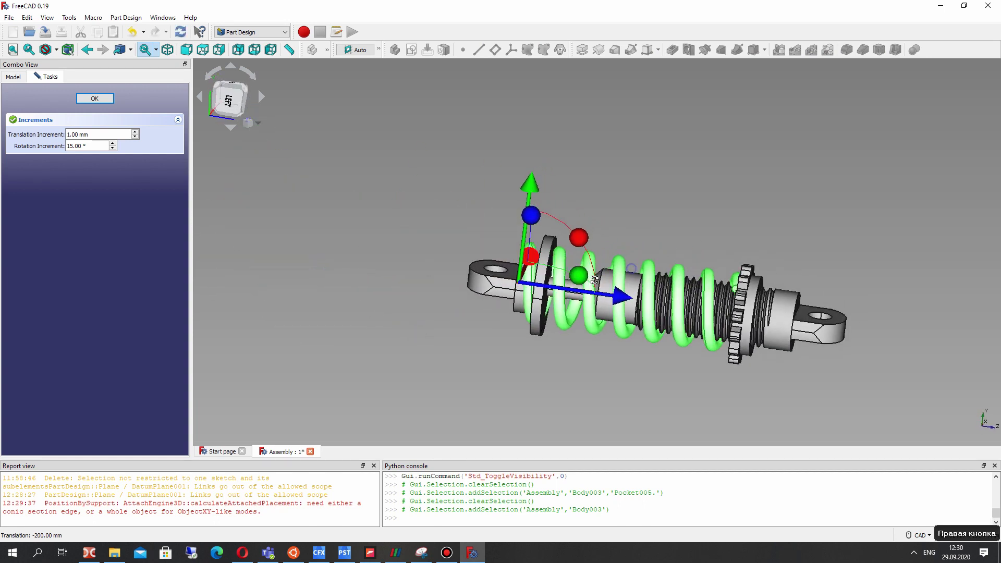
pyautogui.click(94, 98)
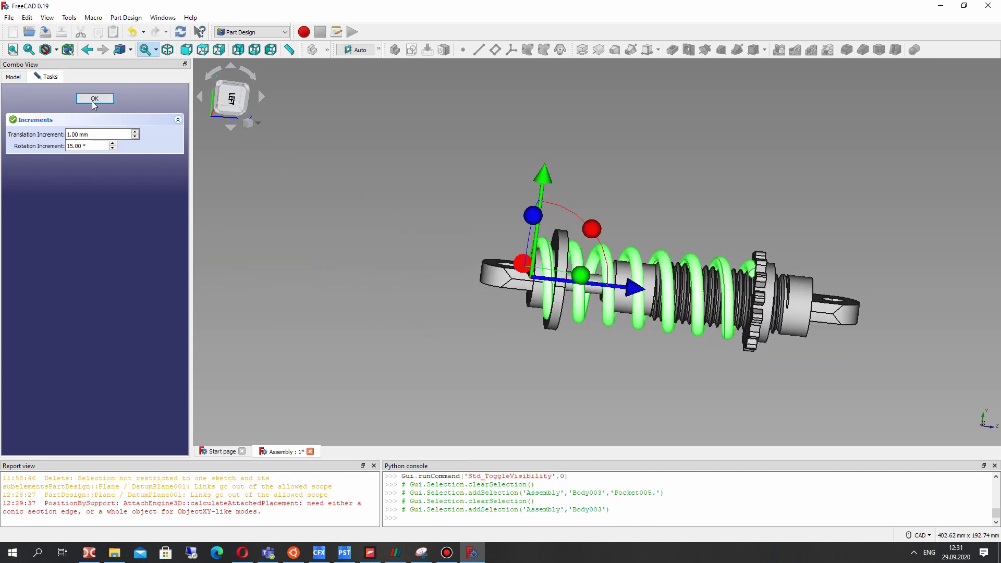
pyautogui.moveTo(570, 215); pyautogui.dragTo(637, 205, button='right')
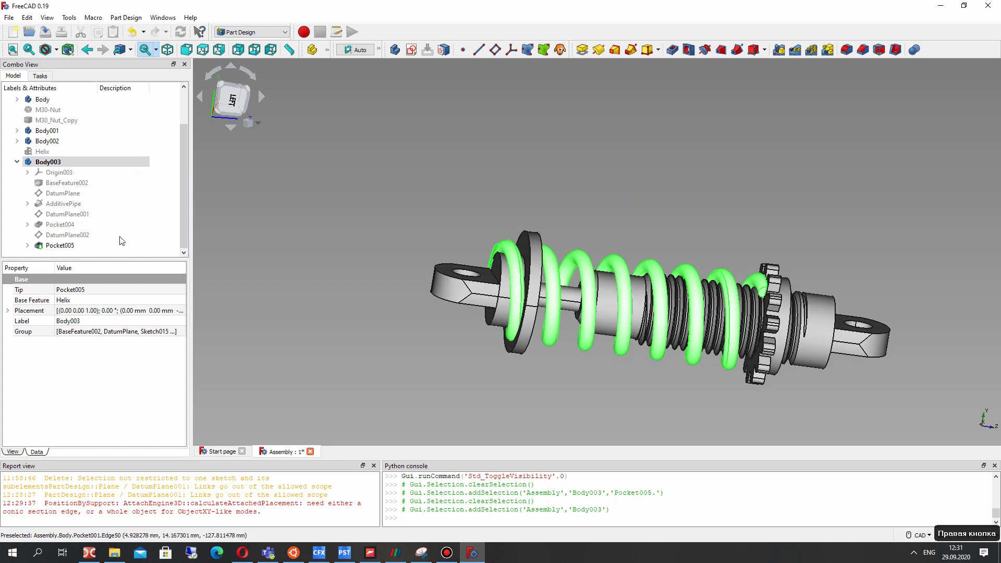
pyautogui.click(60, 245)
pyautogui.click(114, 182)
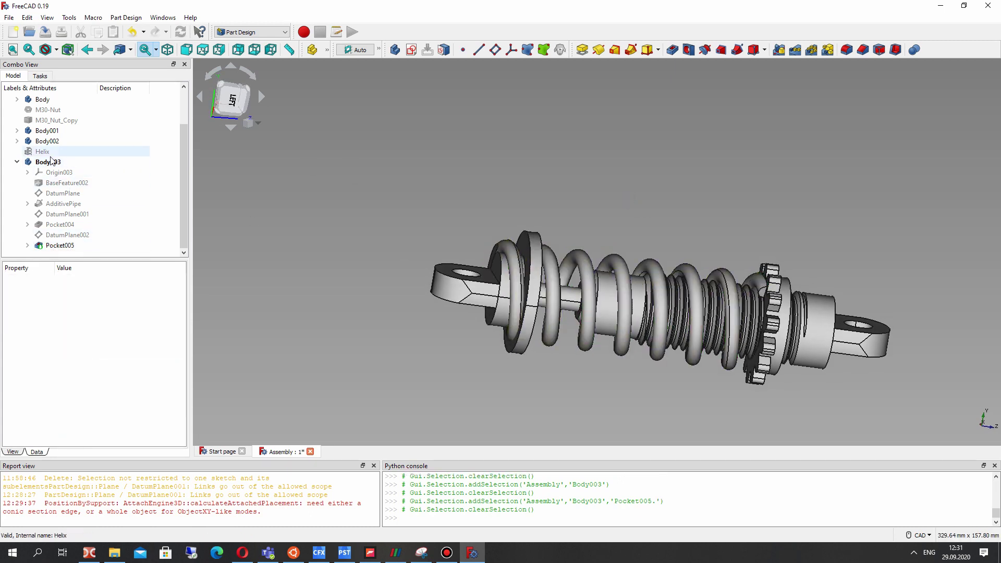
pyautogui.click(54, 143)
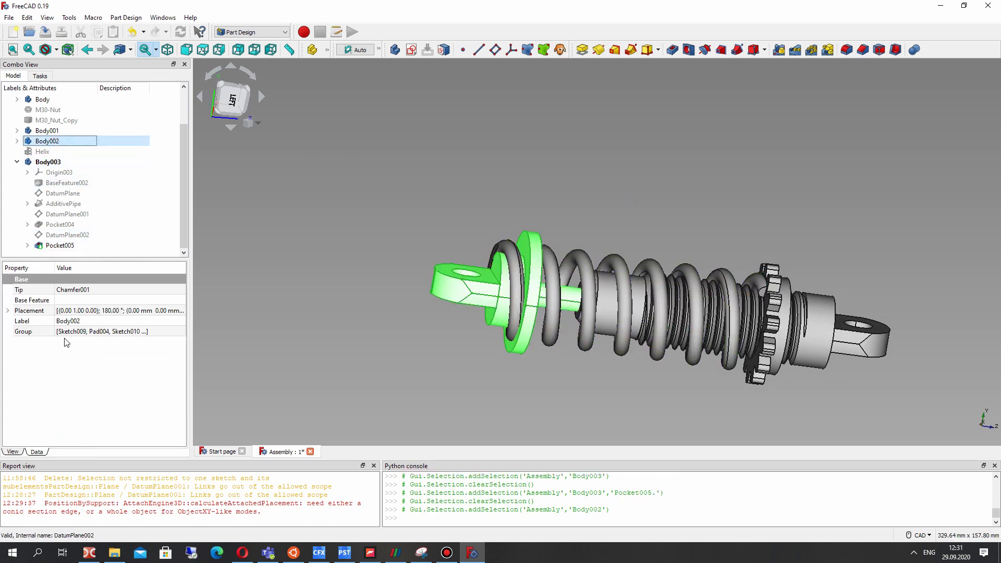
# Expand Body002's Placement and transform it along the shaft until it meets the spring.
pyautogui.click(10, 310)
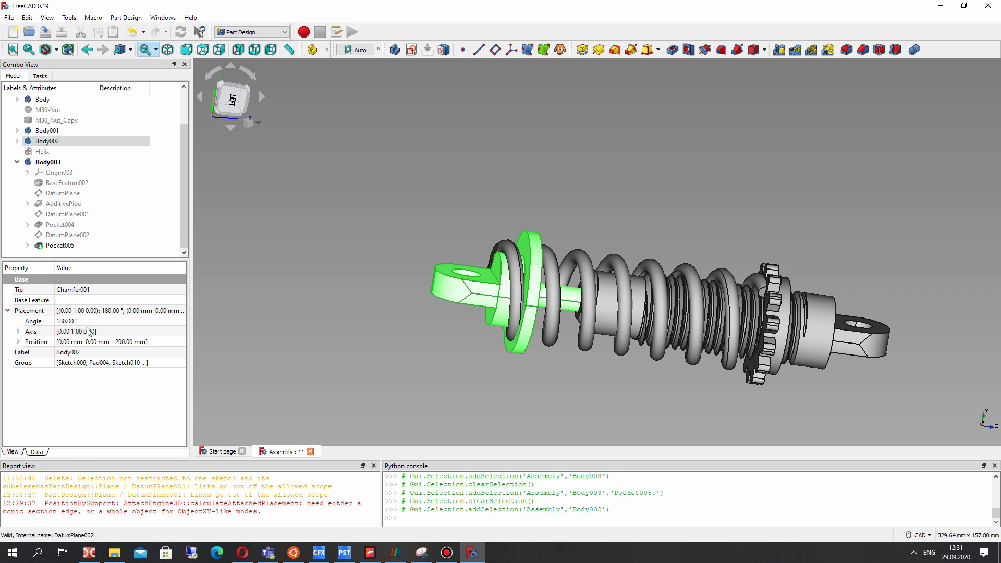
pyautogui.click(18, 342)
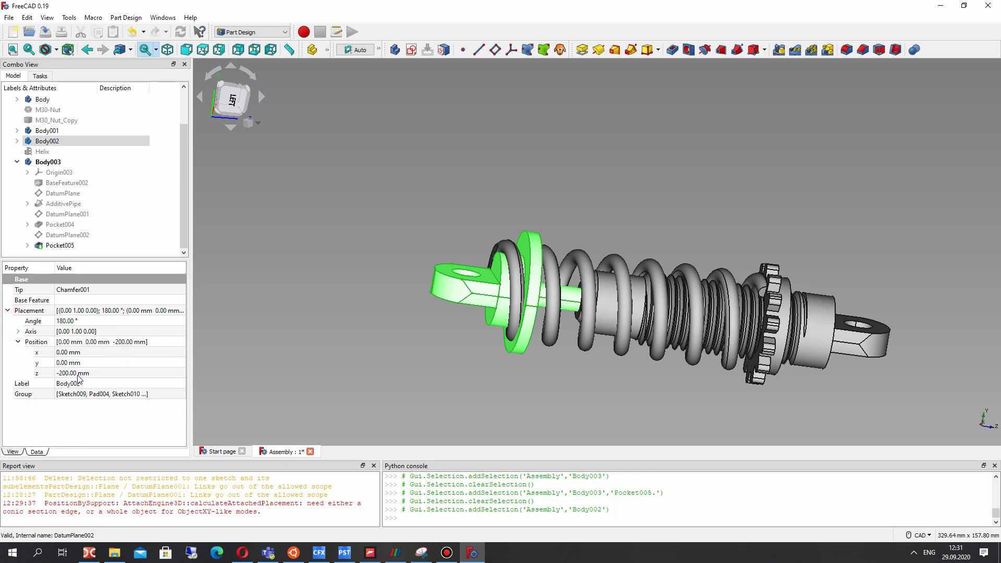
pyautogui.rightClick(45, 142)
pyautogui.click(82, 159)
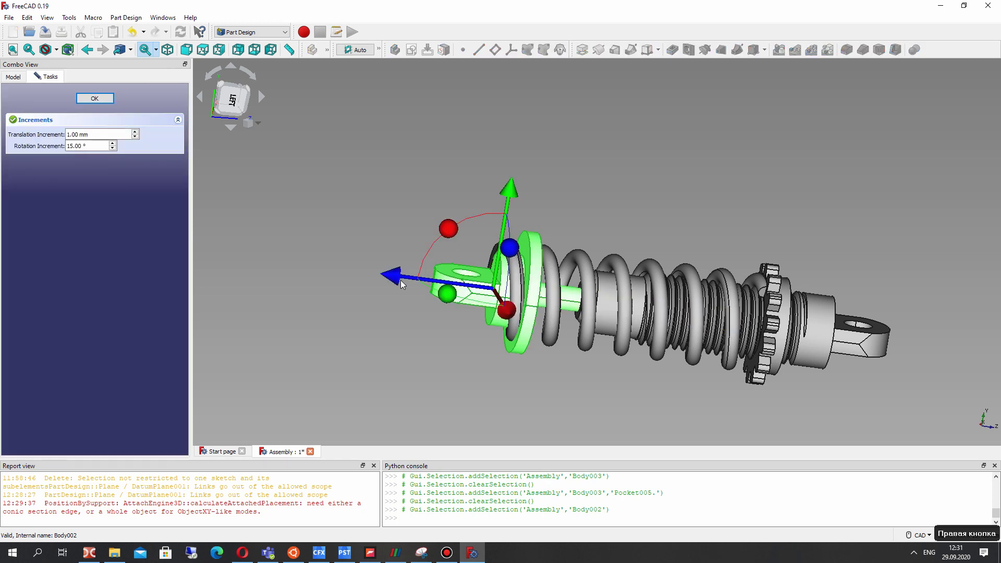
pyautogui.moveTo(401, 280); pyautogui.dragTo(368, 278)
pyautogui.moveTo(368, 278); pyautogui.dragTo(568, 311, button='middle')
pyautogui.moveTo(346, 340); pyautogui.dragTo(359, 341)
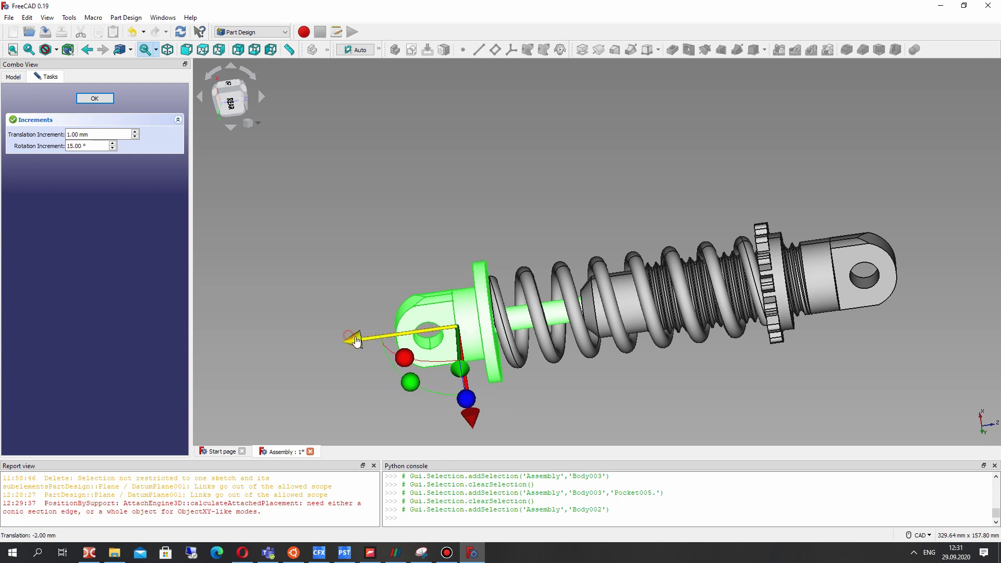
pyautogui.moveTo(358, 340); pyautogui.dragTo(646, 248, button='middle')
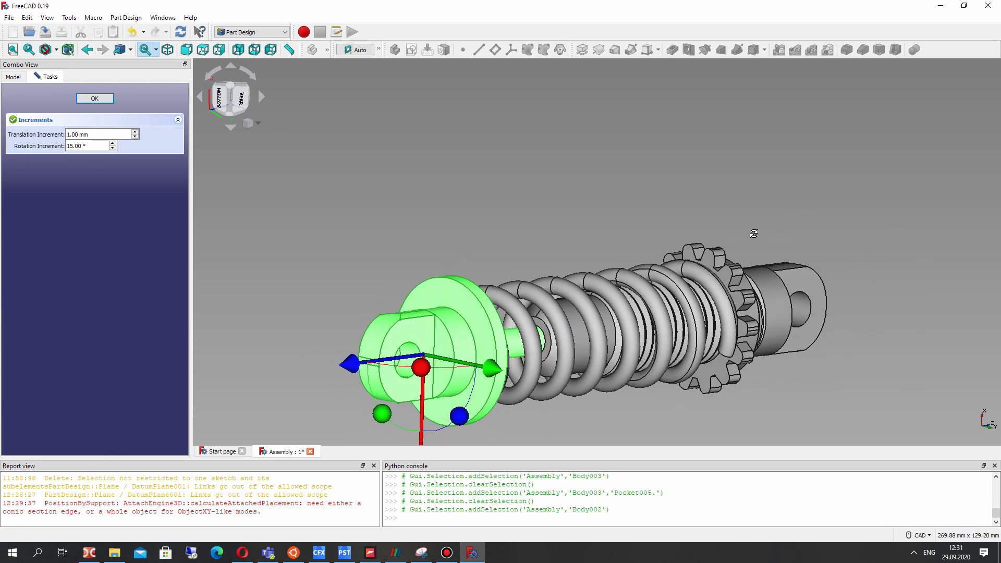
pyautogui.moveTo(647, 248)
pyautogui.mouseDown(button='middle')
pyautogui.moveTo(689, 318)
pyautogui.moveTo(642, 306)
pyautogui.mouseUp(button='middle')
pyautogui.scroll(-3, 689, 318)
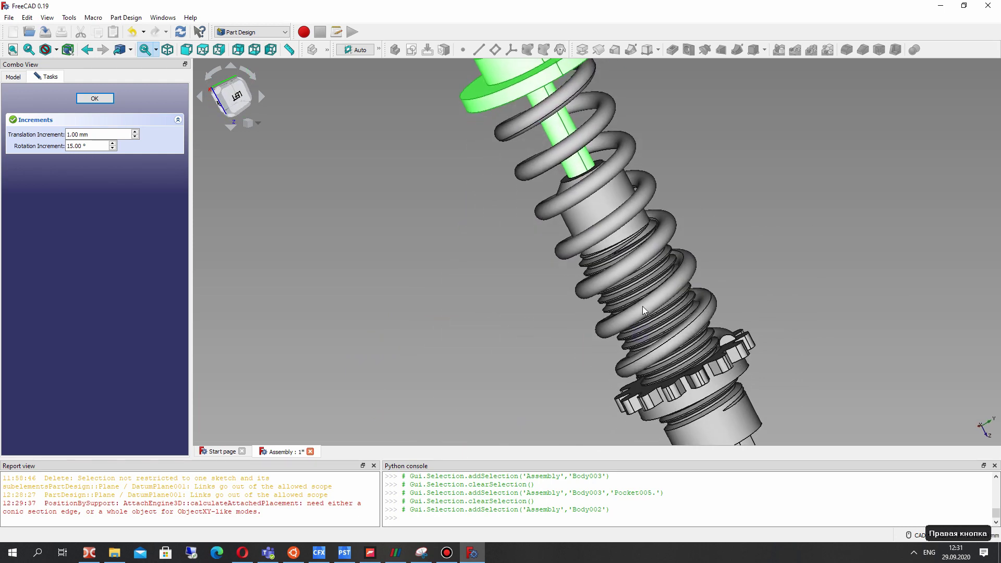
pyautogui.click(96, 98)
pyautogui.moveTo(539, 277); pyautogui.dragTo(618, 332, button='right')
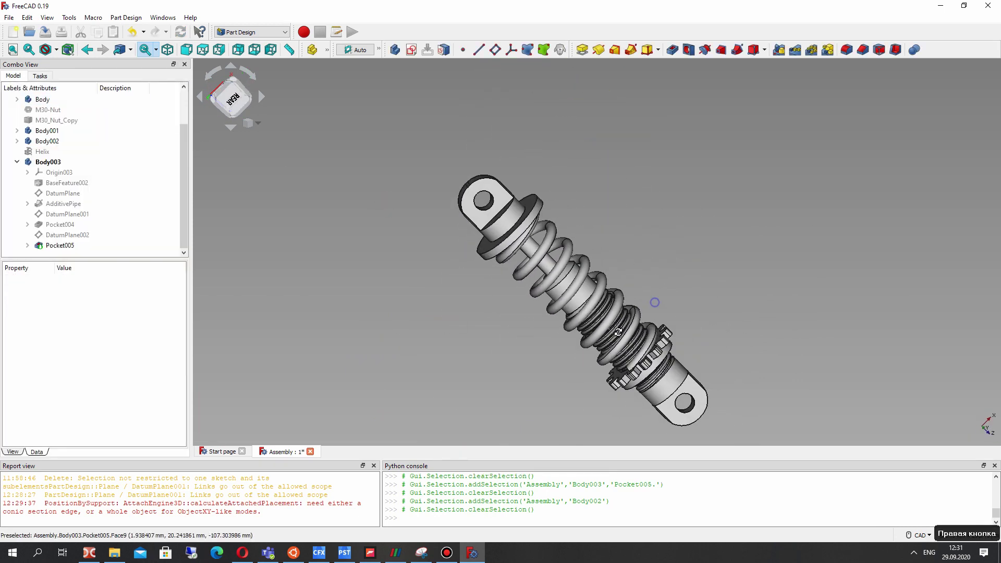
pyautogui.scroll(5, 626, 309)
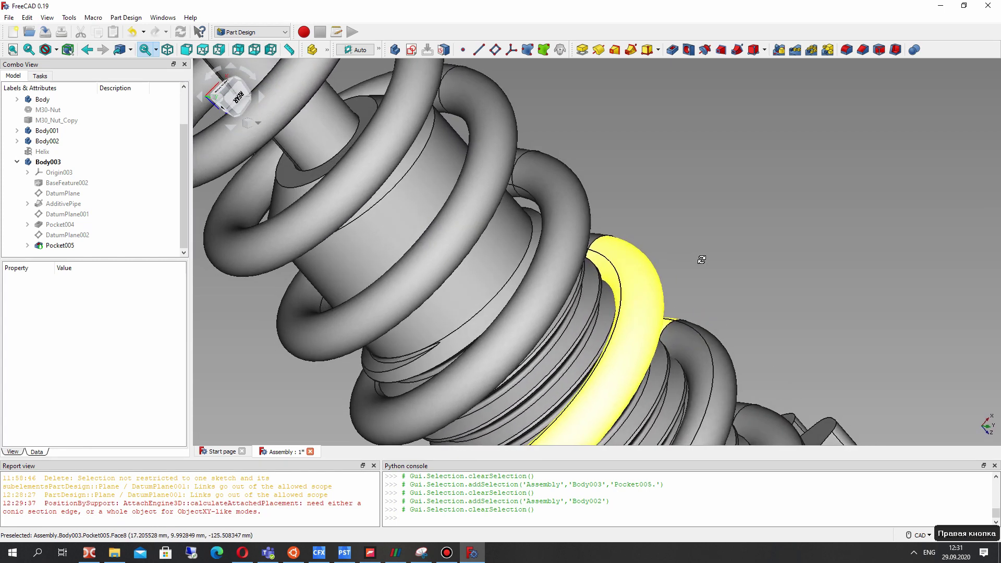
pyautogui.moveTo(626, 309)
pyautogui.mouseDown(button='middle')
pyautogui.moveTo(727, 251)
pyautogui.moveTo(698, 221)
pyautogui.moveTo(636, 186)
pyautogui.mouseUp(button='middle')
pyautogui.scroll(-3, 727, 247)
pyautogui.scroll(5, 699, 221)
pyautogui.scroll(-8, 636, 186)
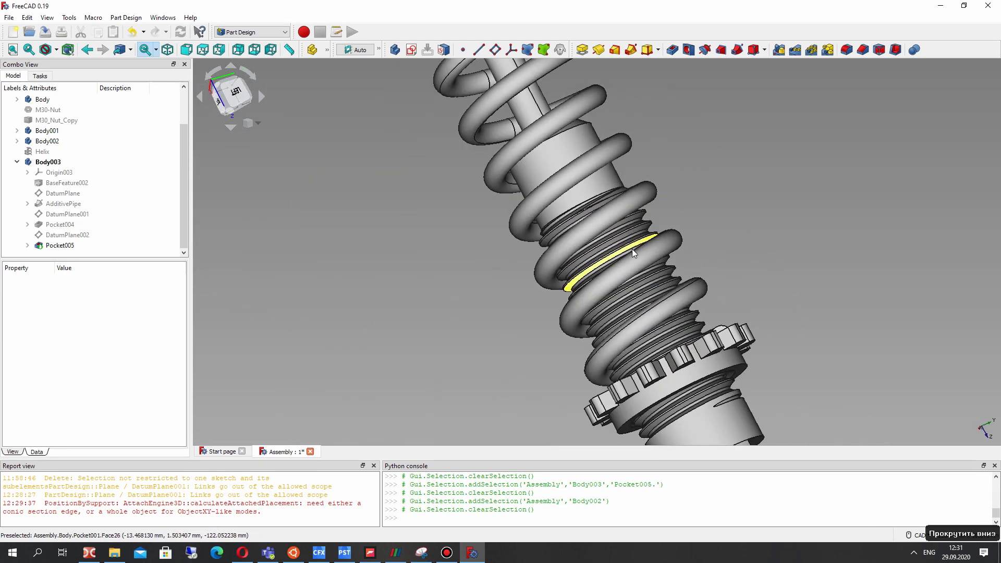
pyautogui.moveTo(632, 249)
pyautogui.mouseDown(button='middle')
pyautogui.moveTo(575, 289)
pyautogui.moveTo(583, 293)
pyautogui.mouseUp(button='middle')
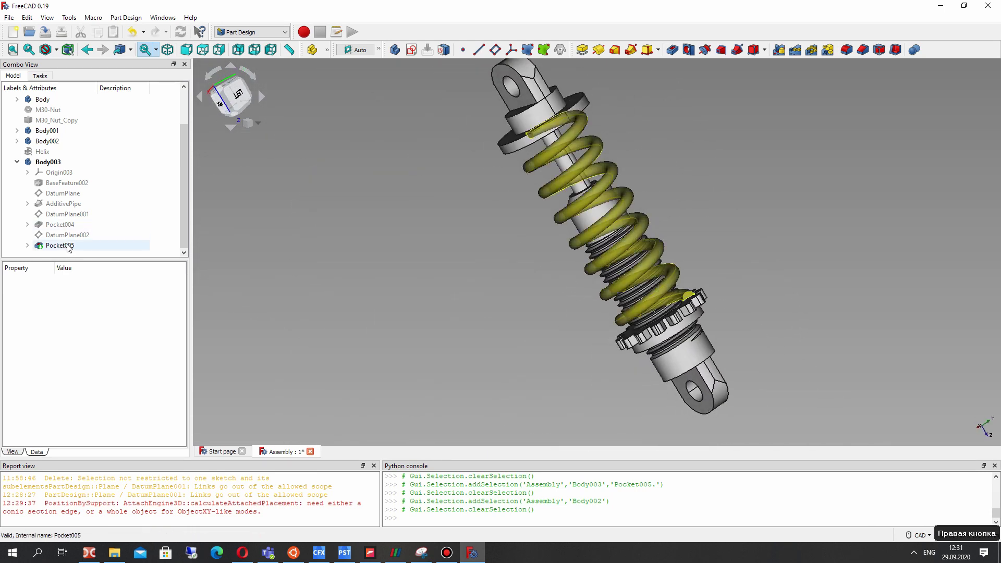
pyautogui.moveTo(421, 213); pyautogui.dragTo(405, 217, button='right')
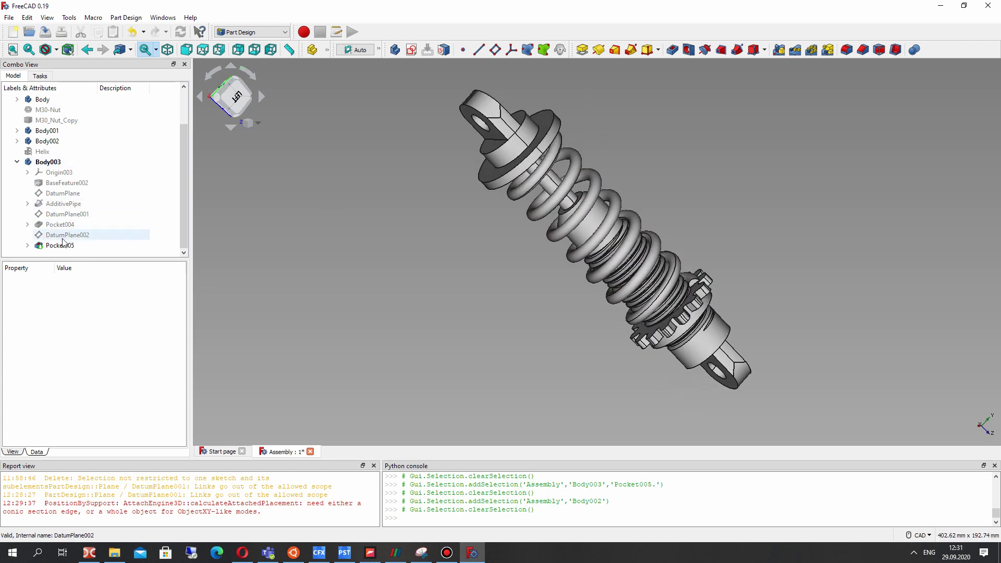
pyautogui.scroll(1, 53, 172)
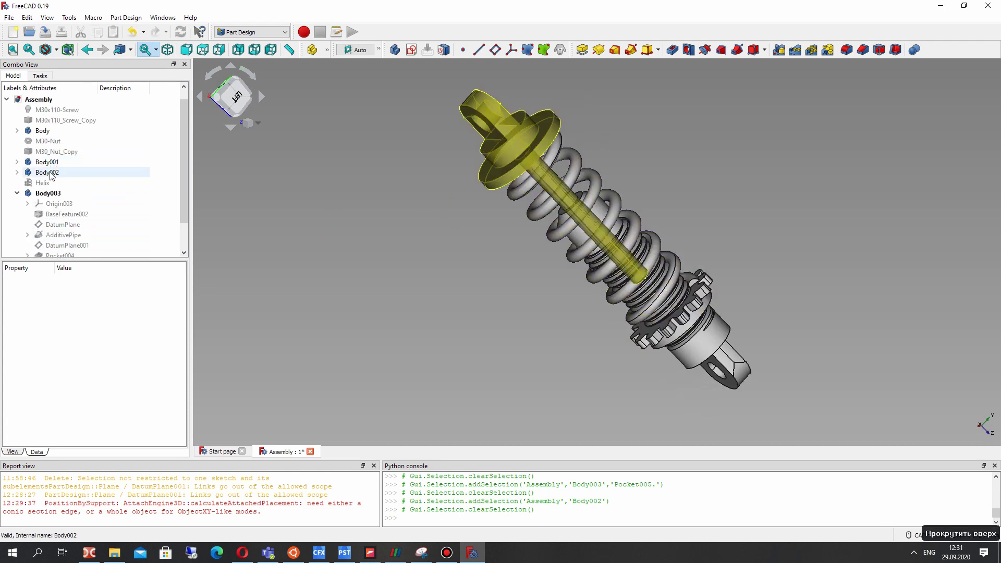
pyautogui.scroll(-1, 43, 186)
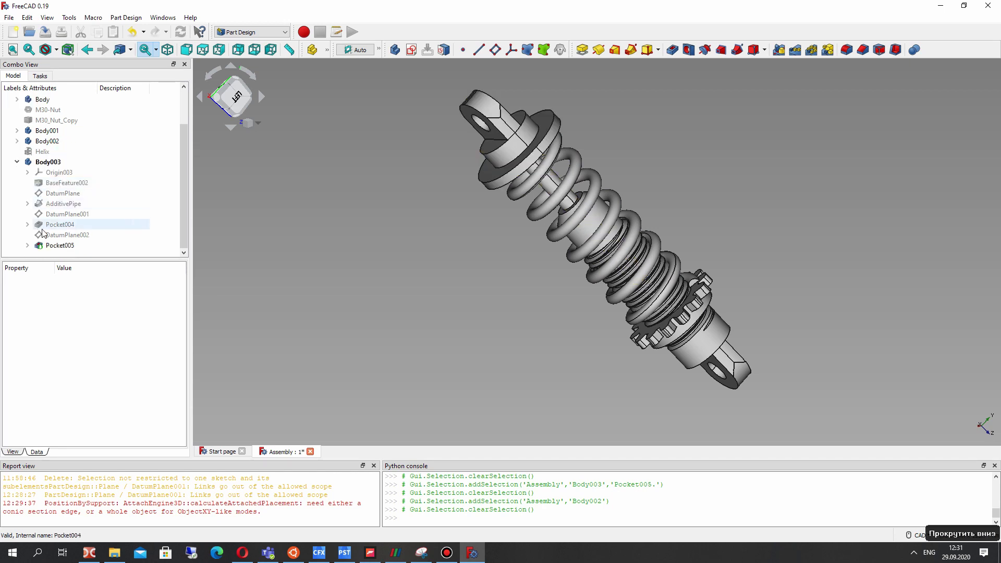
pyautogui.click(71, 235)
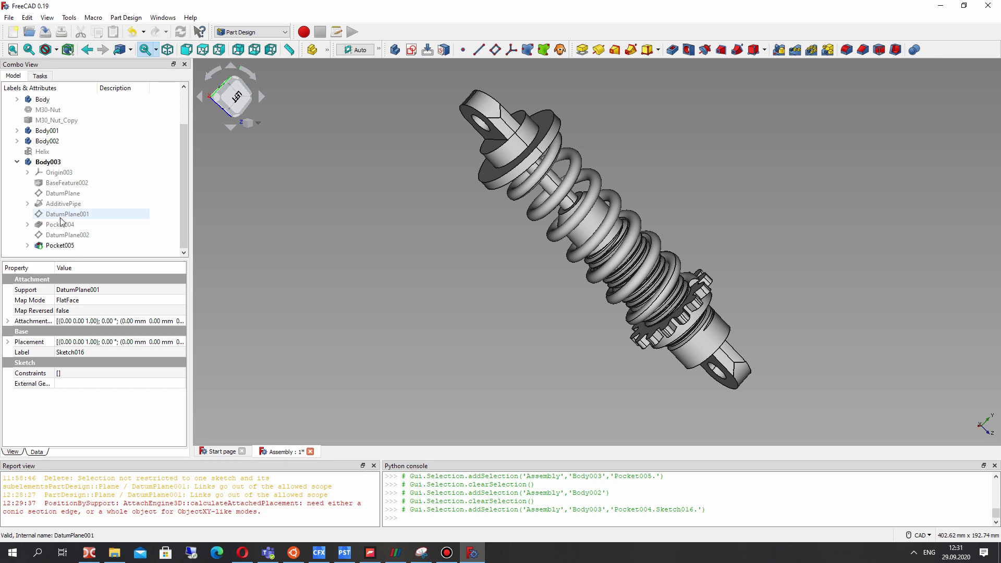
pyautogui.rightClick(63, 227)
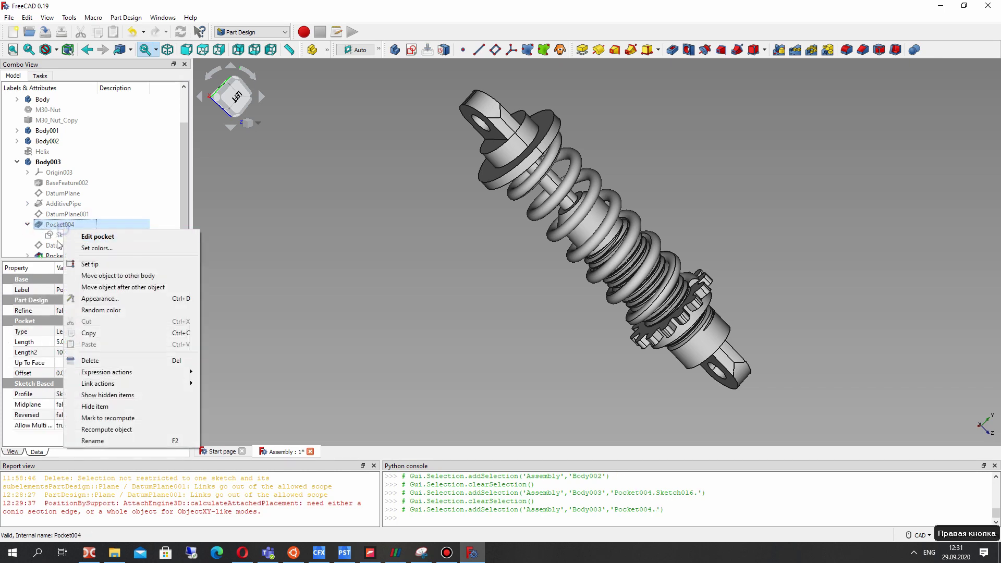
pyautogui.click(90, 239)
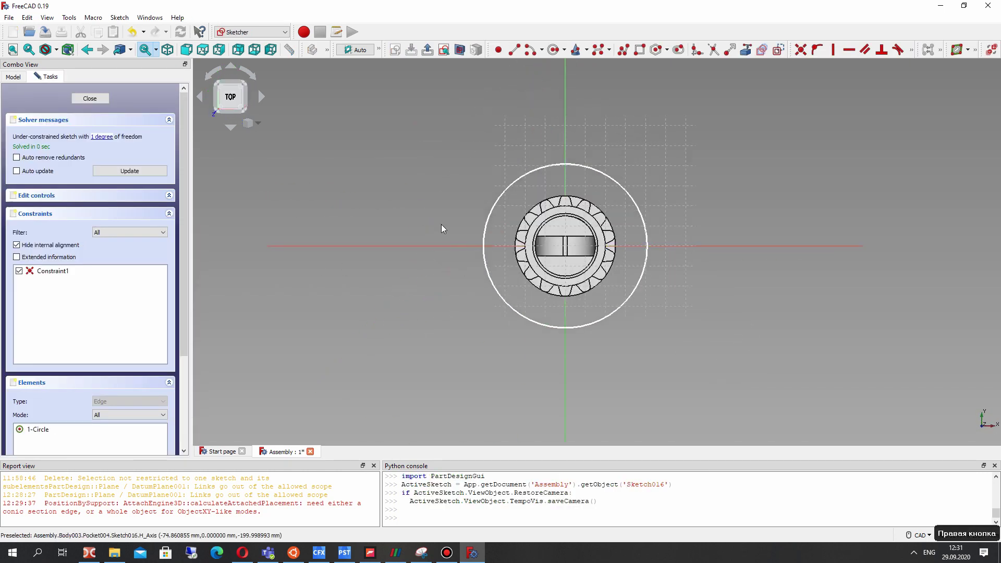
pyautogui.click(91, 100)
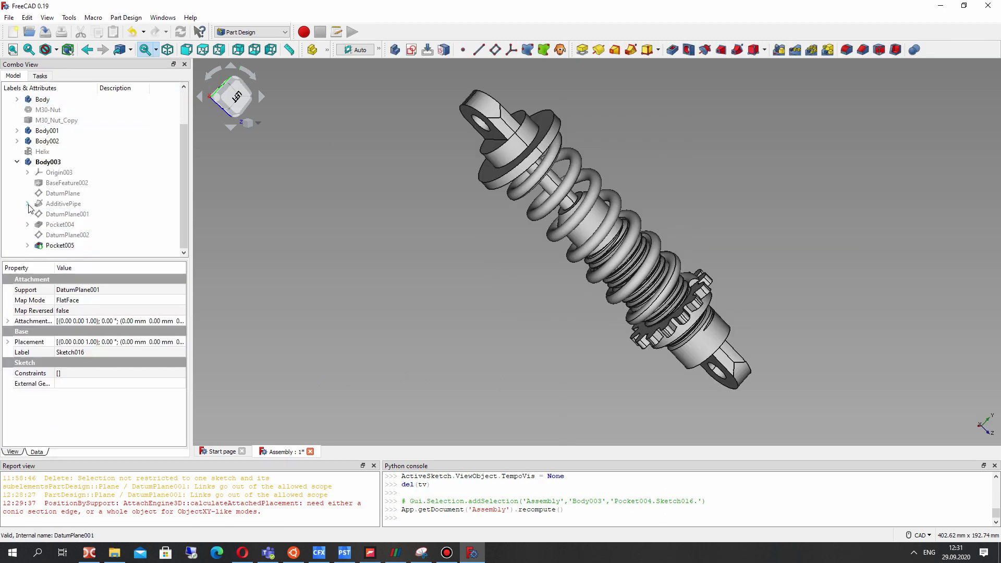
pyautogui.rightClick(57, 218)
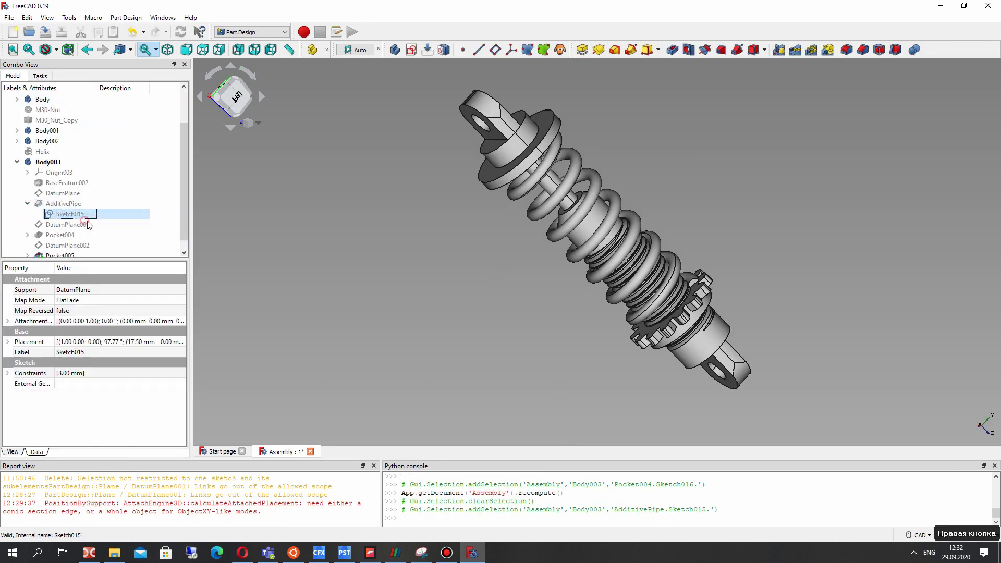
# Edit Sketch015 and change the profile circle's radius constraint to 2.5 mm.
pyautogui.click(78, 223)
pyautogui.scroll(3, 632, 336)
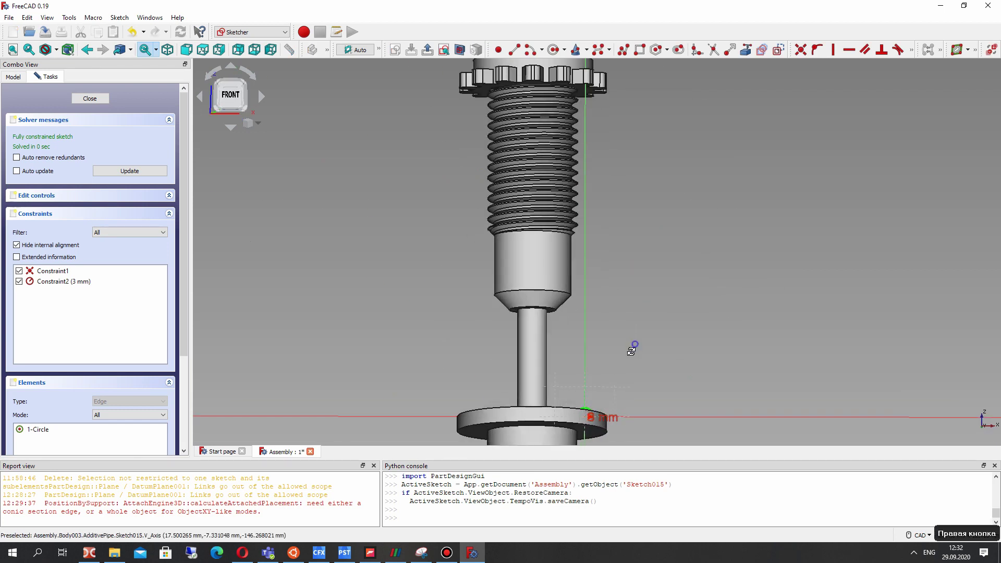
pyautogui.moveTo(633, 346); pyautogui.dragTo(595, 400, button='middle')
pyautogui.scroll(3, 594, 400)
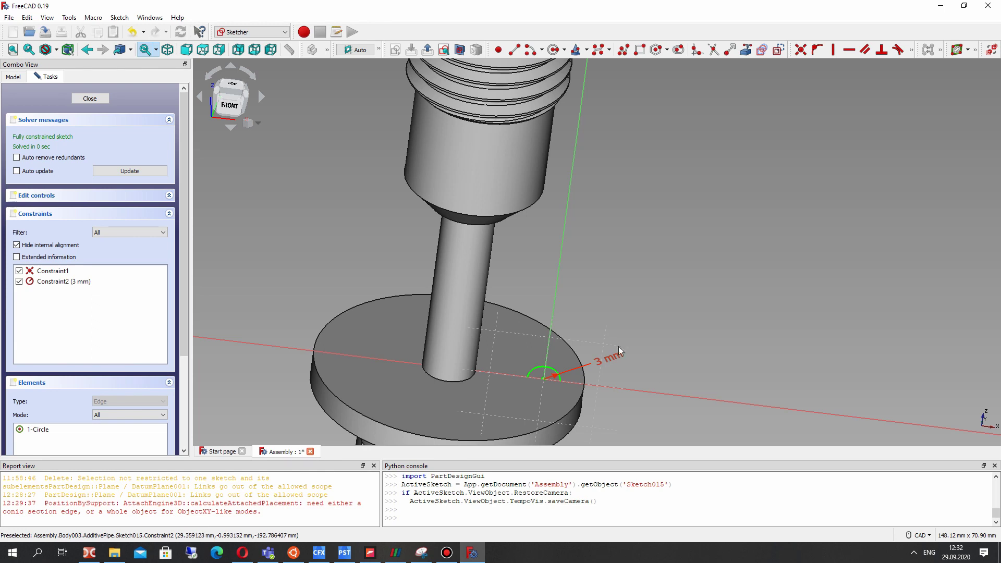
pyautogui.doubleClick(618, 360)
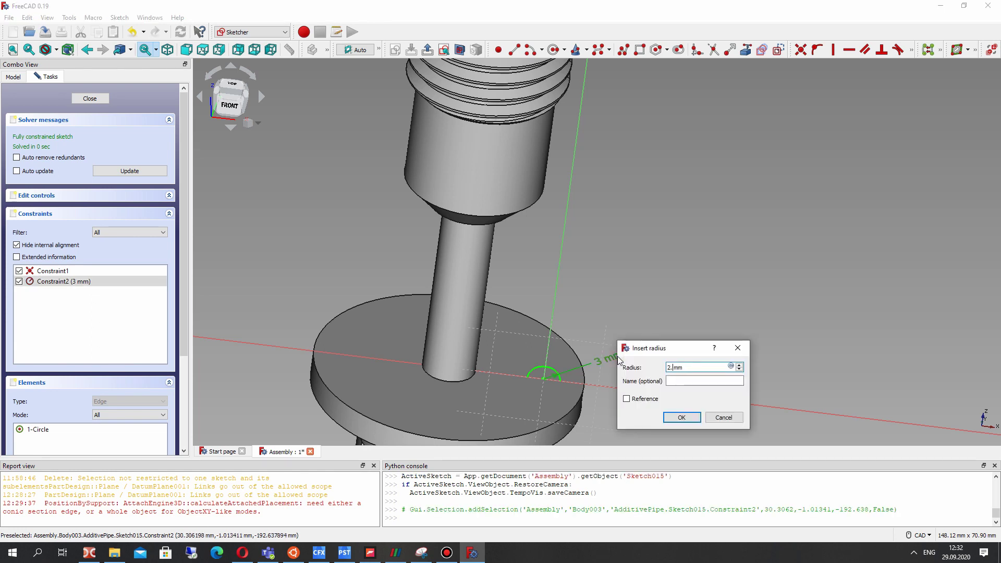
pyautogui.press('Return')
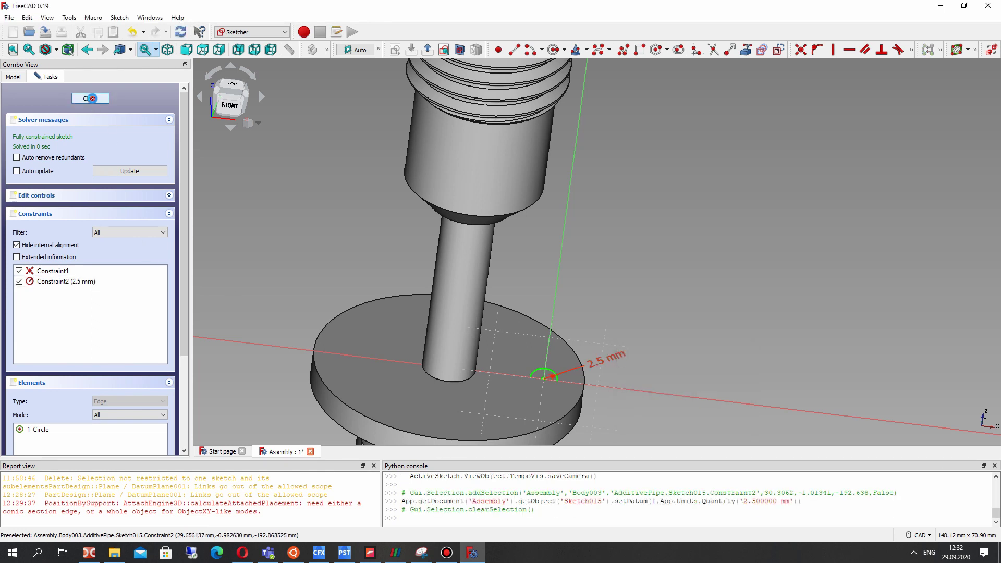
pyautogui.press('Escape')
pyautogui.scroll(3, 596, 318)
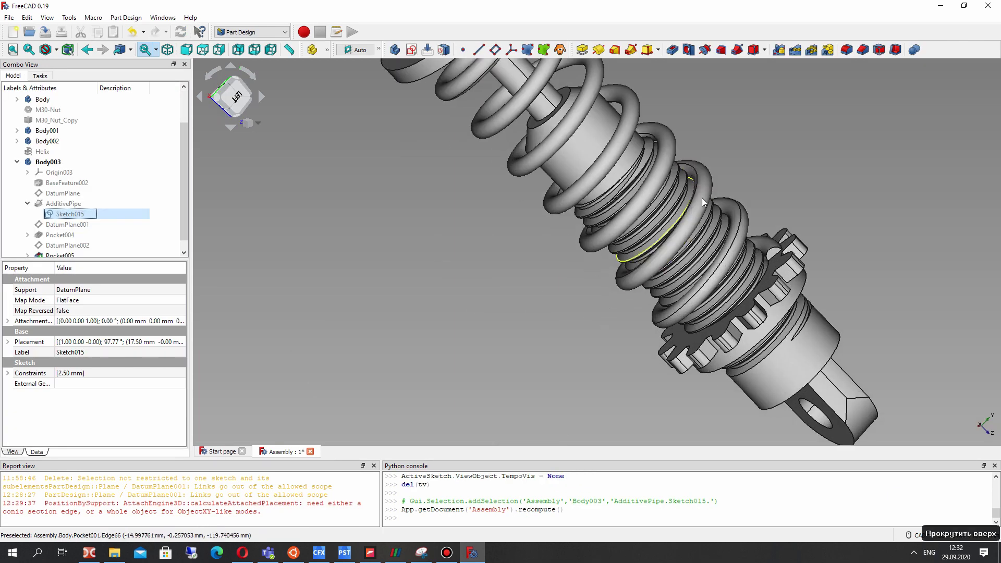
pyautogui.moveTo(703, 196)
pyautogui.mouseDown(button='middle')
pyautogui.moveTo(768, 176)
pyautogui.moveTo(762, 212)
pyautogui.mouseUp(button='middle')
pyautogui.scroll(3, 761, 211)
pyautogui.scroll(1, 704, 251)
pyautogui.scroll(1, 673, 267)
pyautogui.moveTo(673, 268); pyautogui.dragTo(587, 291, button='middle')
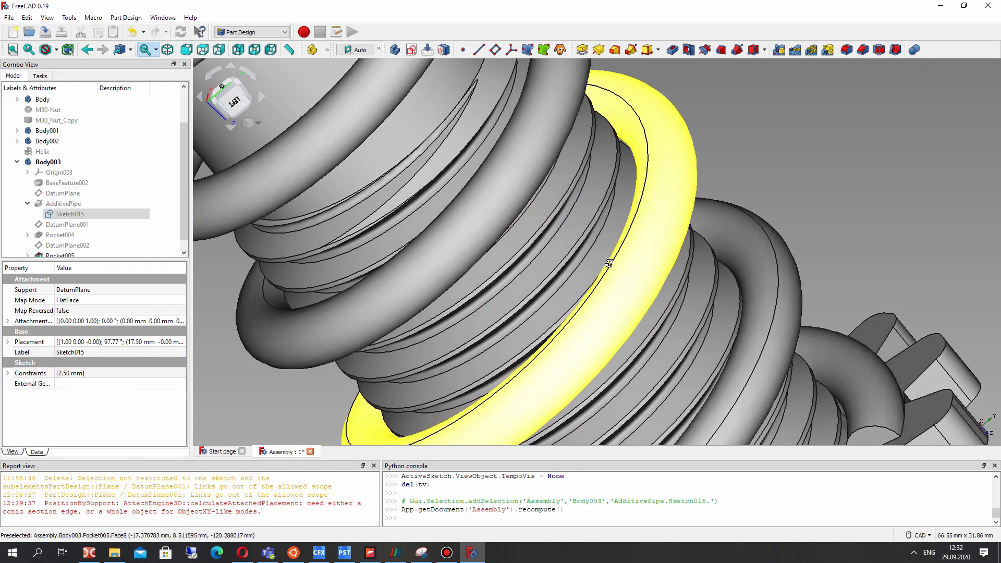
pyautogui.scroll(-2, 587, 290)
pyautogui.scroll(-3, 579, 273)
pyautogui.scroll(-3, 568, 245)
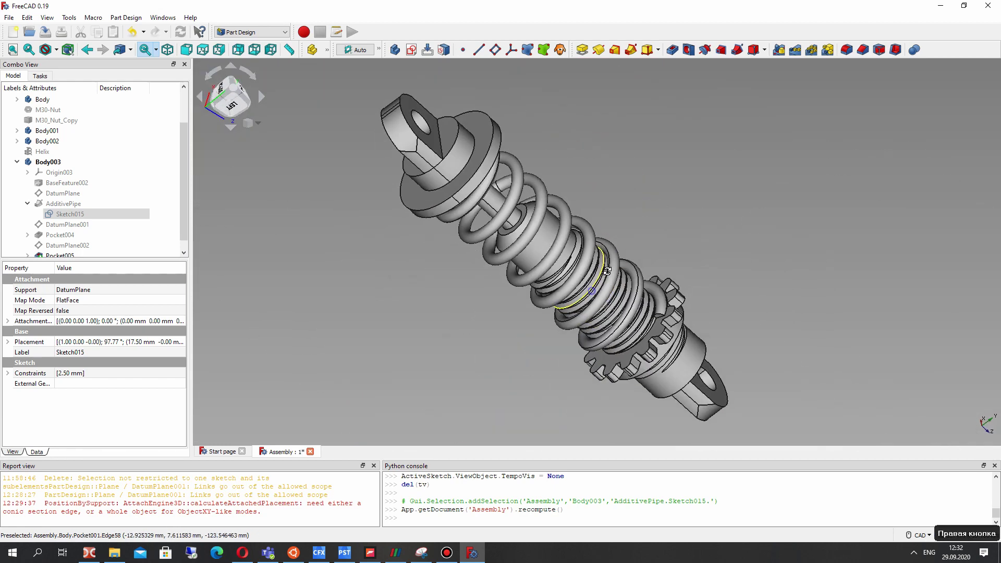
pyautogui.moveTo(568, 244)
pyautogui.mouseDown(button='middle')
pyautogui.moveTo(458, 319)
pyautogui.moveTo(475, 305)
pyautogui.moveTo(409, 303)
pyautogui.moveTo(522, 275)
pyautogui.mouseUp(button='middle')
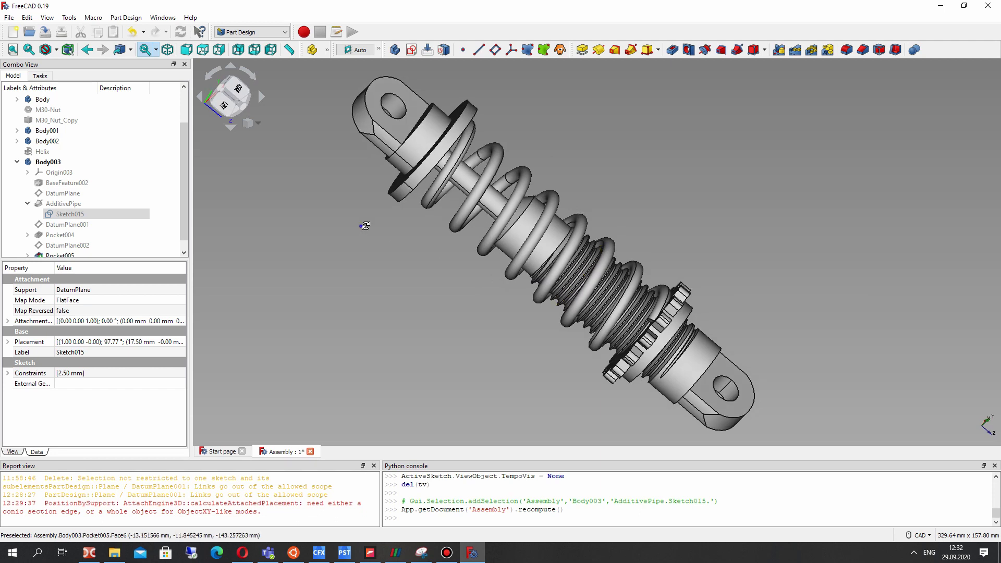
pyautogui.scroll(3, 357, 224)
pyautogui.moveTo(357, 224); pyautogui.dragTo(552, 162, button='middle')
pyautogui.scroll(-3, 553, 180)
pyautogui.moveTo(553, 203)
pyautogui.mouseDown(button='right')
pyautogui.moveTo(509, 286)
pyautogui.moveTo(554, 303)
pyautogui.mouseUp(button='right')
pyautogui.scroll(3, 555, 304)
pyautogui.moveTo(595, 124); pyautogui.dragTo(584, 378, button='middle')
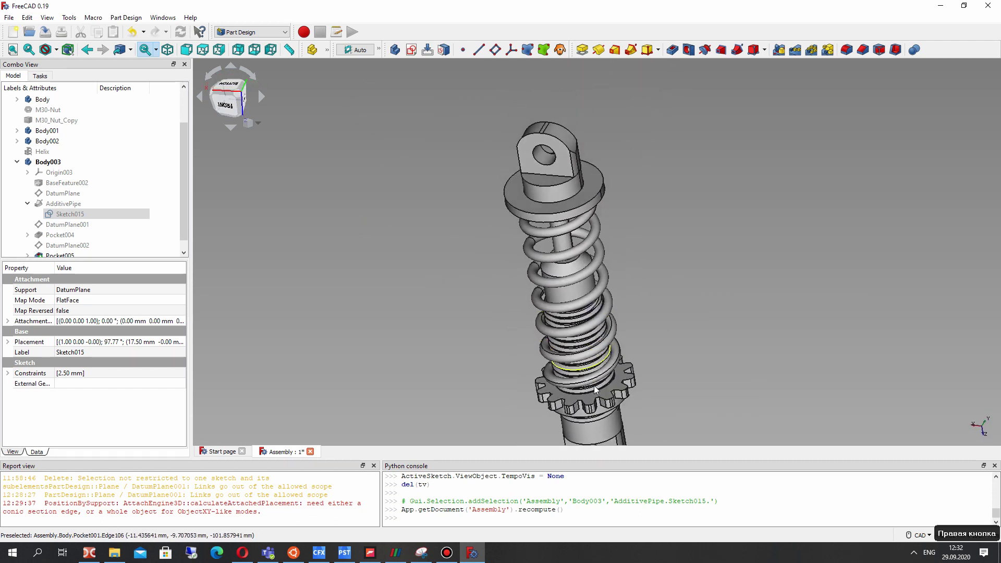
pyautogui.scroll(2, 584, 378)
pyautogui.scroll(3, 584, 378)
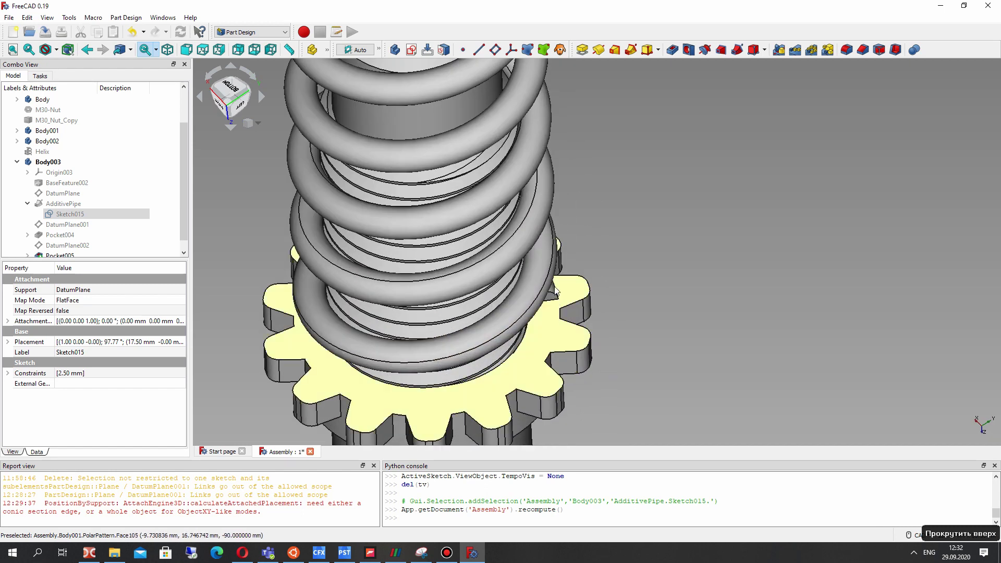
pyautogui.scroll(-1, 50, 225)
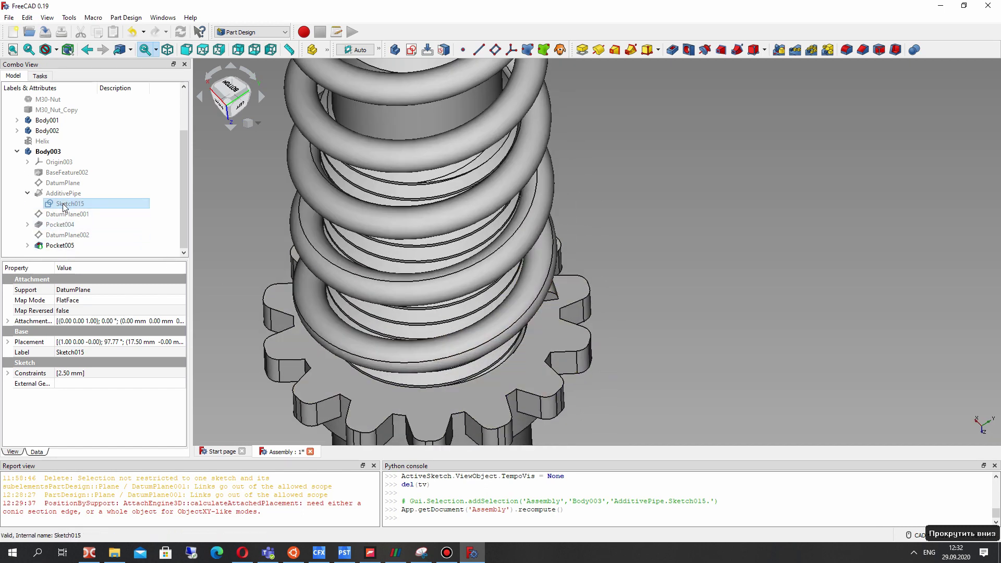
# Set the Helix feature's Radius property to 18 mm and orbit to check the coils.
pyautogui.click(42, 141)
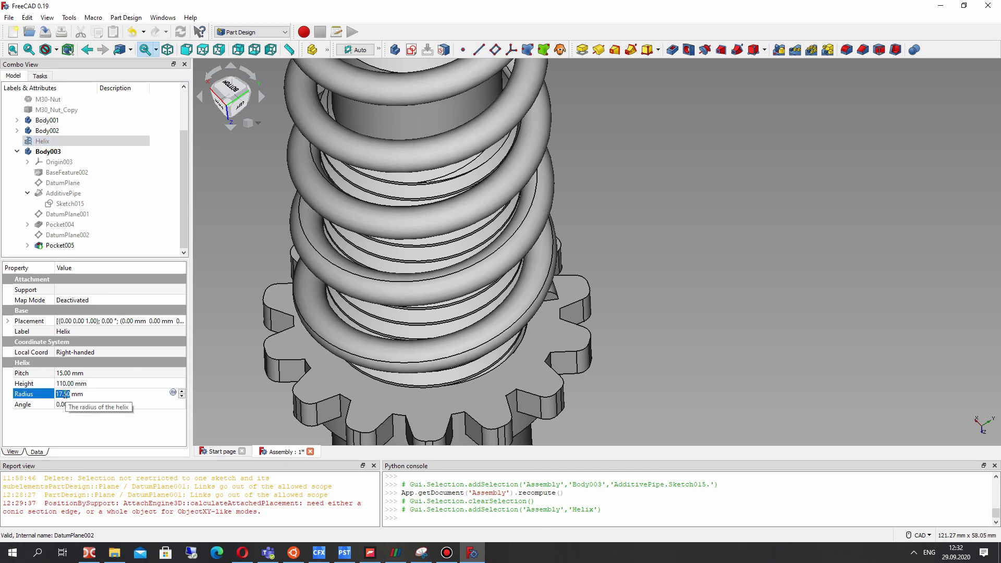
pyautogui.write('1')
pyautogui.press('Return')
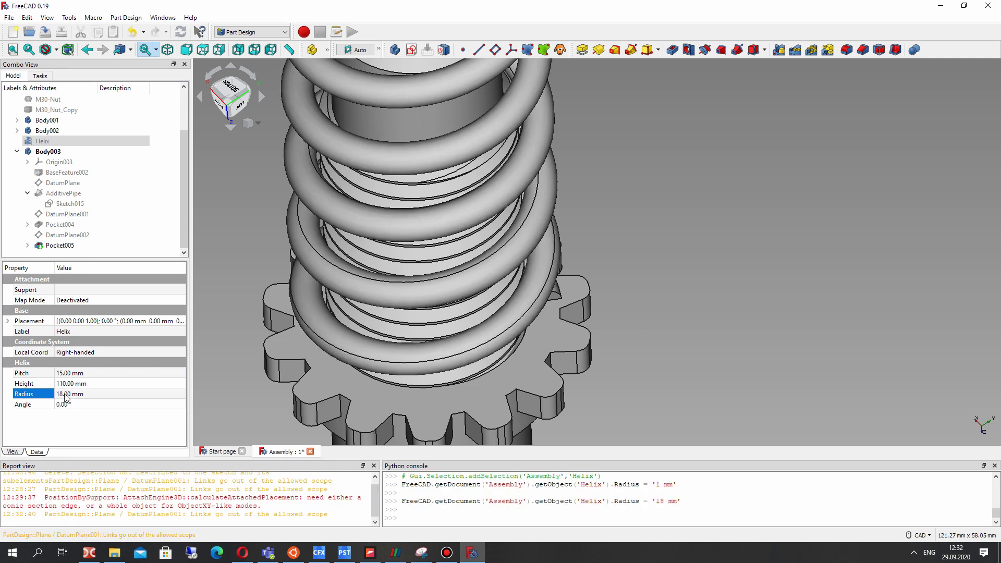
pyautogui.scroll(5, 414, 269)
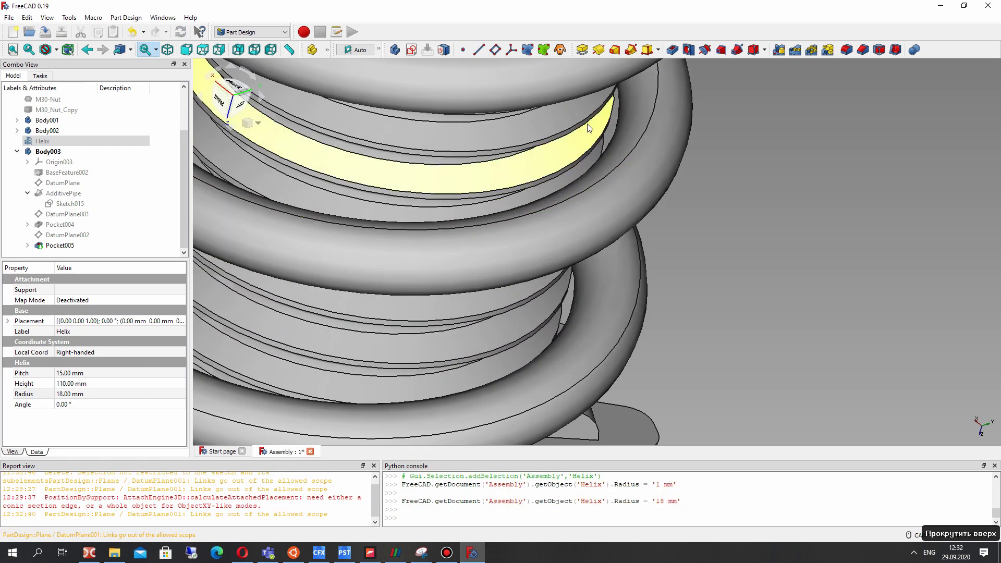
pyautogui.scroll(-5, 601, 103)
pyautogui.moveTo(584, 147); pyautogui.dragTo(533, 189, button='right')
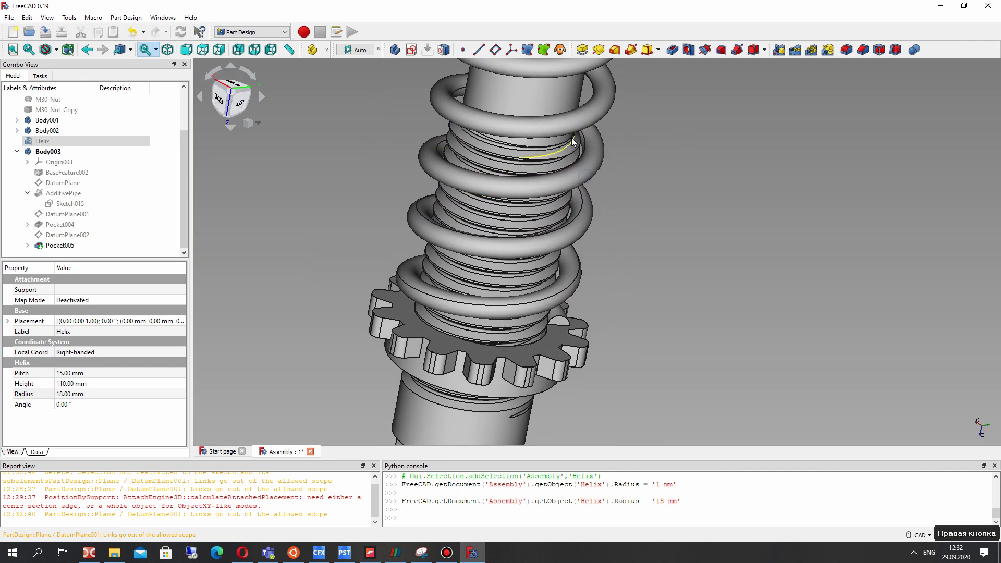
pyautogui.scroll(-5, 534, 188)
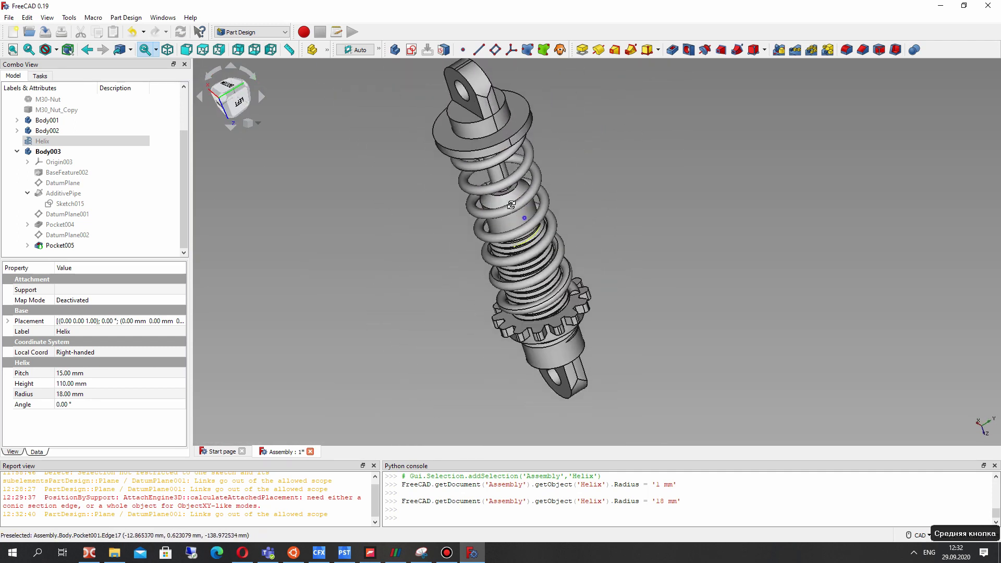
pyautogui.moveTo(533, 188)
pyautogui.mouseDown(button='right')
pyautogui.moveTo(459, 204)
pyautogui.moveTo(435, 287)
pyautogui.moveTo(407, 305)
pyautogui.mouseUp(button='right')
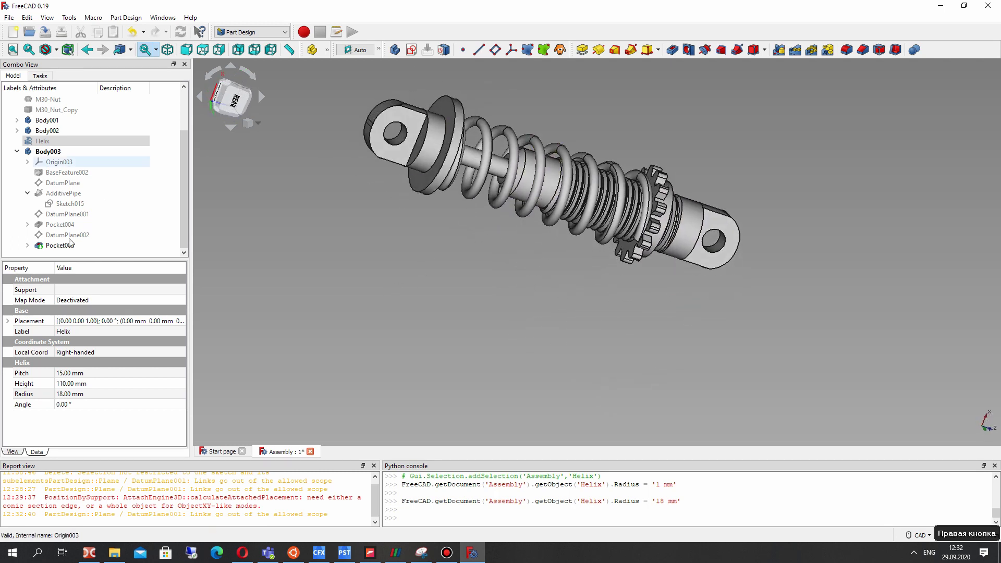
# Set Pocket005's Refine property to true in the Property panel.
pyautogui.click(53, 246)
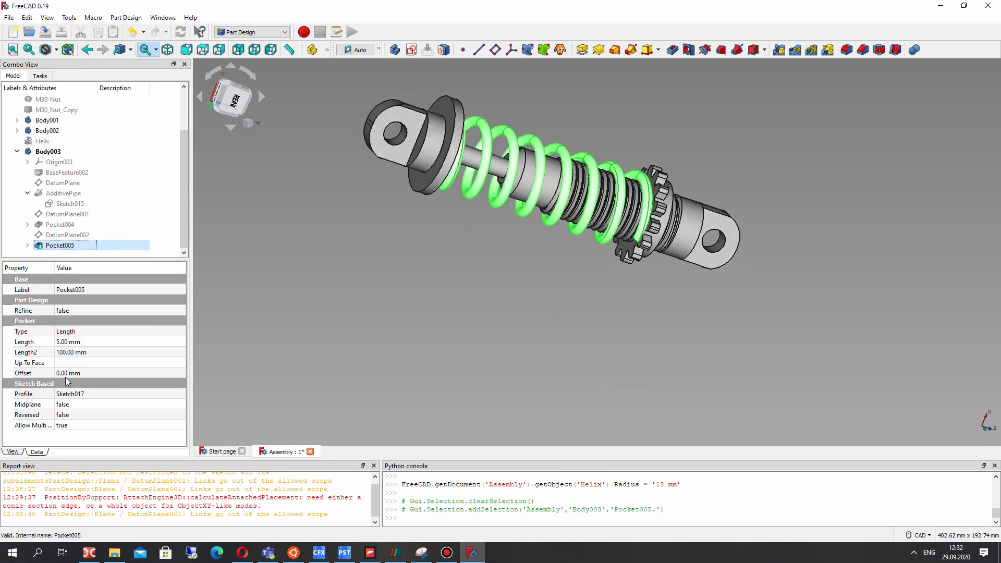
pyautogui.click(78, 310)
pyautogui.click(78, 331)
pyautogui.click(449, 283)
pyautogui.moveTo(544, 216); pyautogui.dragTo(527, 255, button='right')
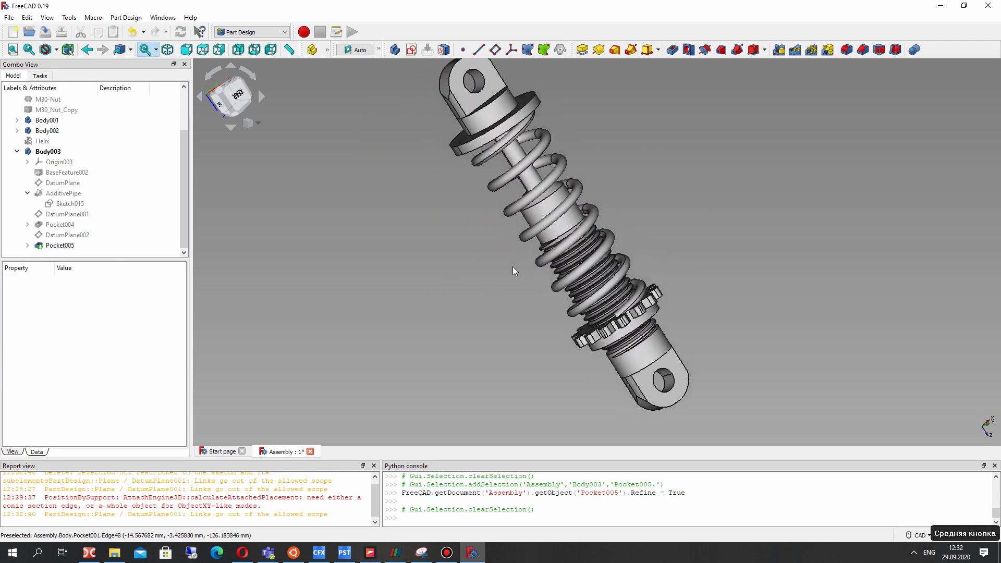
pyautogui.moveTo(527, 256); pyautogui.dragTo(512, 267, button='middle')
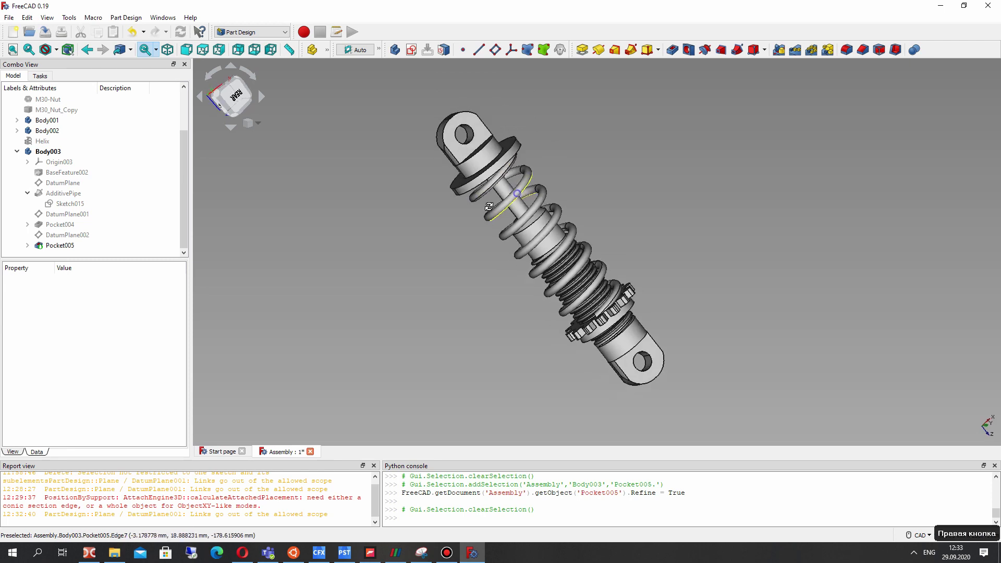